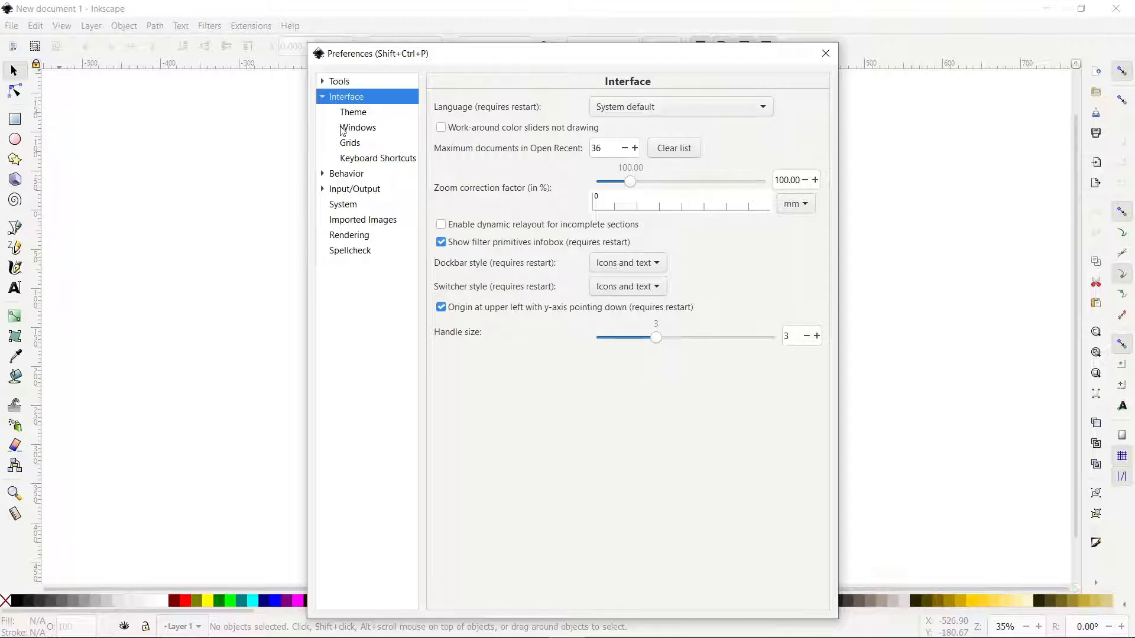
Step: Set the default window size to Maximized in the Windows interface preferences
left_click(357, 118)
left_click(362, 131)
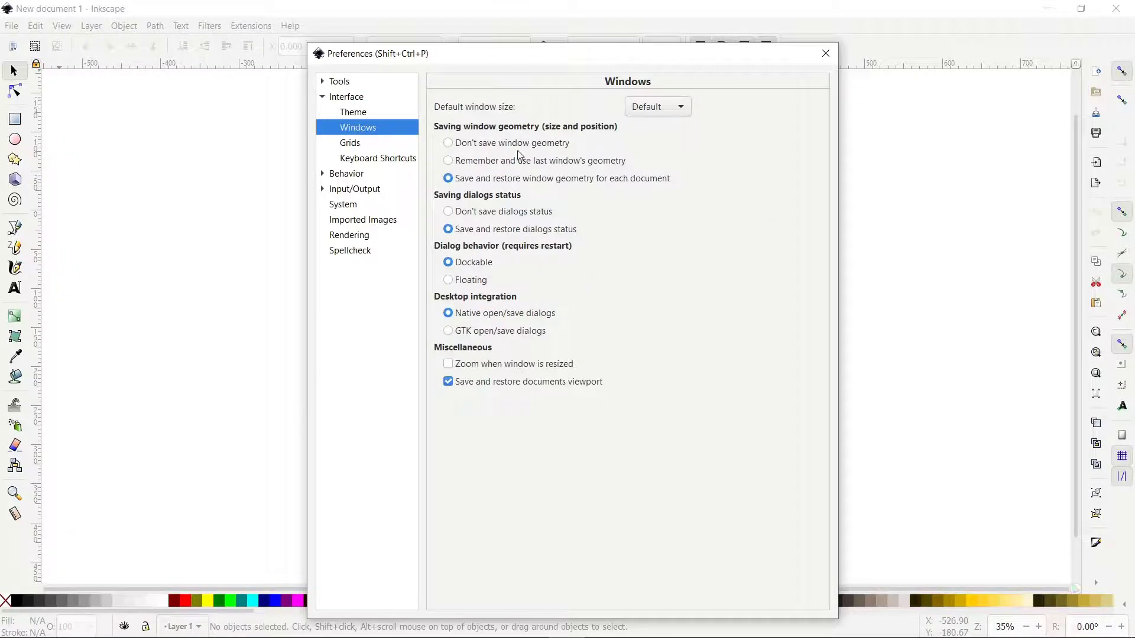
left_click(651, 111)
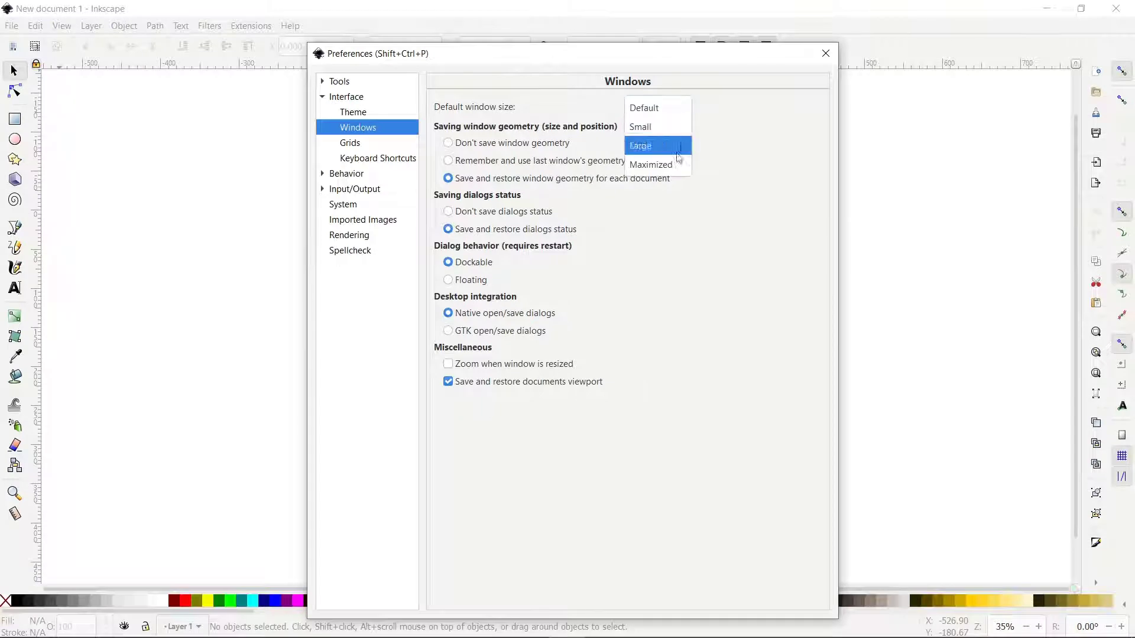
left_click(658, 165)
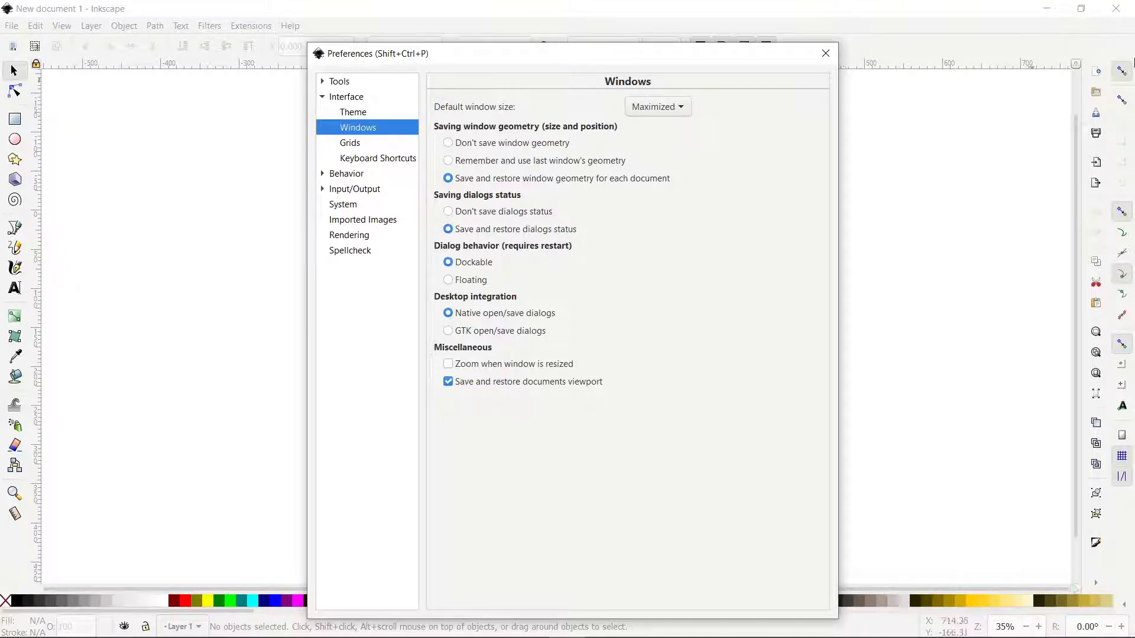
left_click_drag(666, 59, 603, 53)
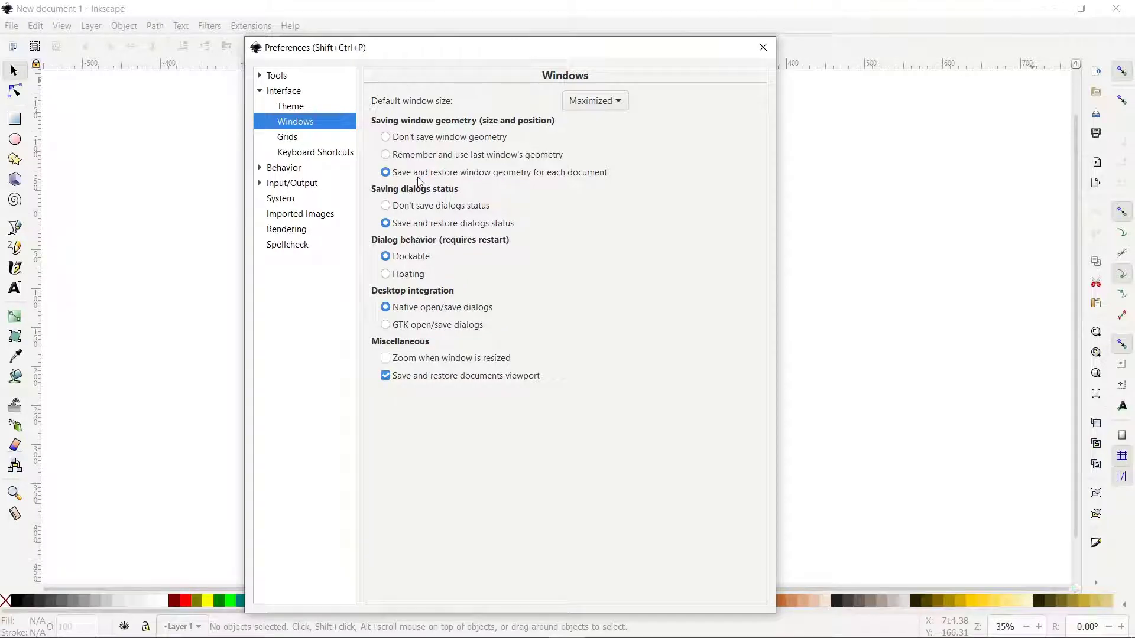
Step: Enable the dark theme and symbolic icons in the Theme preferences
left_click(297, 155)
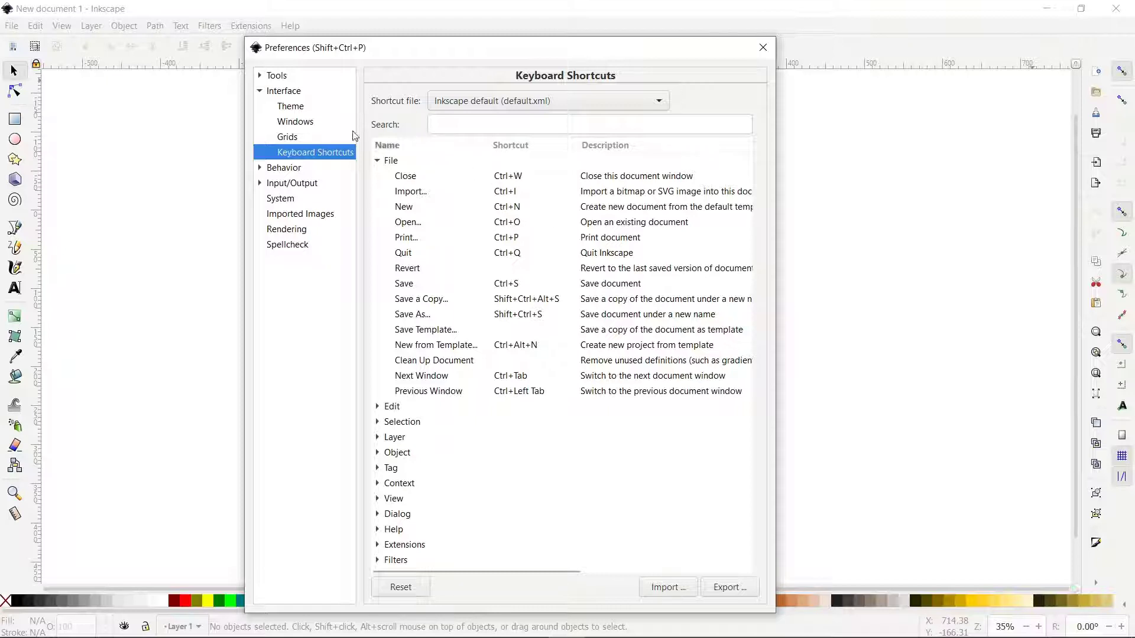
left_click(283, 106)
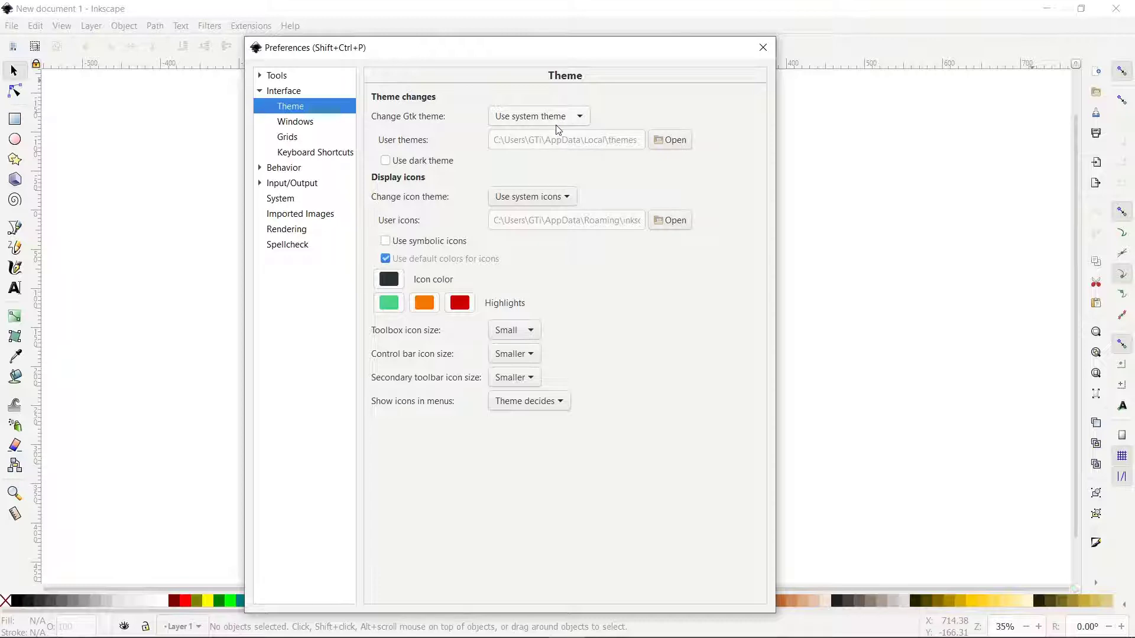
left_click(386, 164)
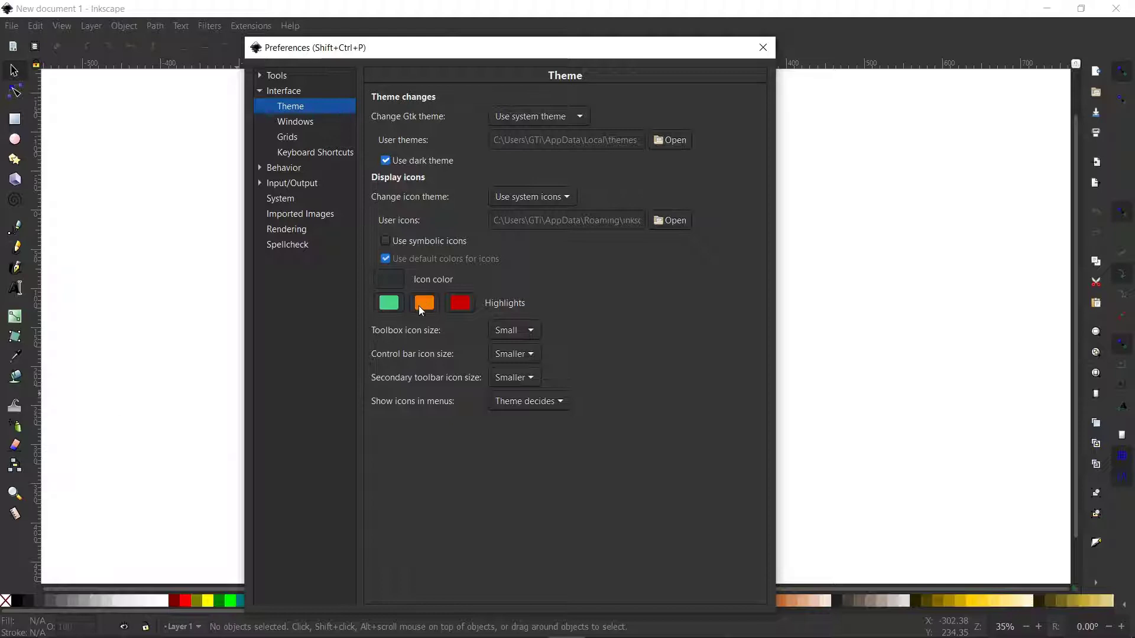
left_click(385, 240)
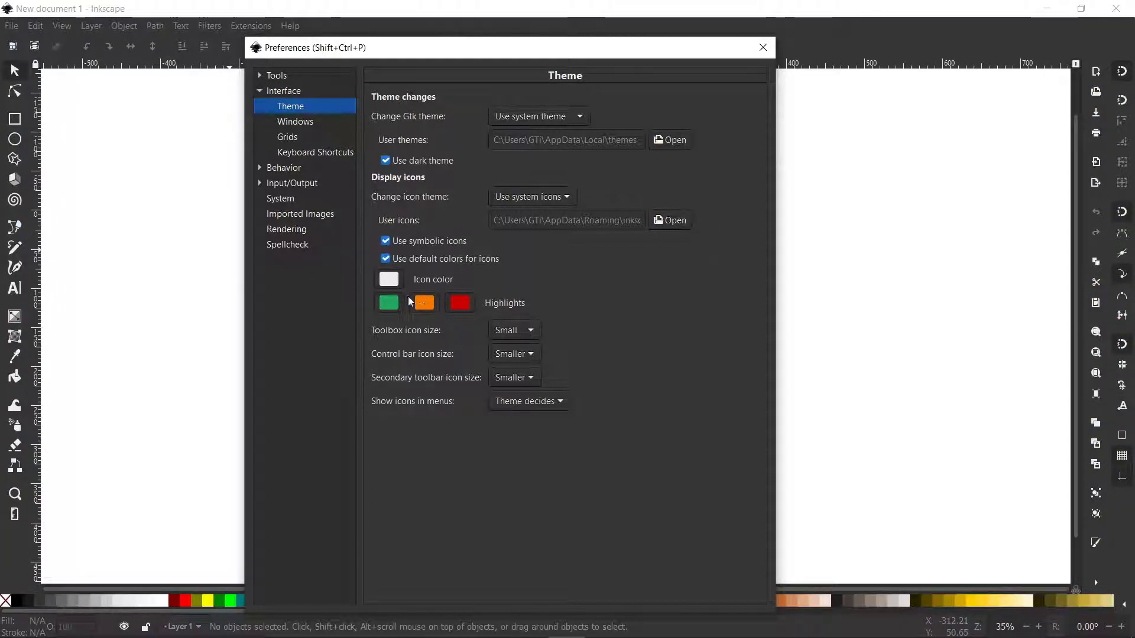
Step: Try the multicolor icon theme and settle on the hicolor icon theme
left_click(528, 197)
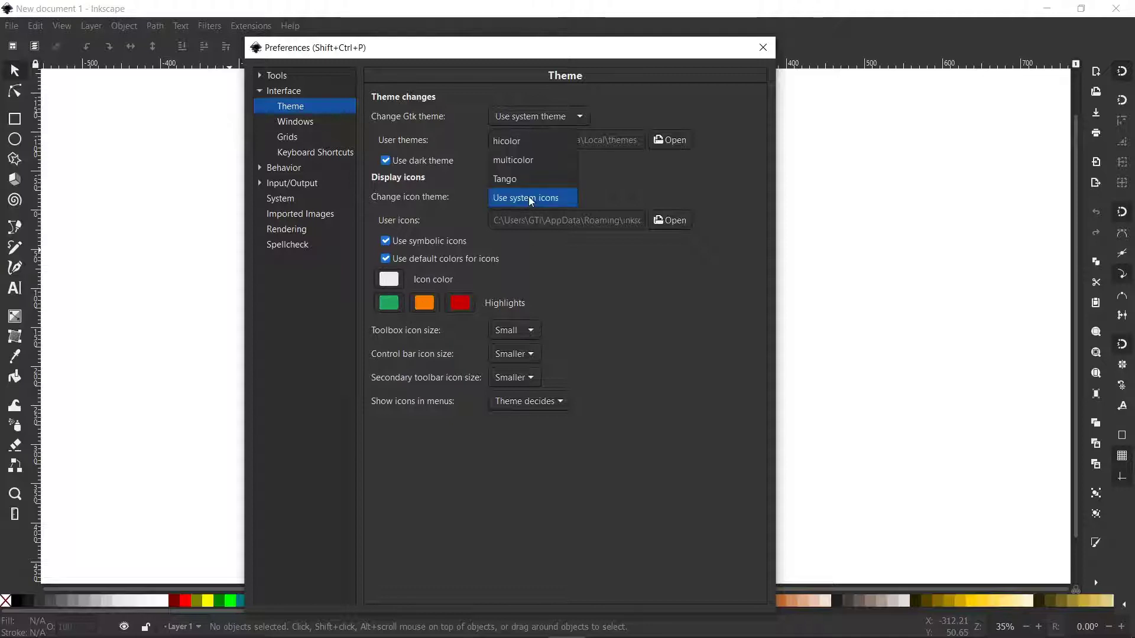
left_click(518, 157)
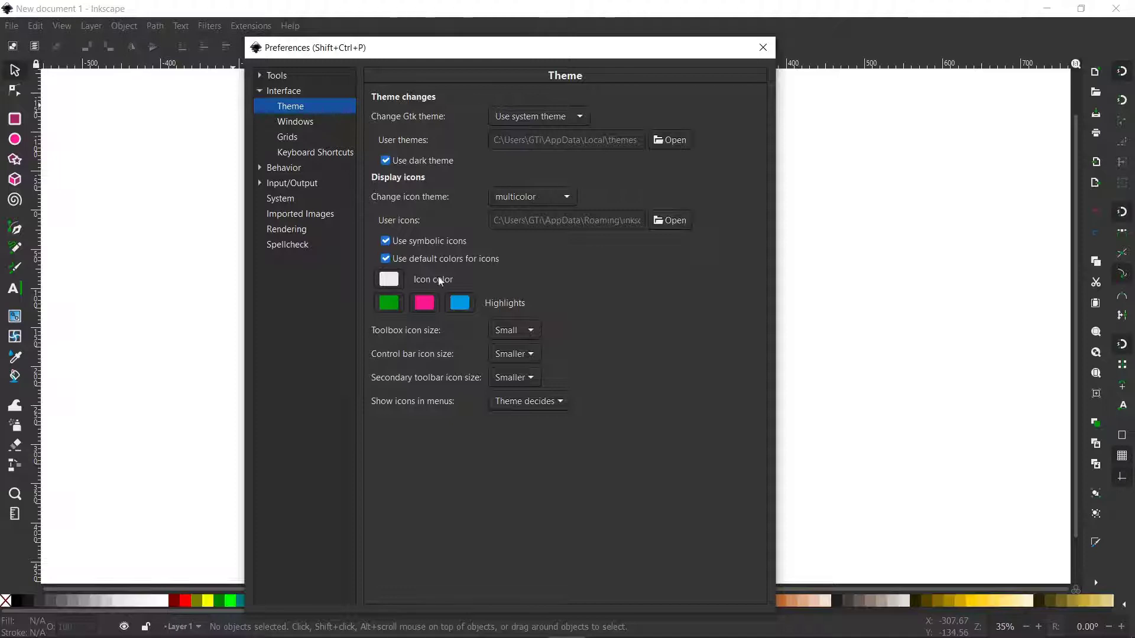
left_click(561, 198)
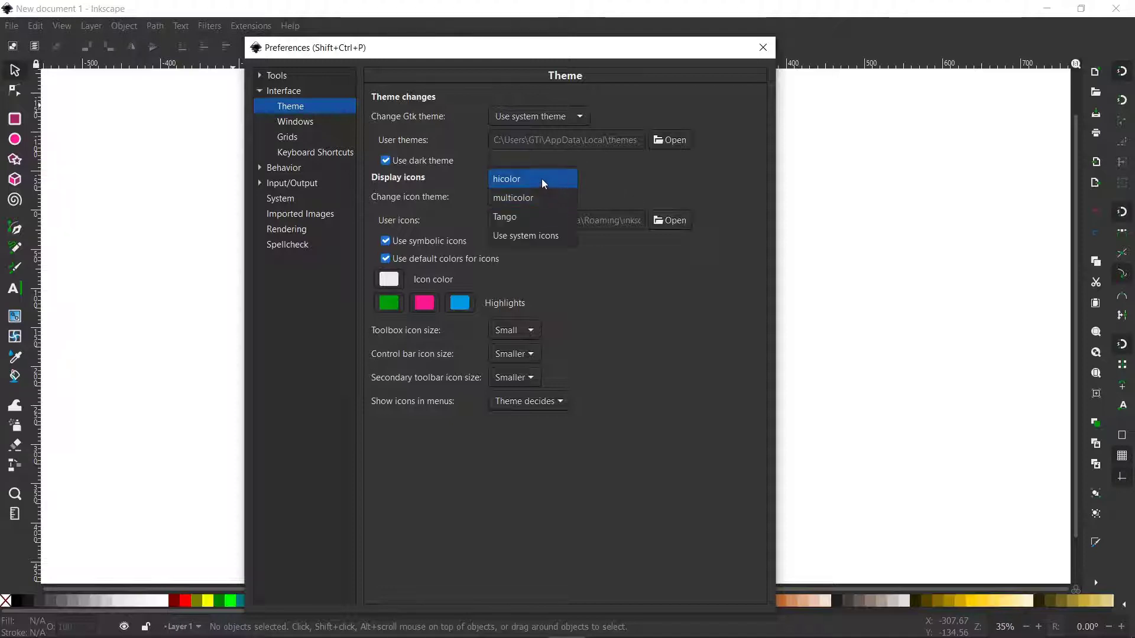
left_click(539, 179)
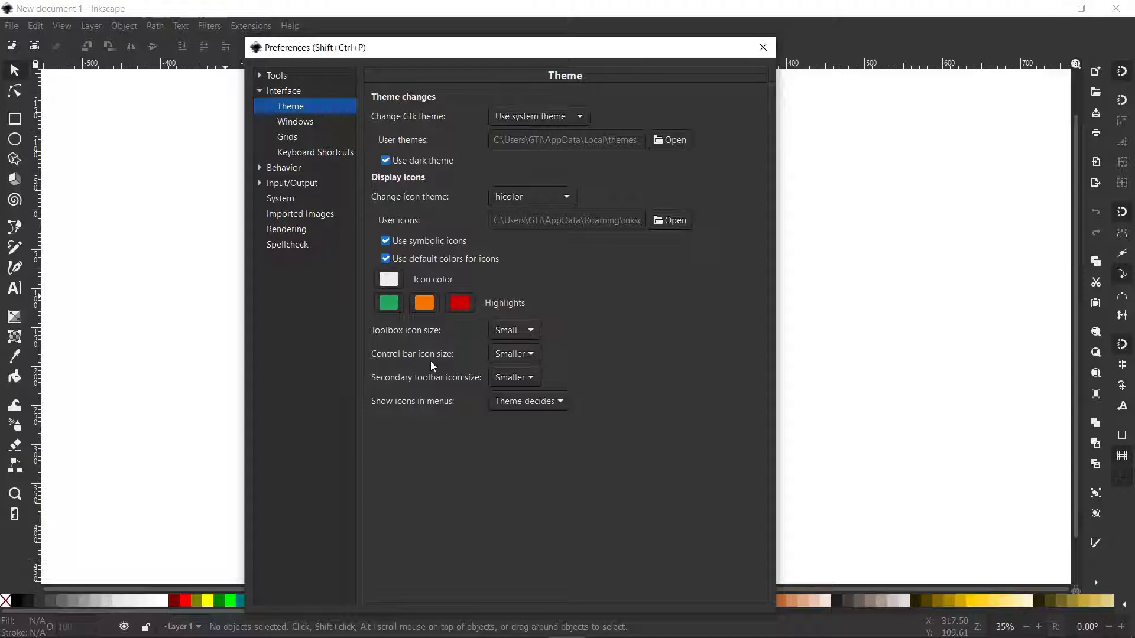
Step: Set both the control bar icon size and the secondary toolbar icon size to Small
left_click(506, 355)
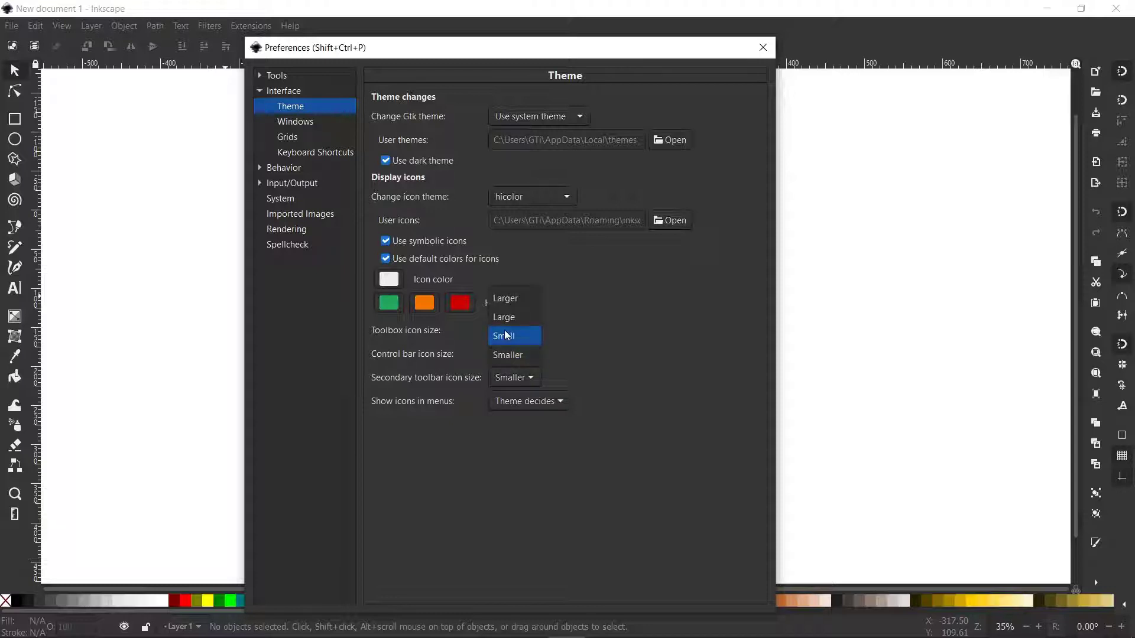
left_click(507, 334)
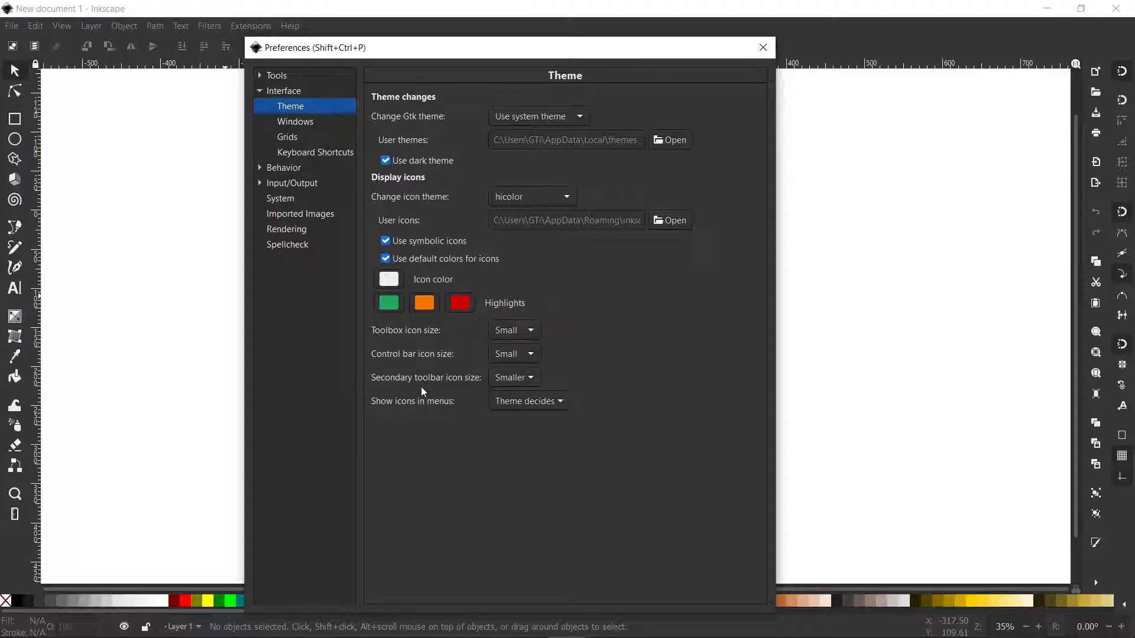
left_click(518, 381)
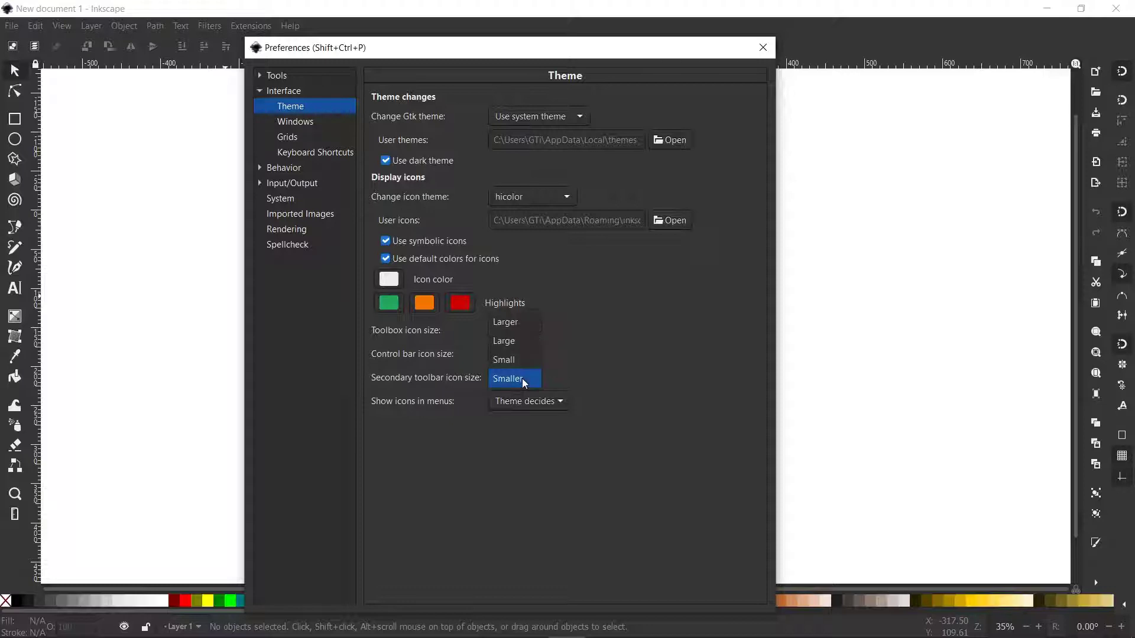
left_click(515, 359)
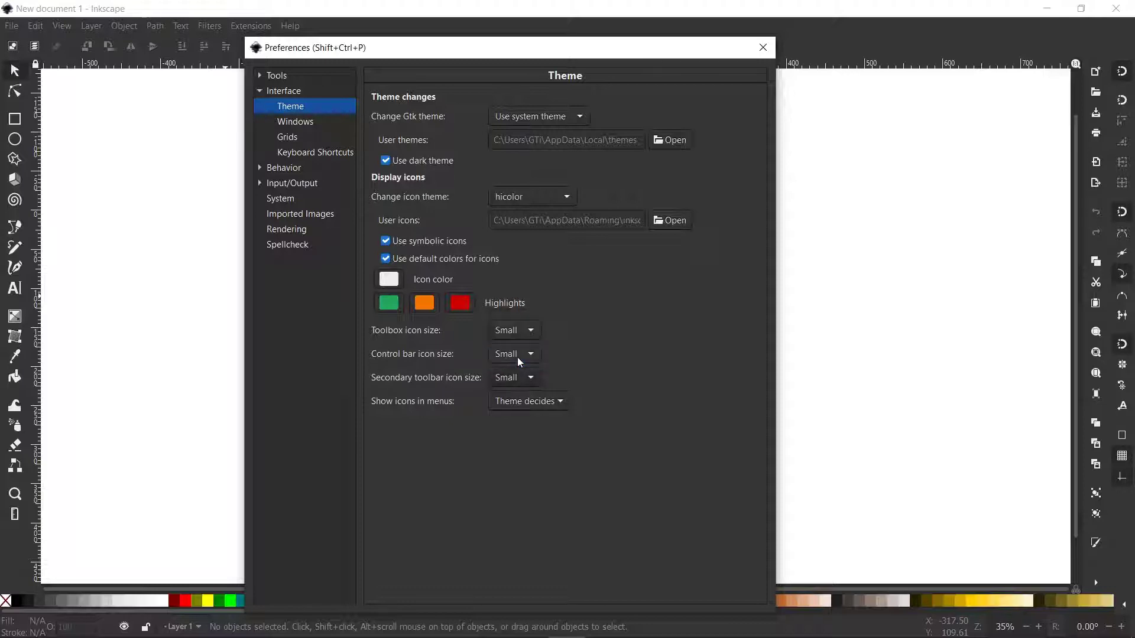
Step: Set the display of icons in menus to No, close the preferences and look through the application menus
left_click(562, 403)
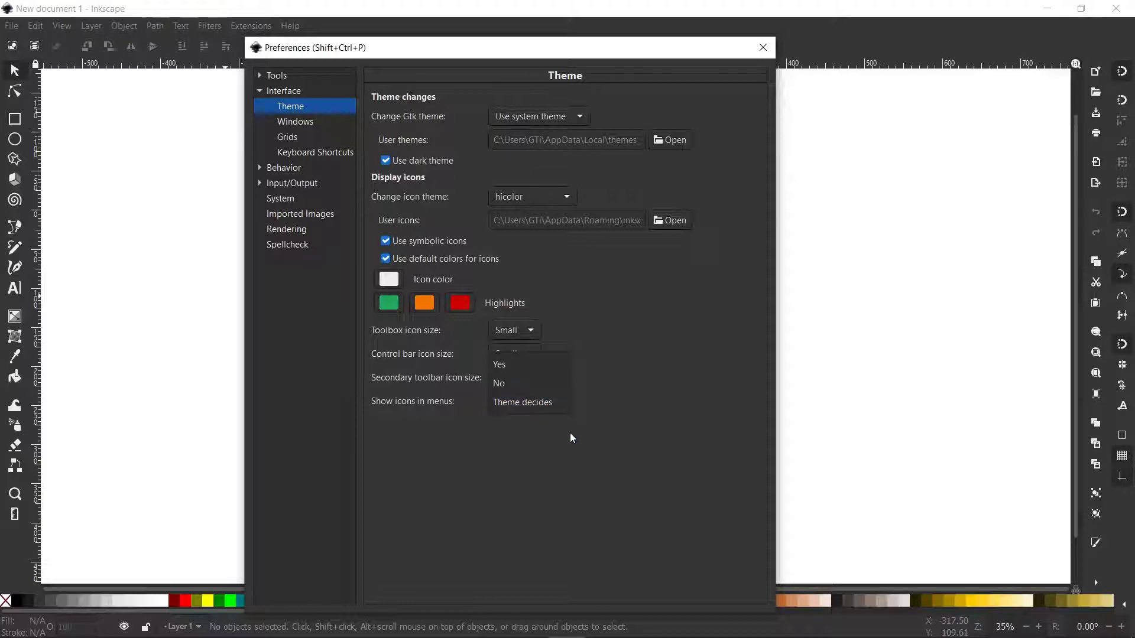
left_click(512, 384)
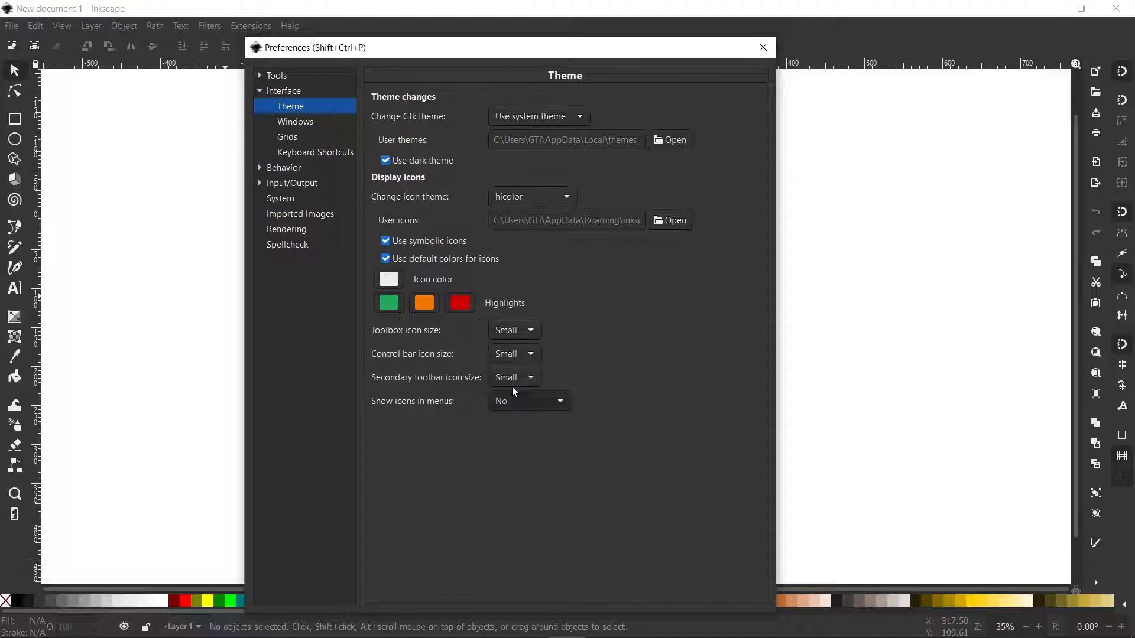
left_click(152, 26)
mouse_move(130, 27)
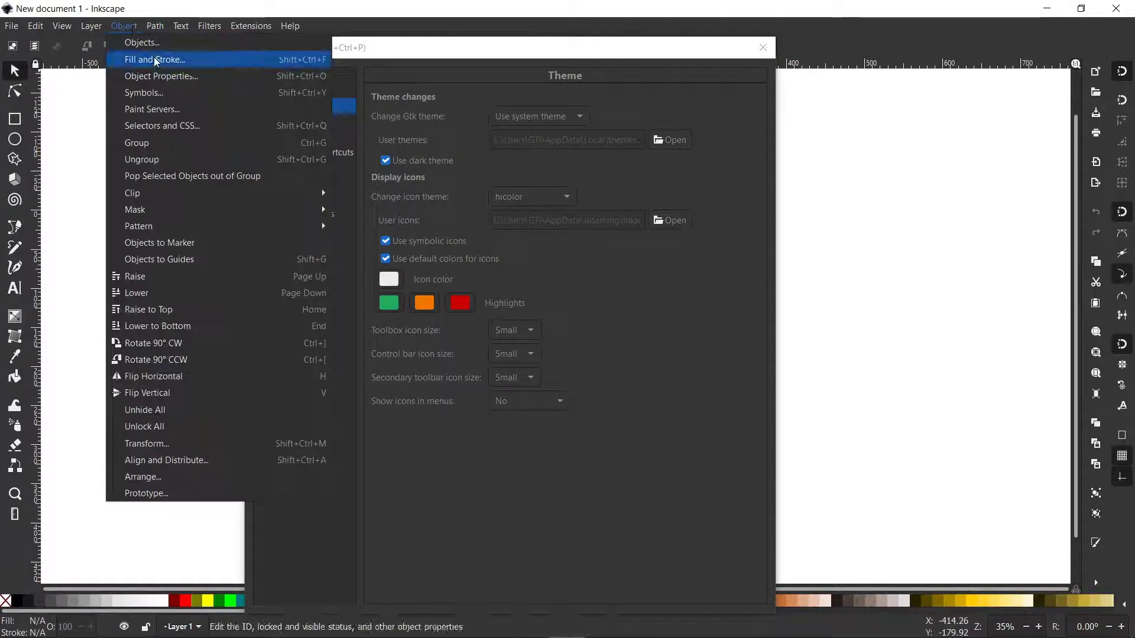
left_click(562, 507)
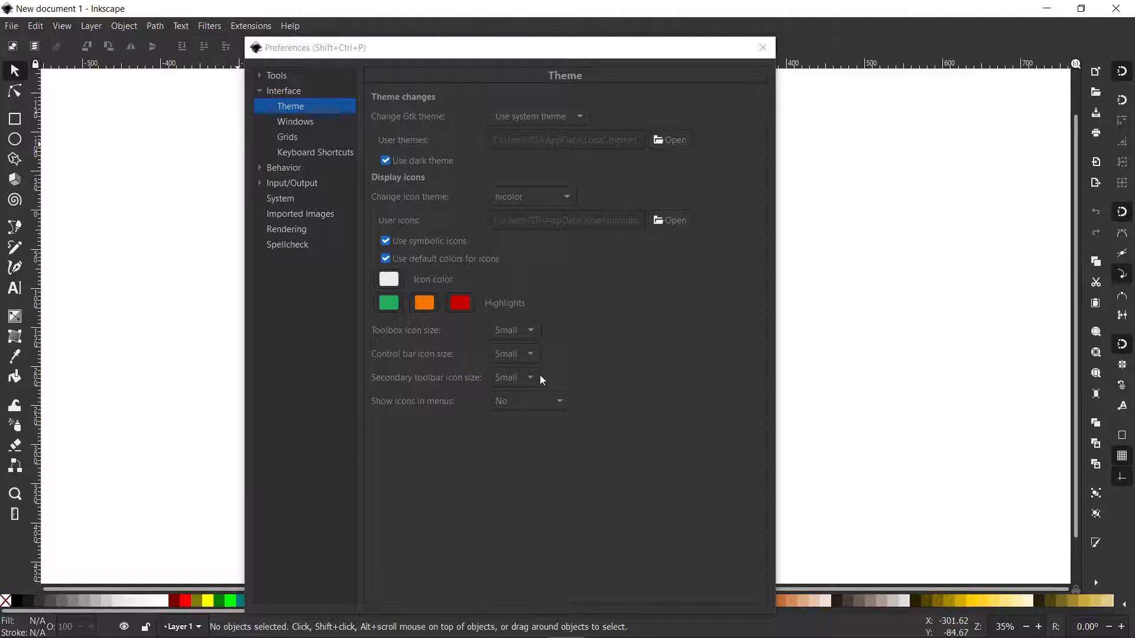
left_click(540, 402)
left_click(639, 439)
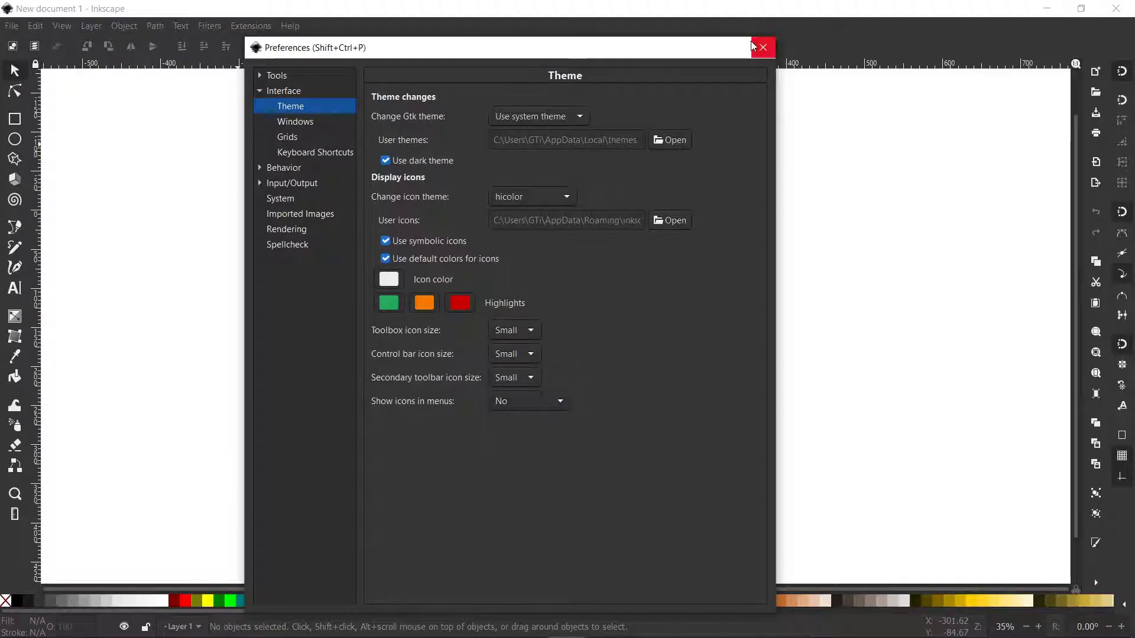
left_click(763, 48)
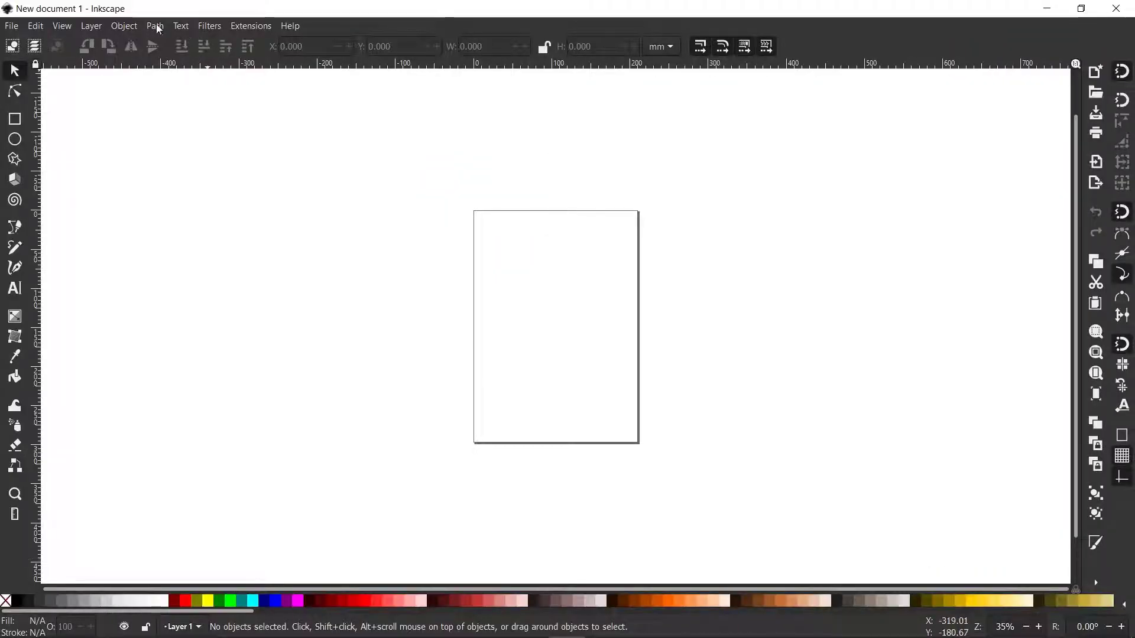
left_click(131, 26)
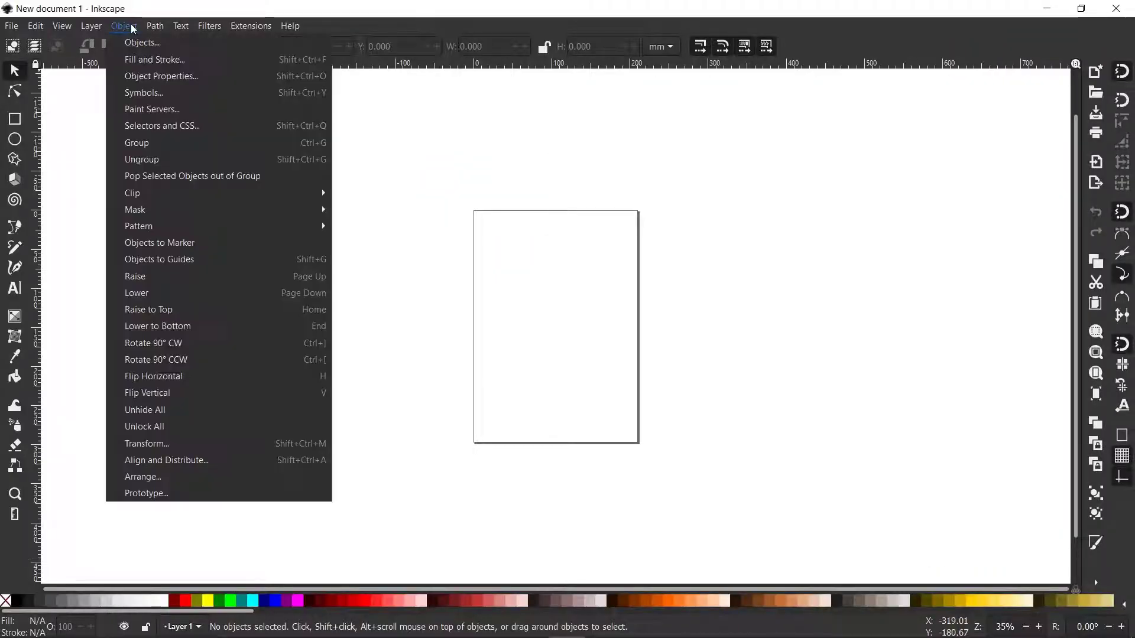
mouse_move(163, 25)
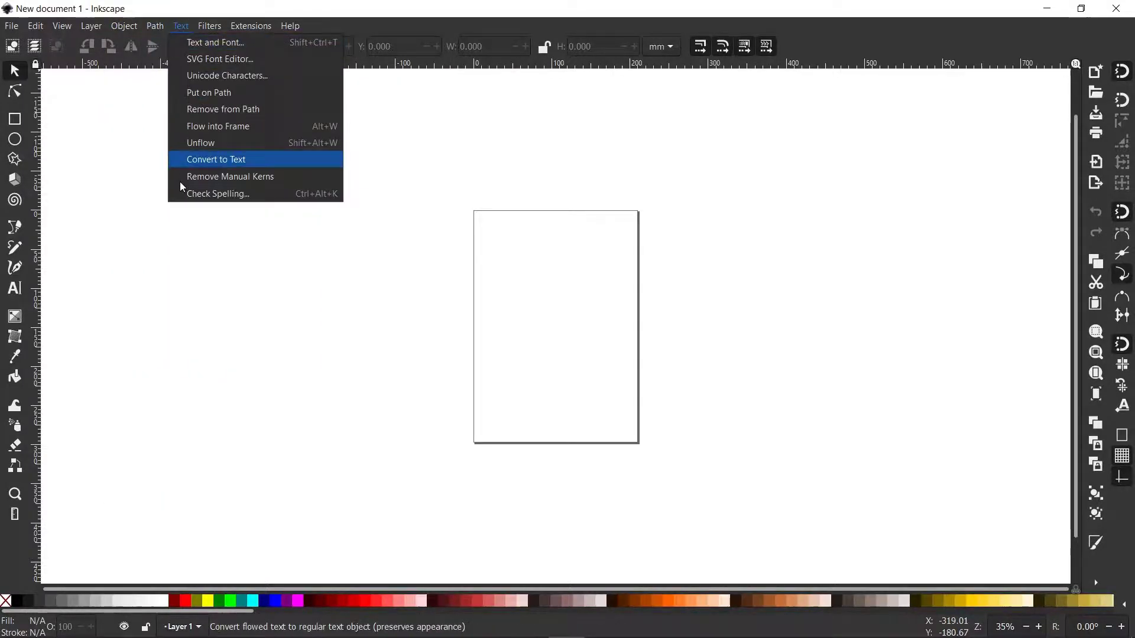
mouse_move(109, 27)
mouse_move(13, 32)
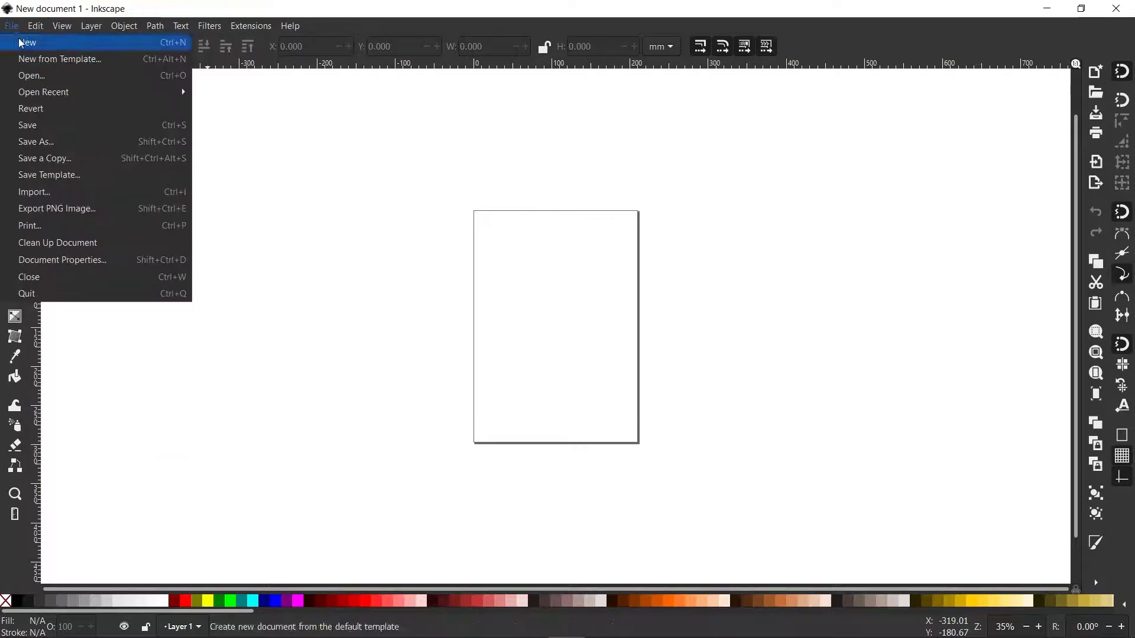
Step: Reopen the preferences, set the display of icons in menus to Yes, and check the menus with the preferences closed
left_click(105, 460)
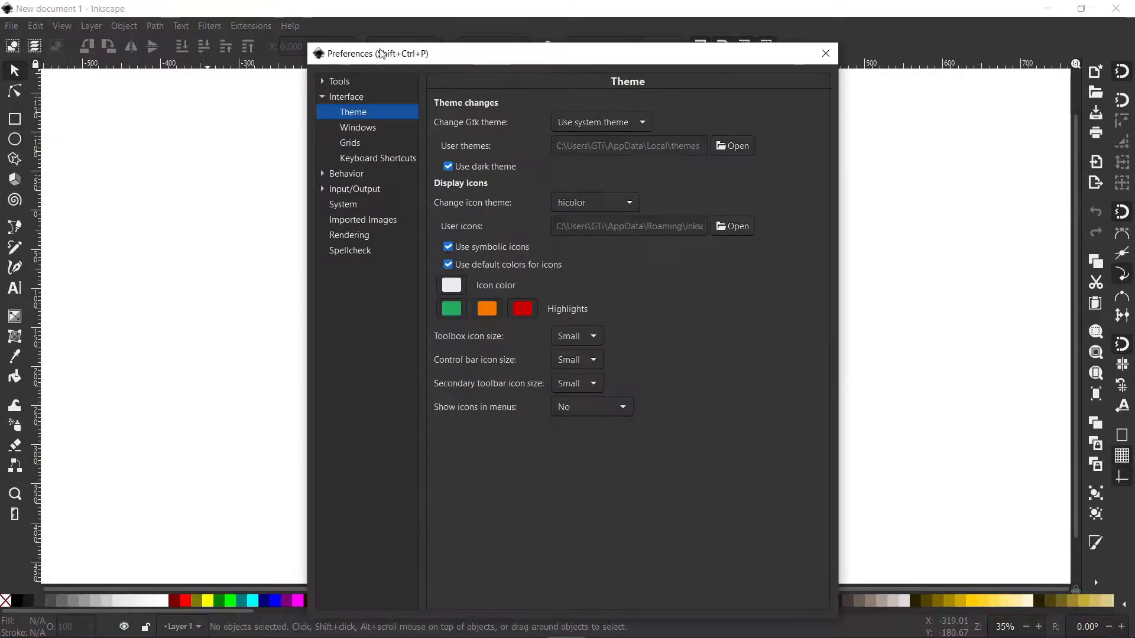
left_click_drag(412, 55, 485, 53)
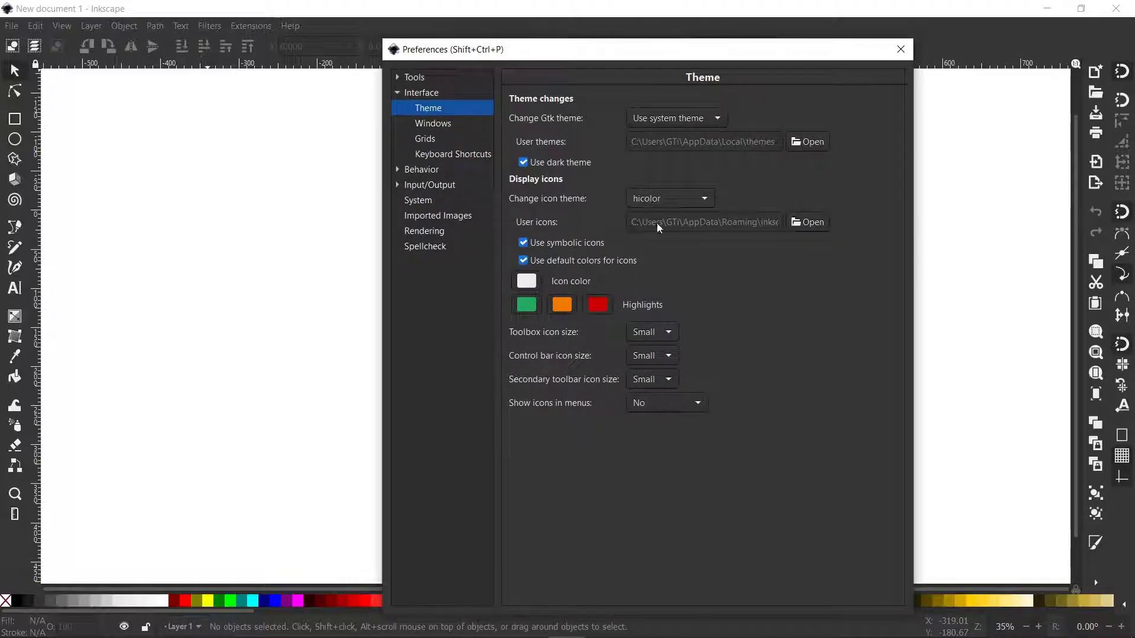
left_click(660, 403)
left_click(658, 386)
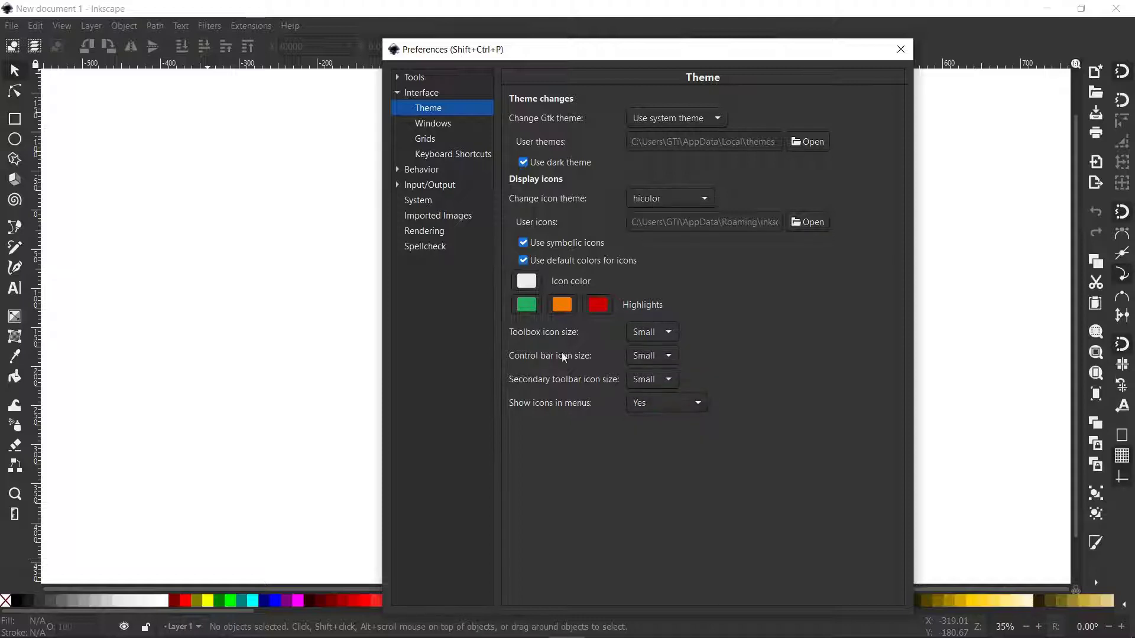
left_click(180, 25)
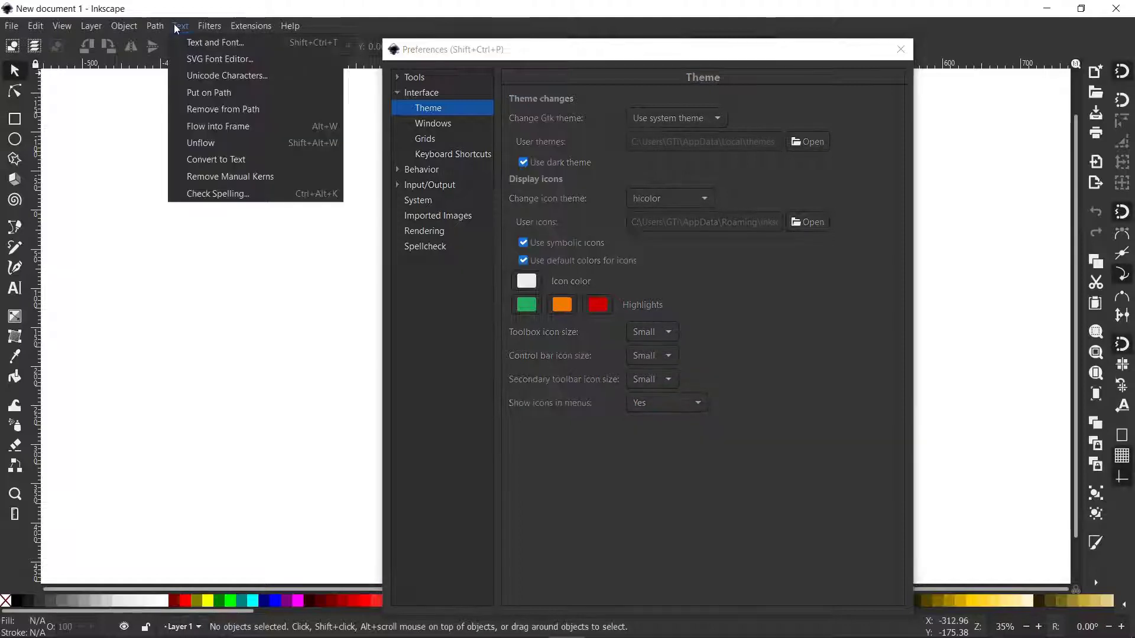
left_click(901, 49)
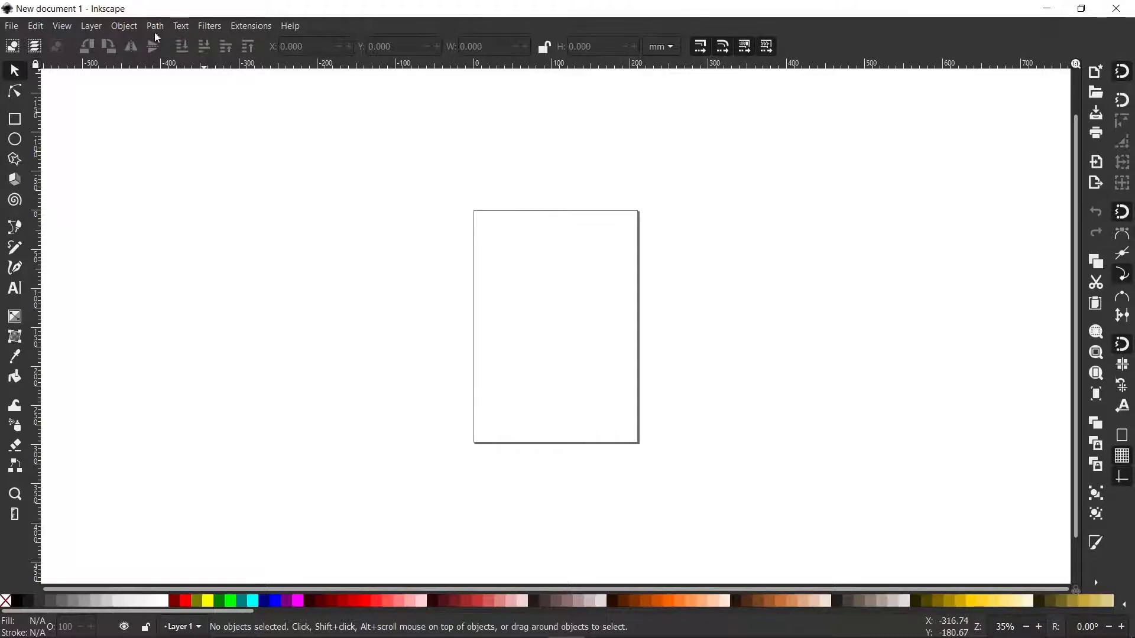
left_click(116, 28)
mouse_move(178, 30)
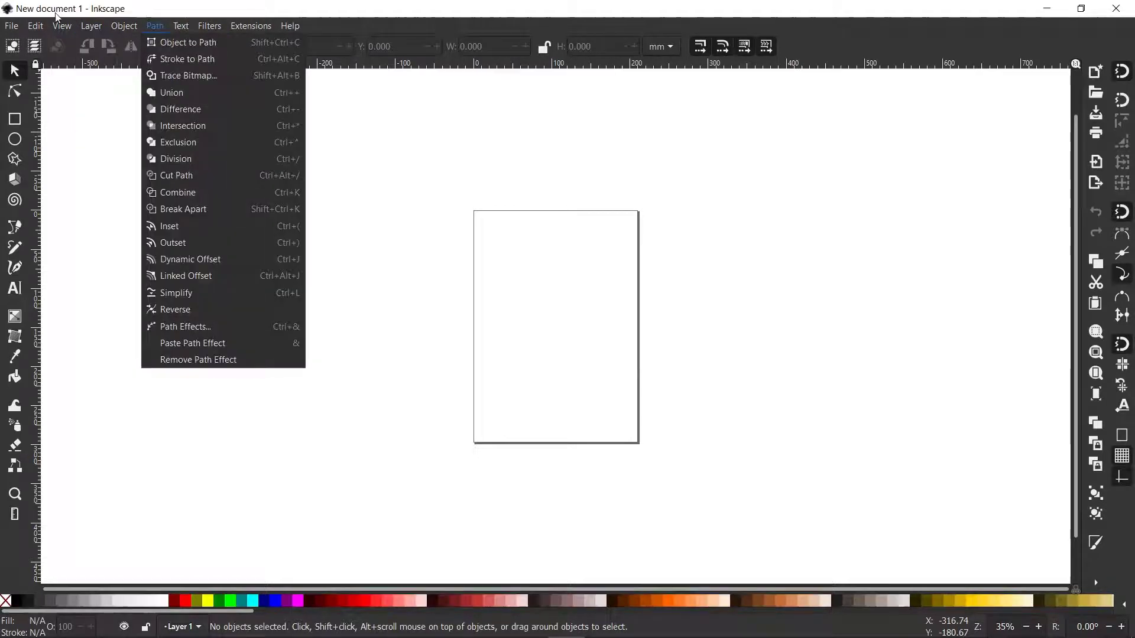
mouse_move(120, 27)
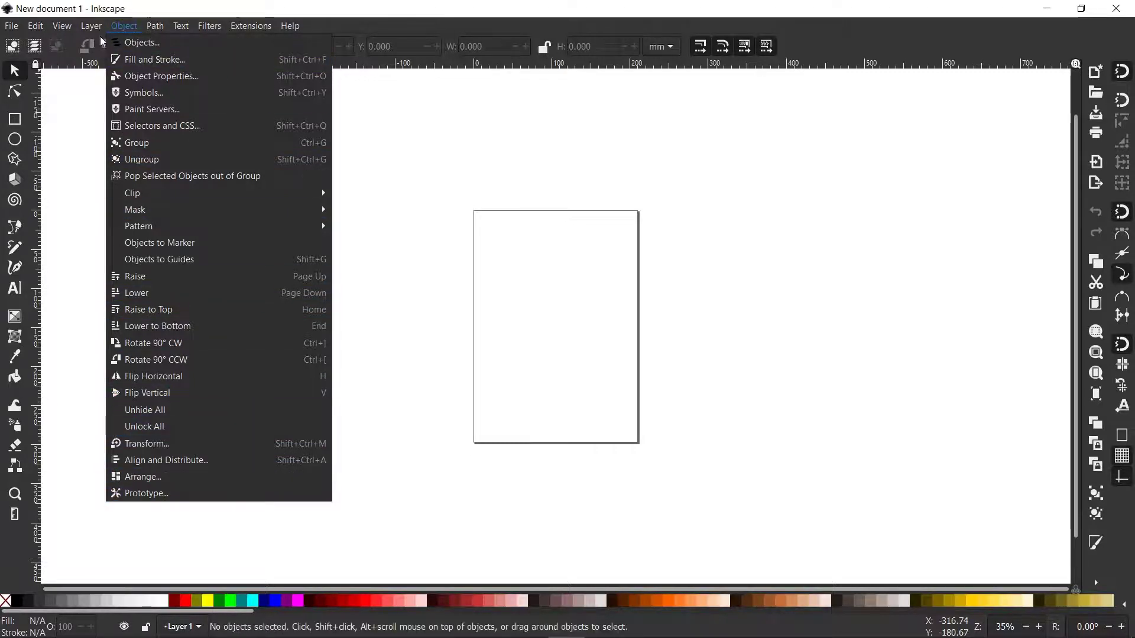
mouse_move(12, 24)
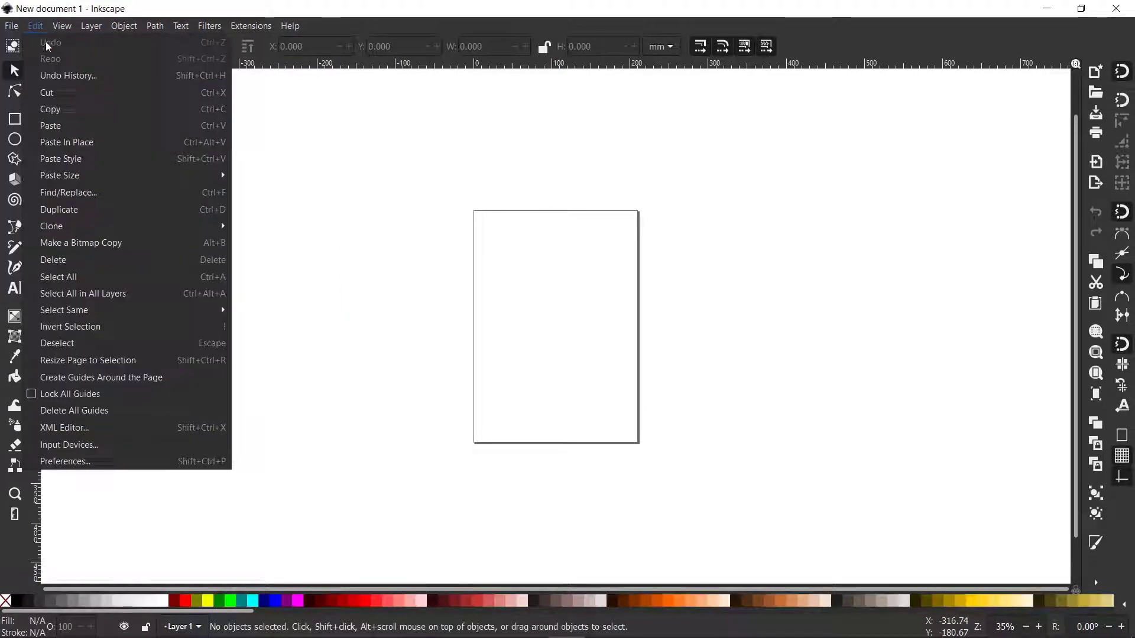
Step: Reopen the preferences, review the toolbar icon size choices and the overflow commands of the command bar, and close the preferences
left_click(79, 463)
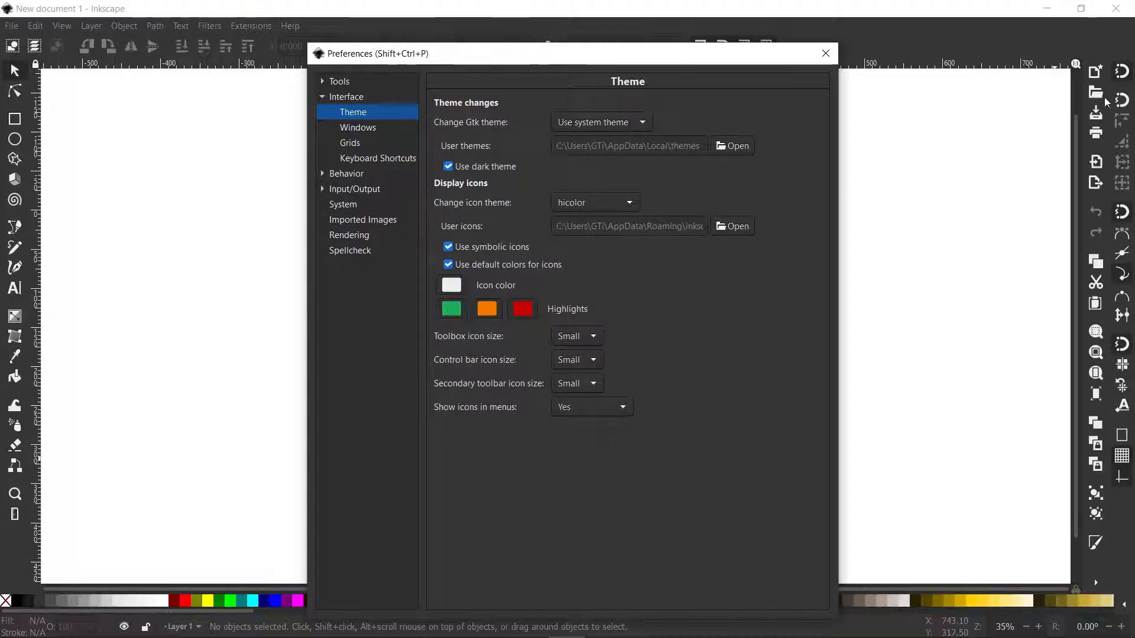
left_click(577, 385)
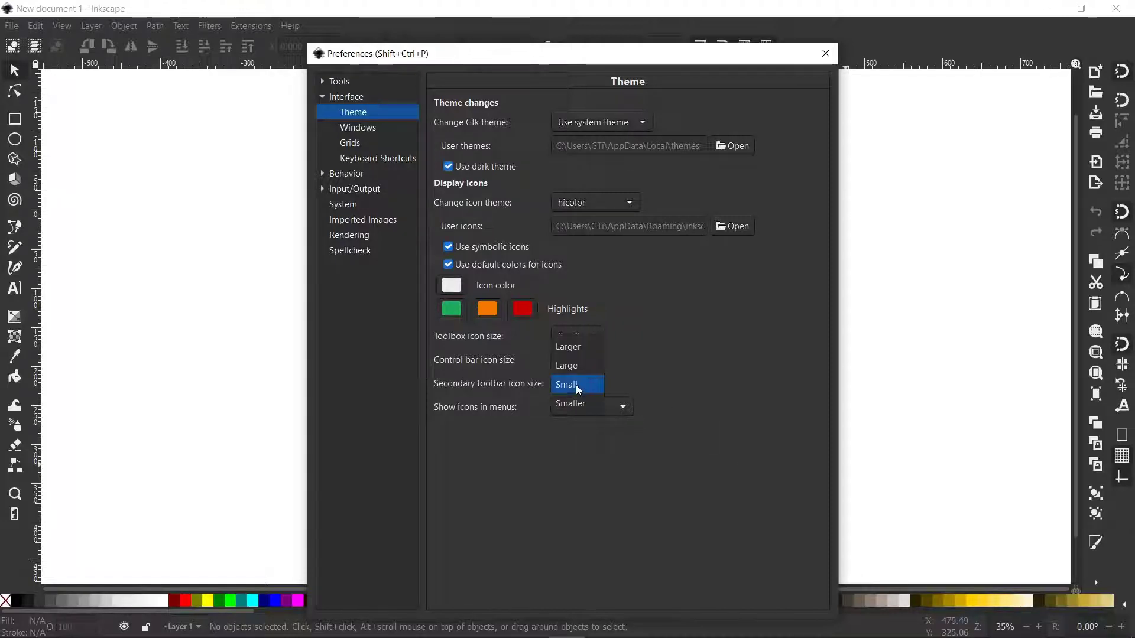
left_click(585, 385)
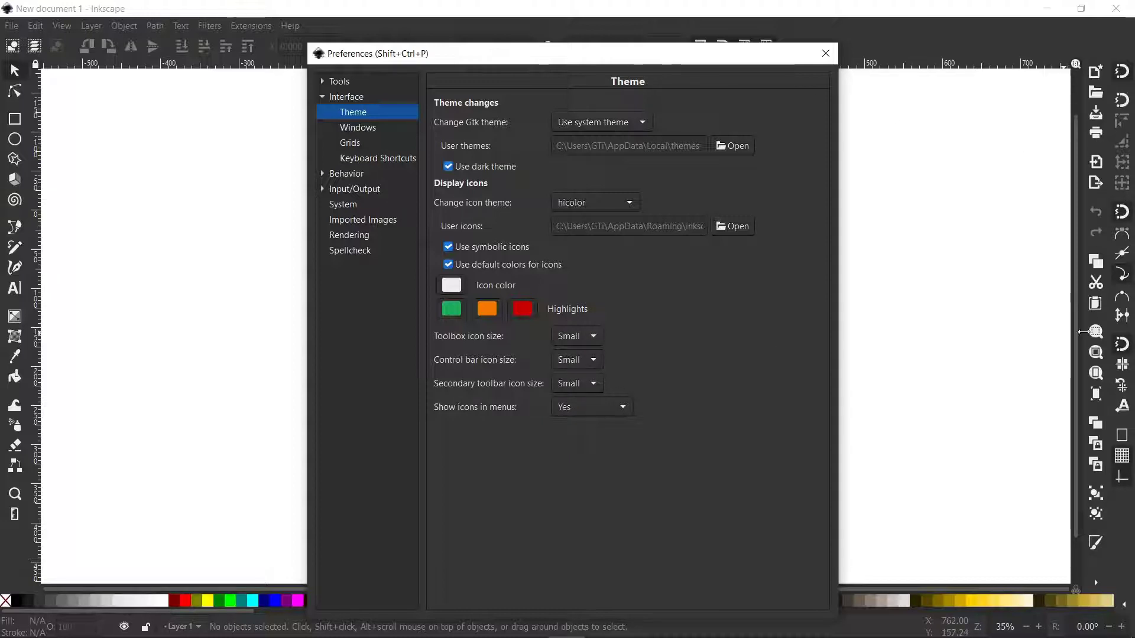
left_click(1096, 584)
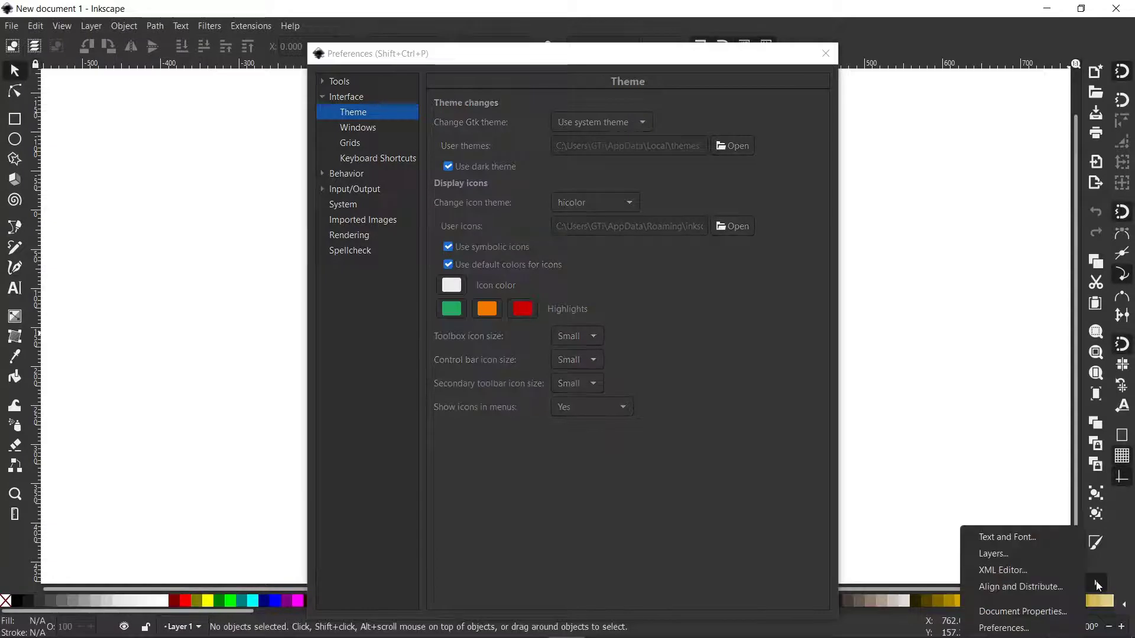
left_click(1098, 585)
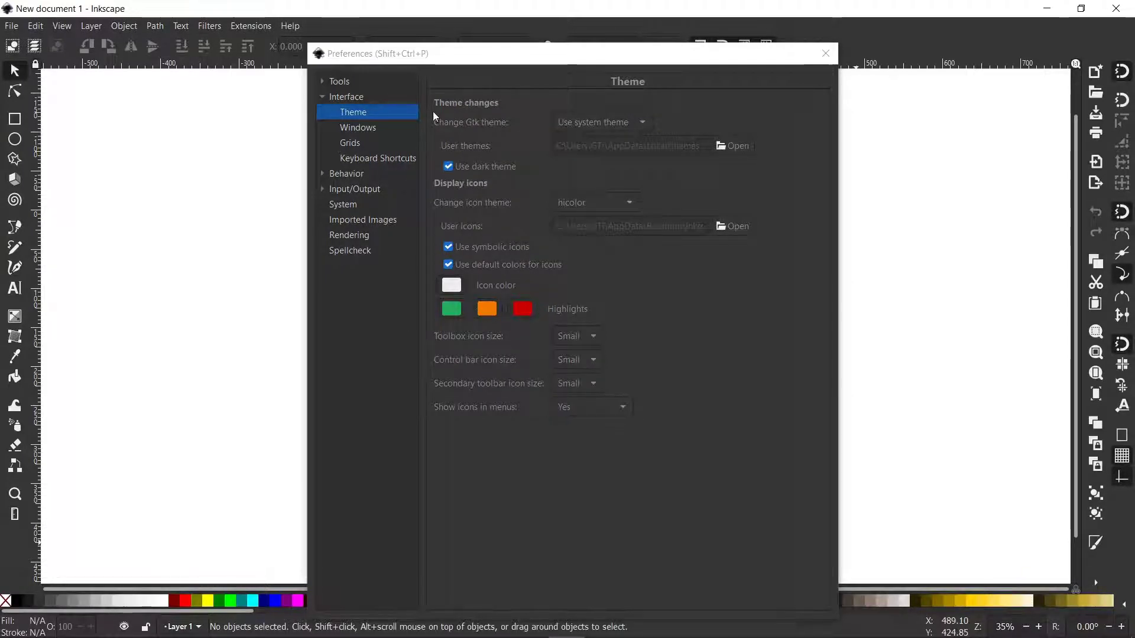
left_click(826, 53)
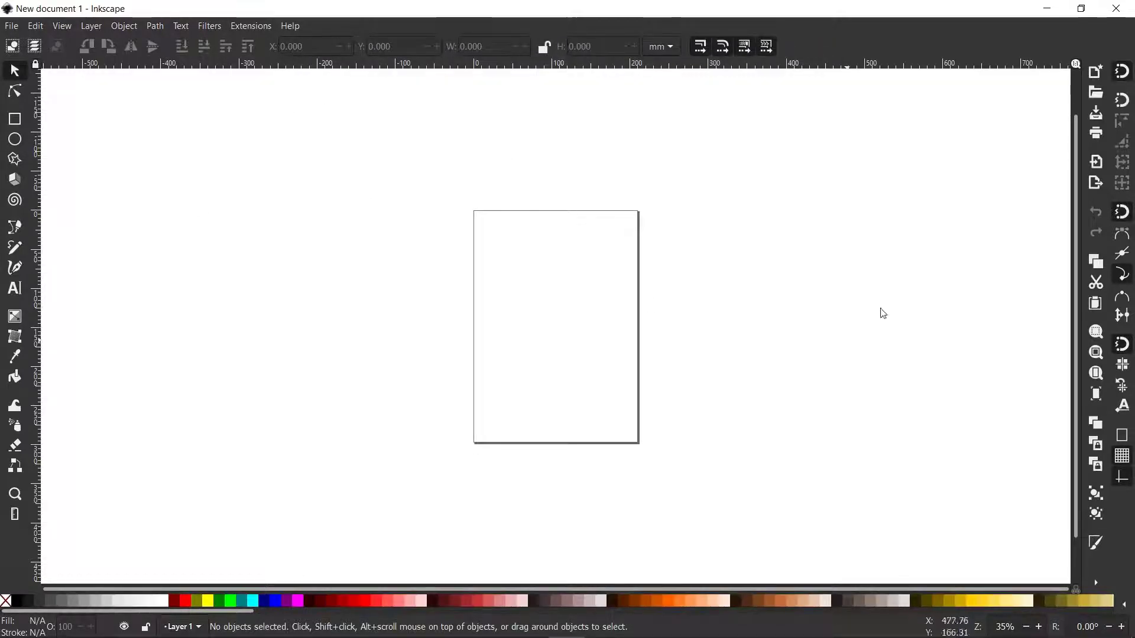
Step: Open the document properties and place the dialog beside the page
scroll(599, 276, "down", 2)
left_click_drag(577, 212, 549, 241)
left_click_drag(506, 282, 500, 275)
left_click_drag(593, 327, 548, 317)
key("ctrl+shift+d")
left_click_drag(627, 277, 702, 180)
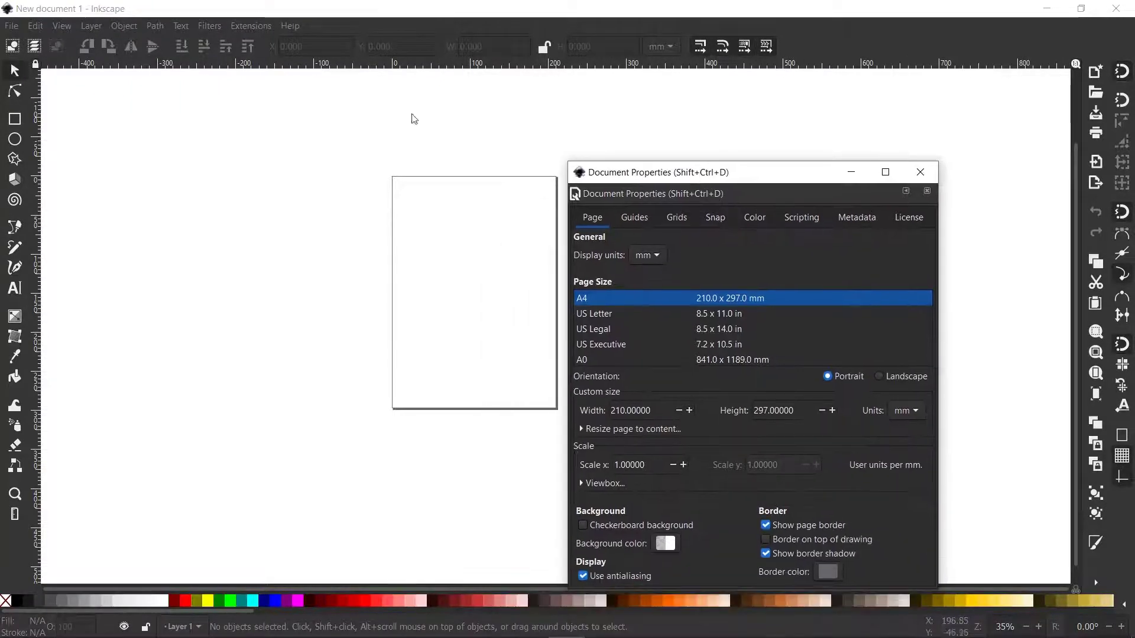
left_click(12, 26)
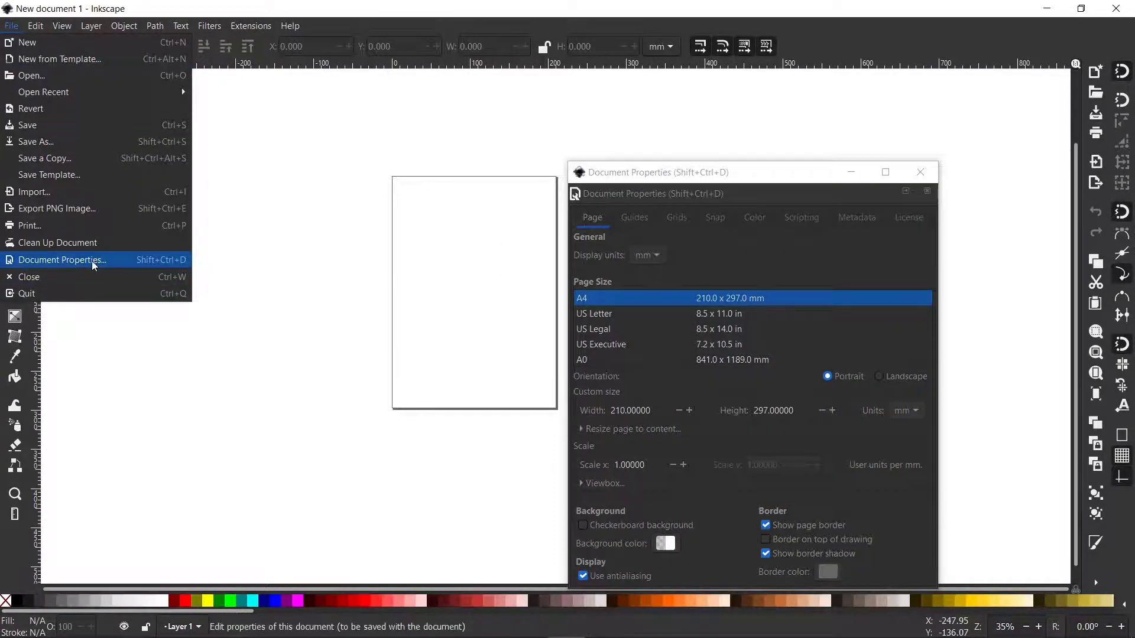
left_click(766, 147)
left_click_drag(758, 174, 772, 106)
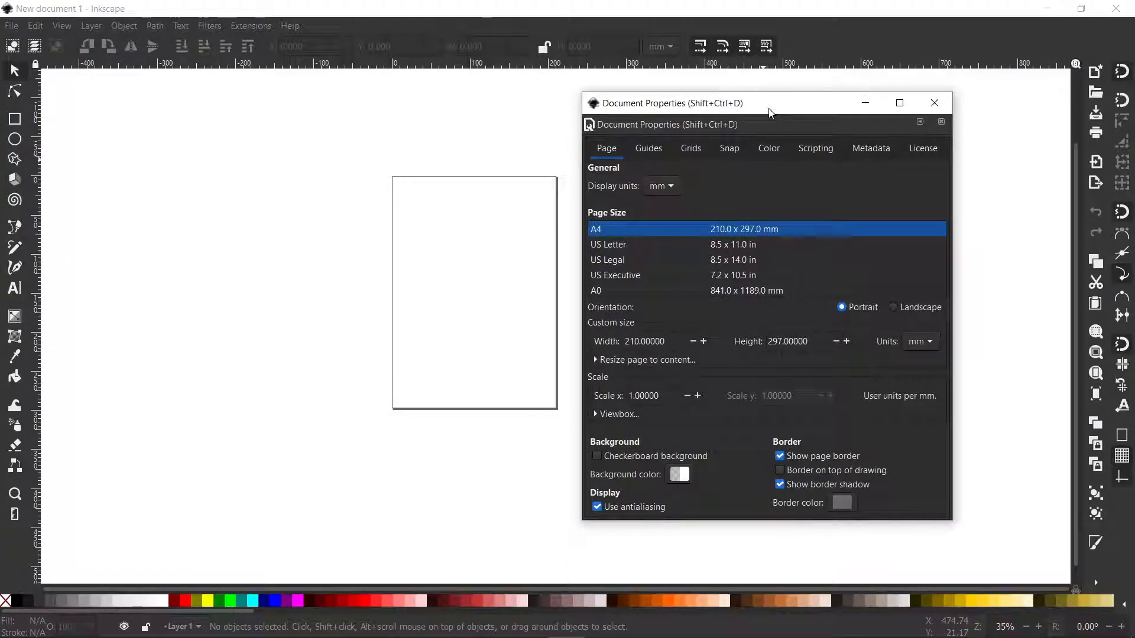
Step: Set both the display units and the custom page size units to px
left_click(668, 187)
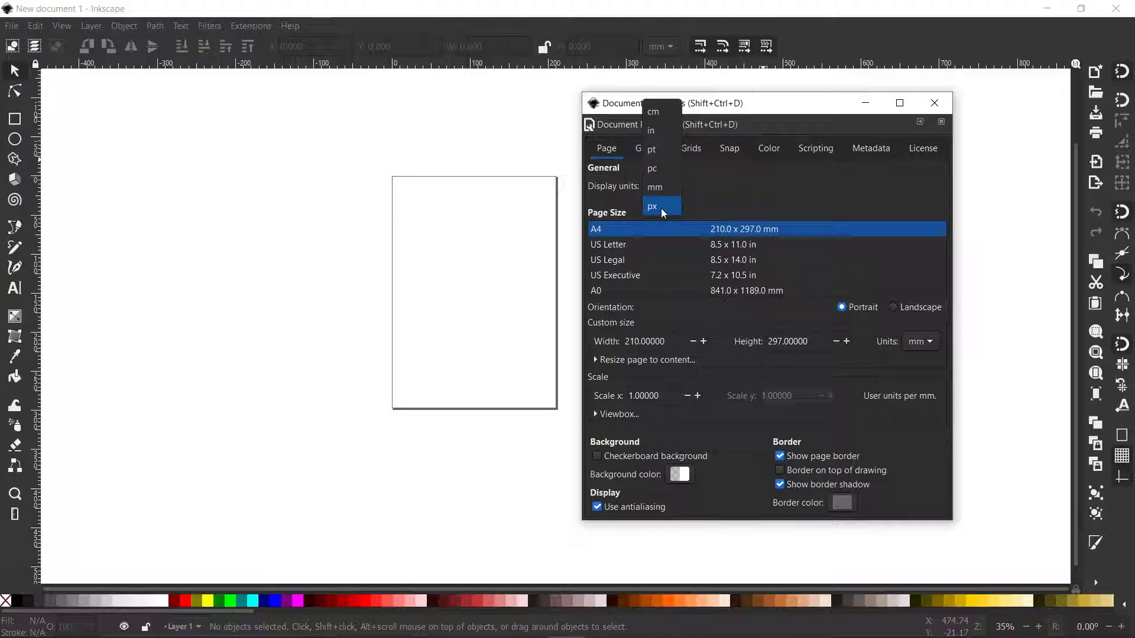
left_click(668, 204)
left_click(922, 344)
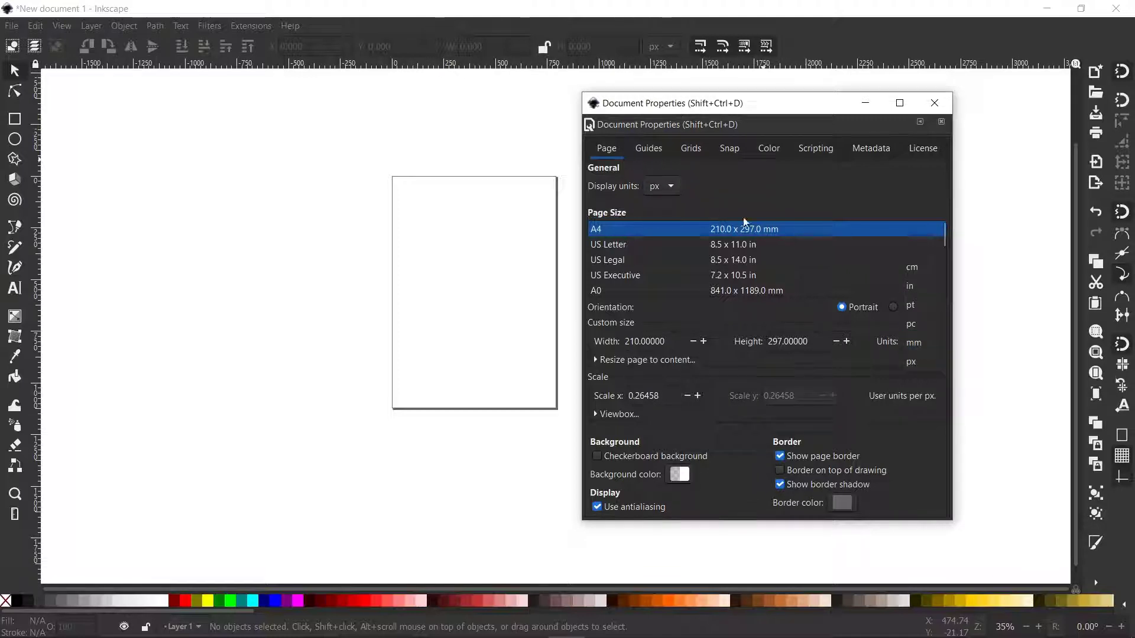
left_click(918, 365)
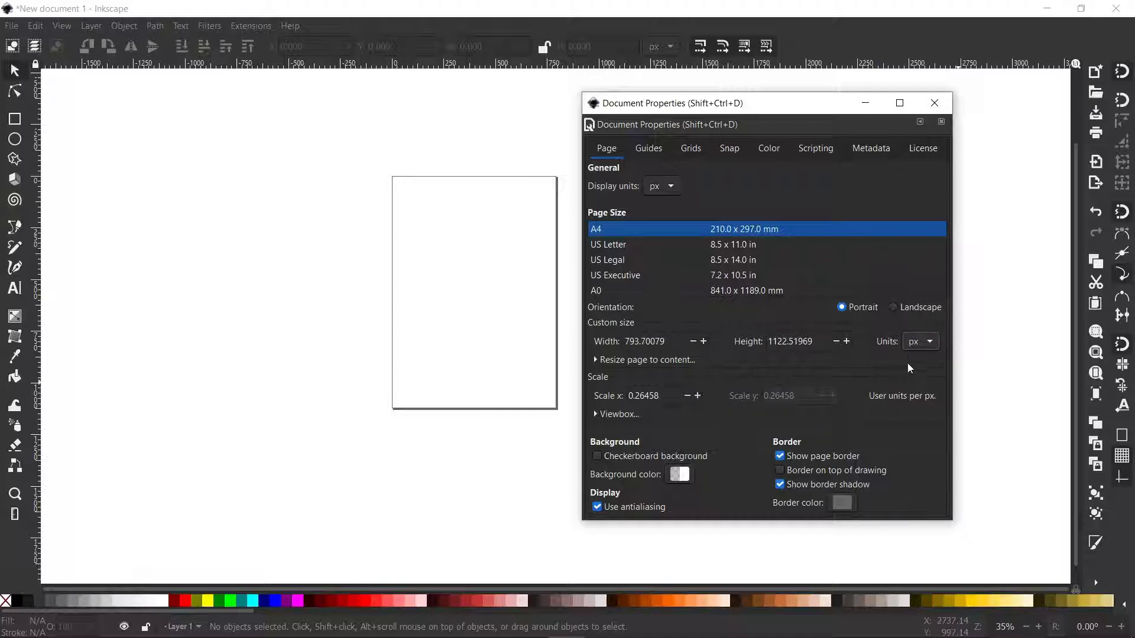
Step: Switch the display units to mm and back to px to compare the scale values
left_click(656, 189)
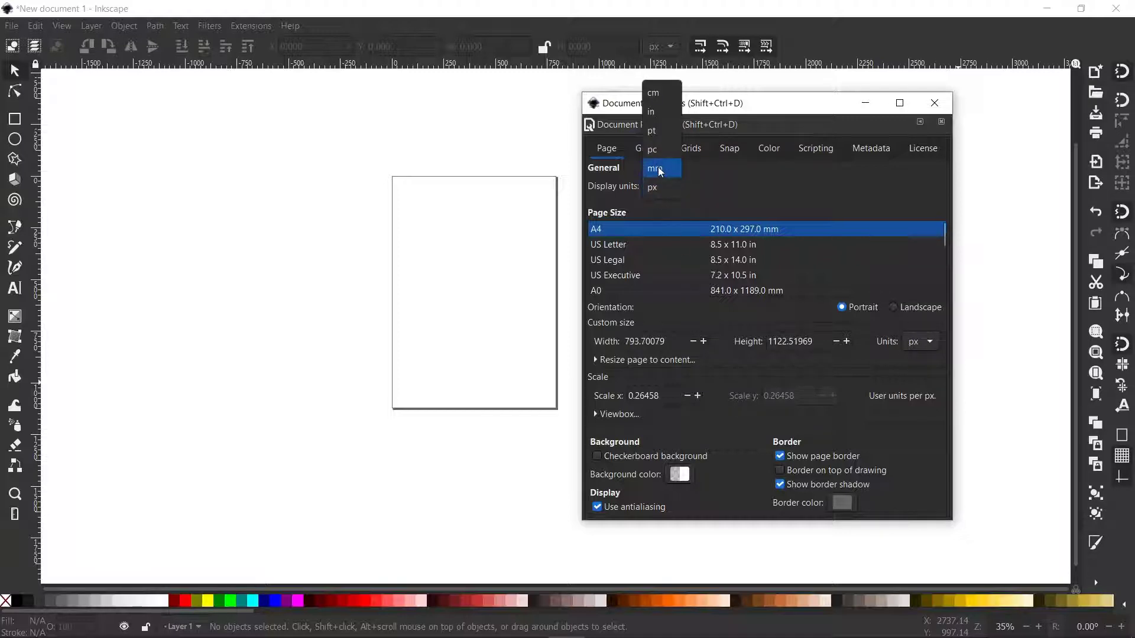
left_click(660, 170)
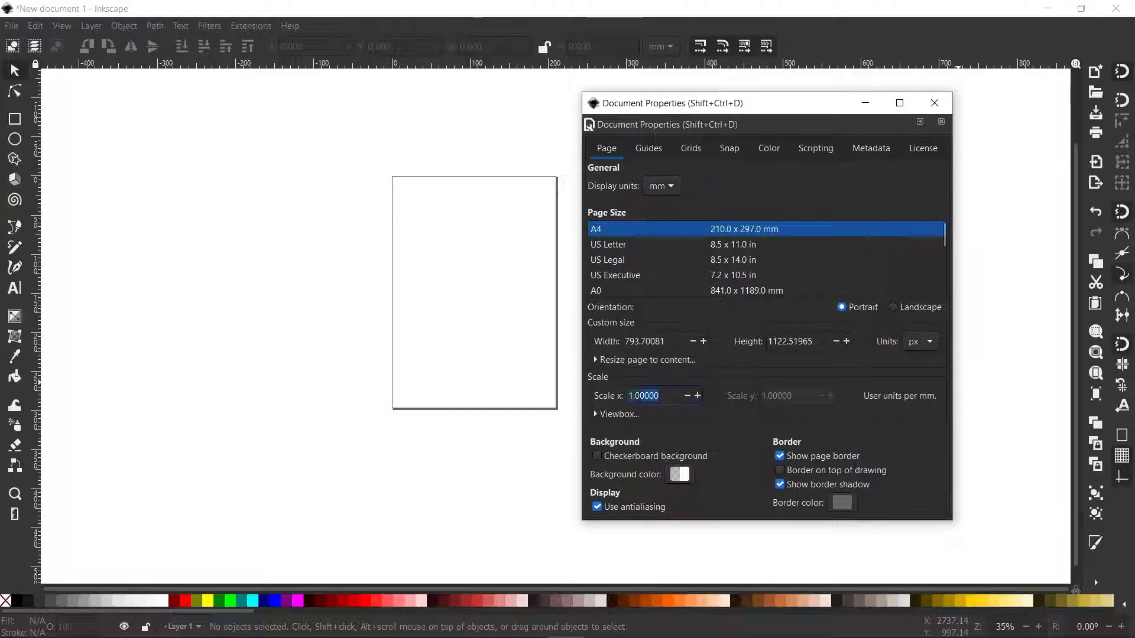
left_click(656, 188)
left_click(654, 208)
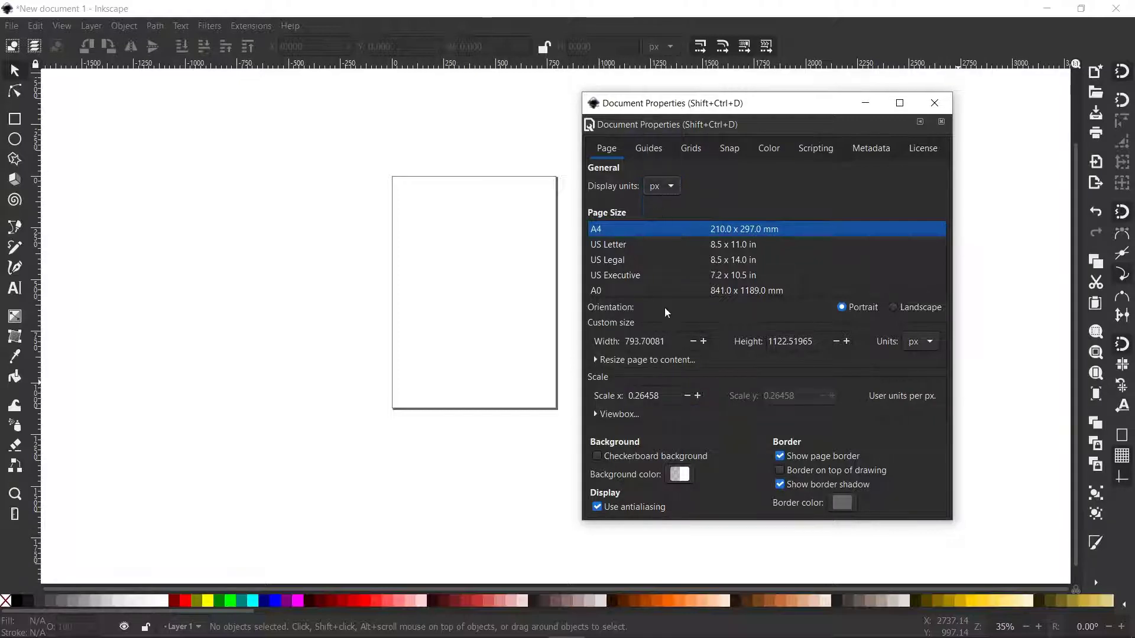
Step: Set the document's Scale x to 1 user unit per px
left_click_drag(669, 393, 614, 409)
type("1")
key("Return")
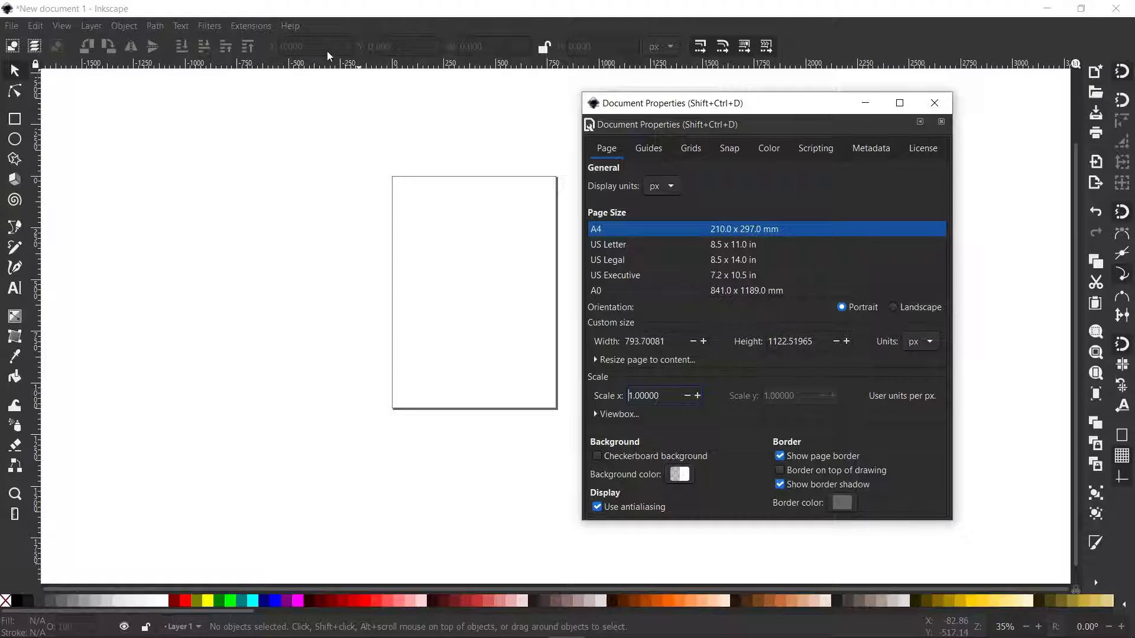
Step: Set the background color to a dark grey with an HSL lightness of about 16, and enable the checkerboard background
left_click_drag(712, 103, 738, 100)
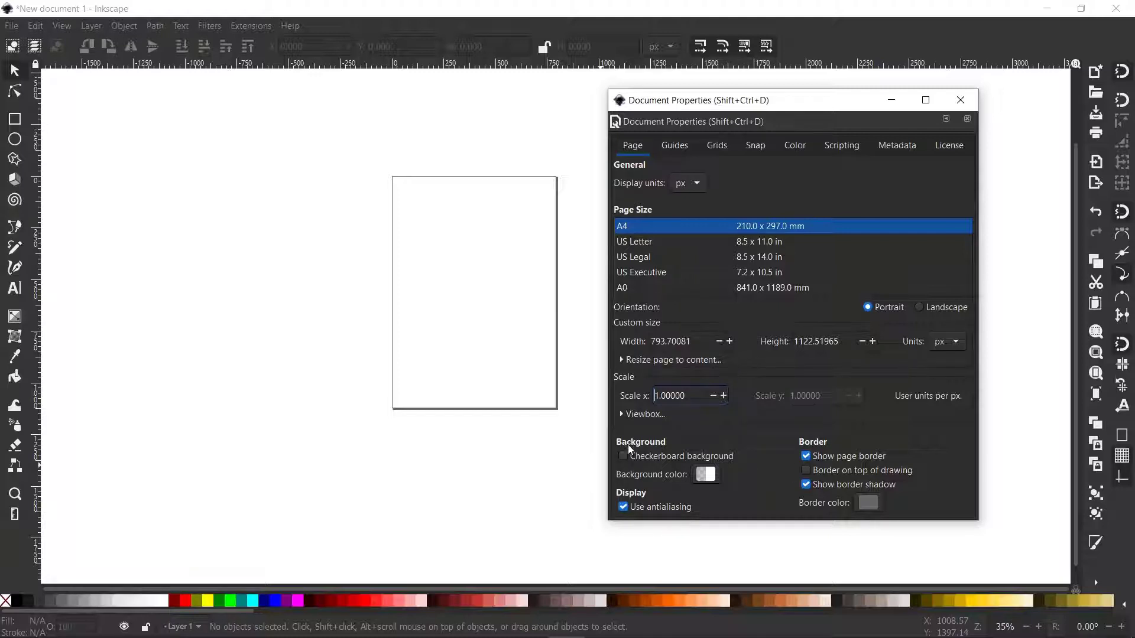
left_click(705, 474)
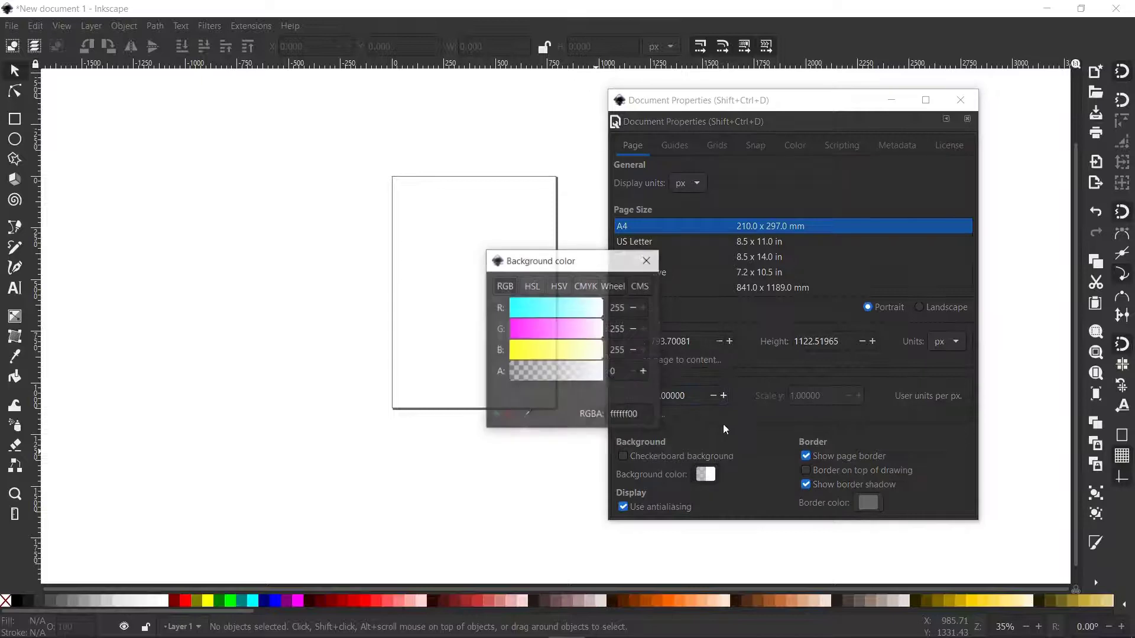
left_click(543, 291)
left_click_drag(553, 349, 523, 347)
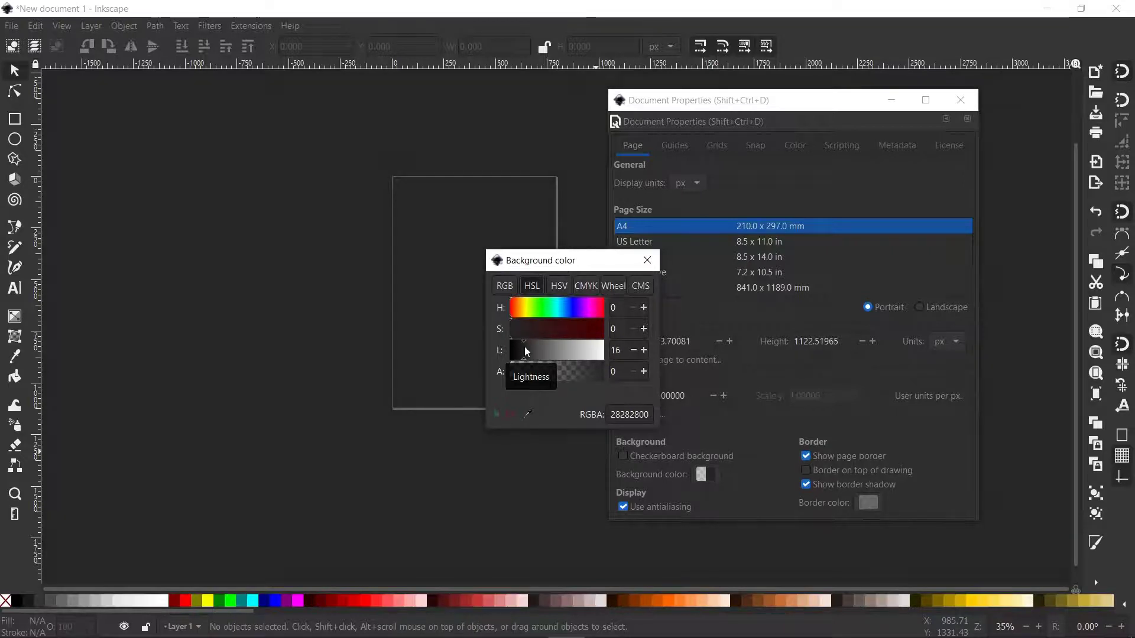
left_click_drag(525, 347, 527, 347)
left_click(647, 261)
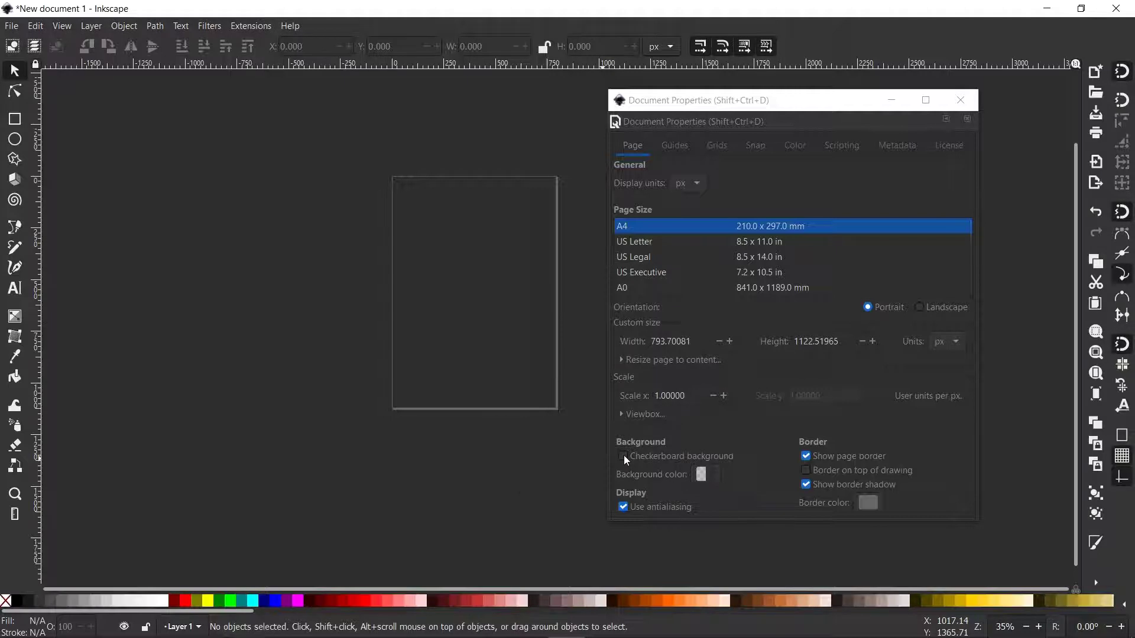
left_click(624, 457)
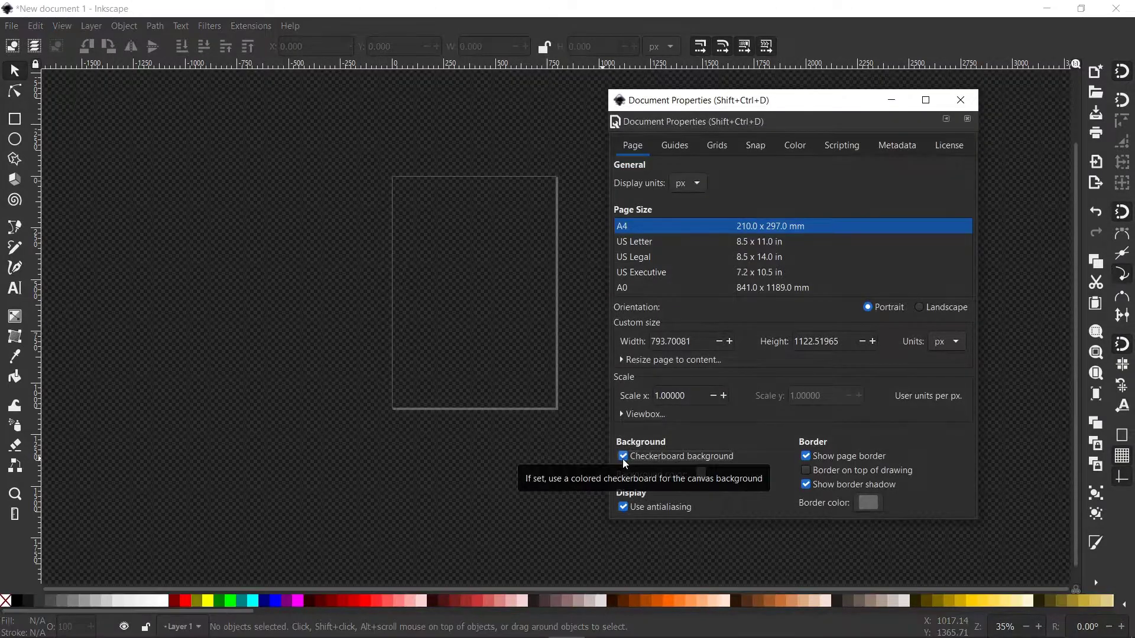
left_click(15, 119)
left_click_drag(299, 242, 471, 376)
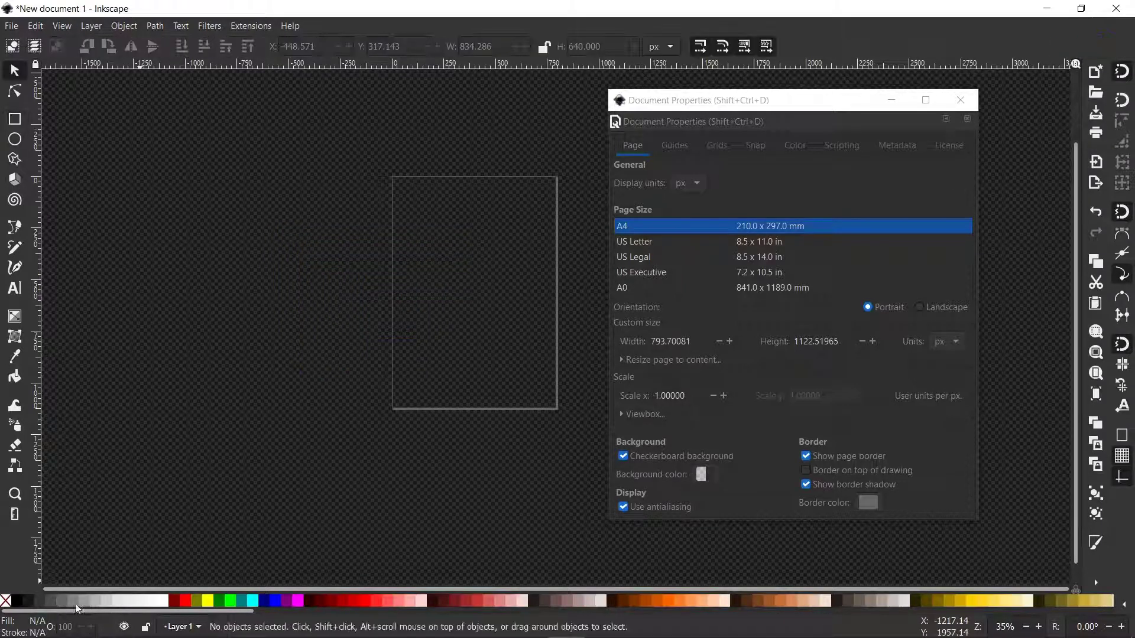
left_click_drag(193, 304, 423, 423)
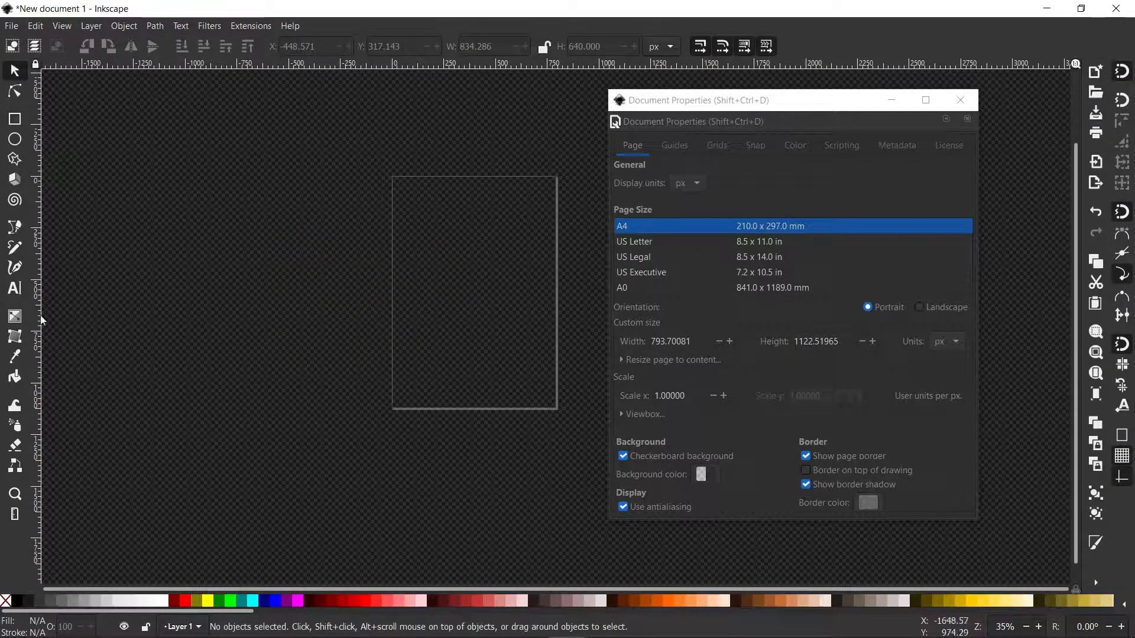
Step: Draw a rectangle about 997 by 820 px overlapping the page's lower left part and fill it with cyan
left_click(15, 118)
left_click_drag(285, 262, 491, 432)
left_click_drag(273, 599, 357, 560)
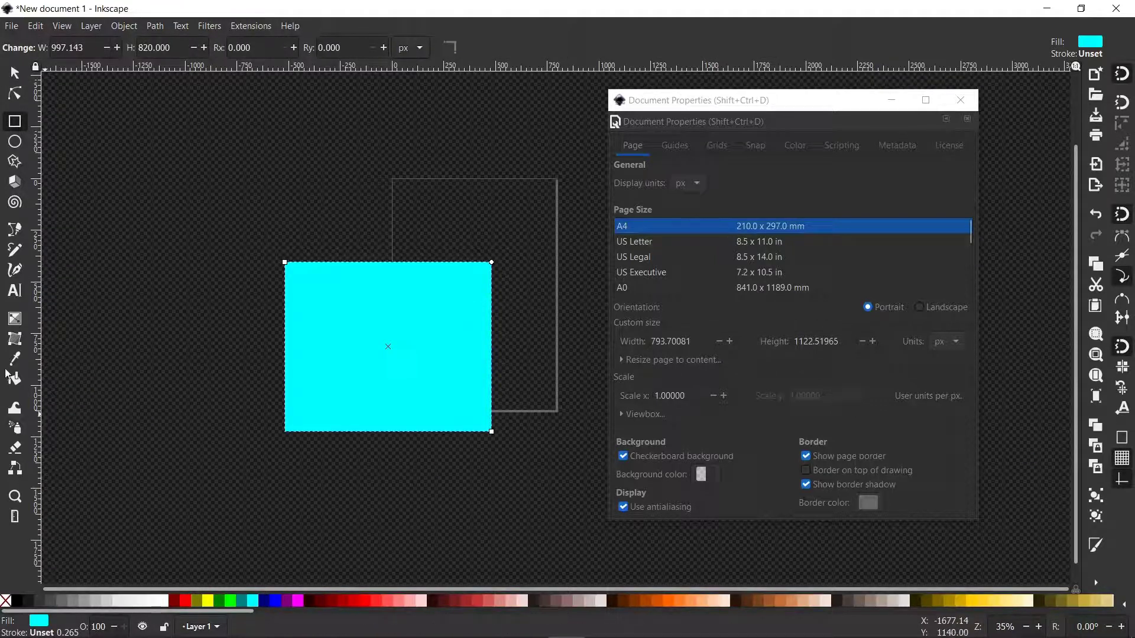
Step: Apply a diagonal cyan-to-transparent linear gradient across the rectangle and inspect its fade against the checkerboard
left_click(16, 323)
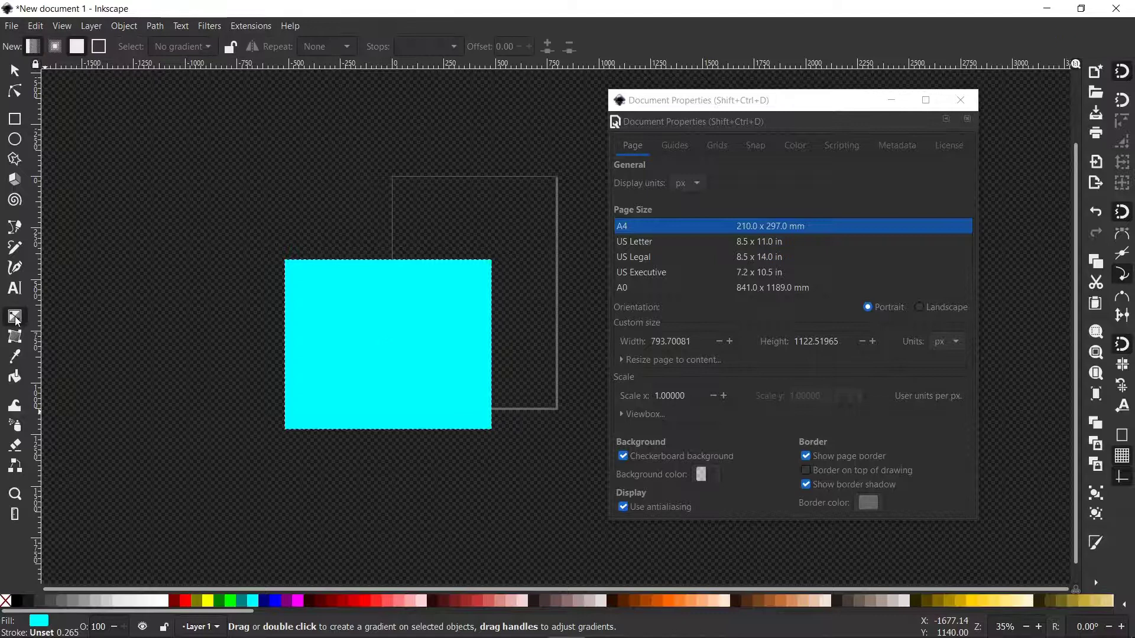
left_click_drag(331, 295, 467, 409)
scroll(476, 433, "up", 3)
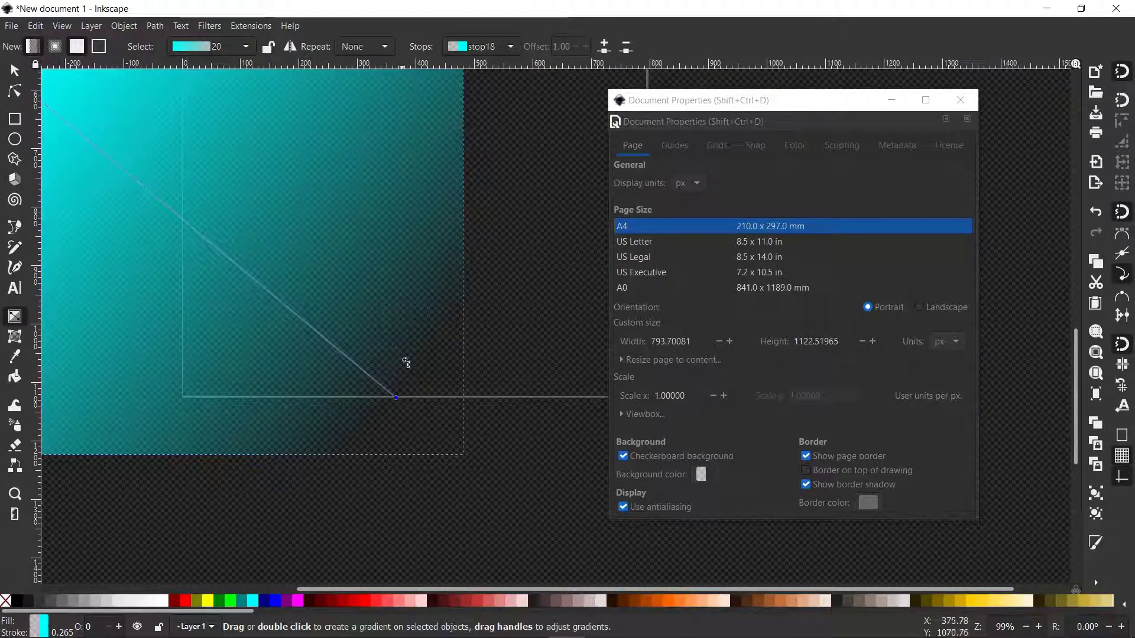
left_click_drag(310, 261, 337, 257)
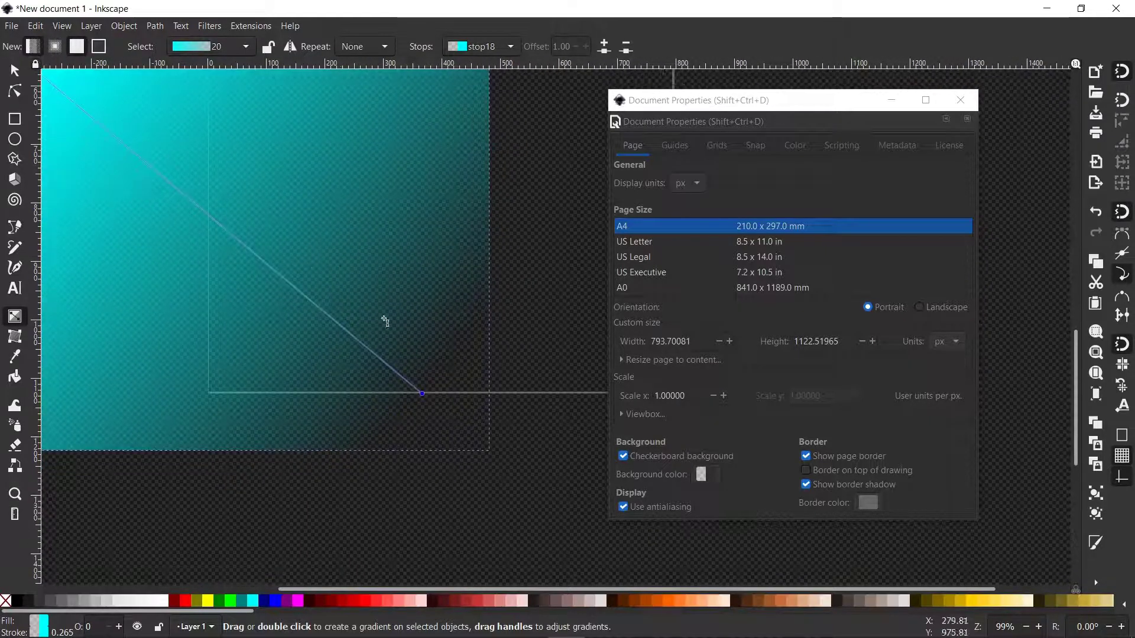
scroll(298, 214, "down", 4)
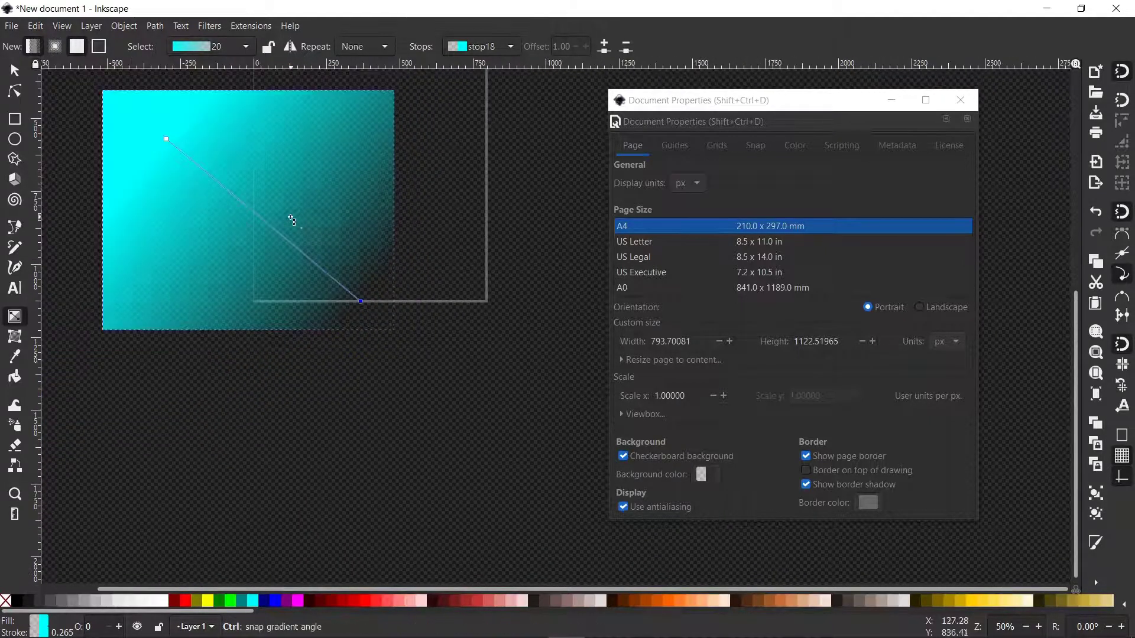
left_click_drag(313, 296, 283, 248)
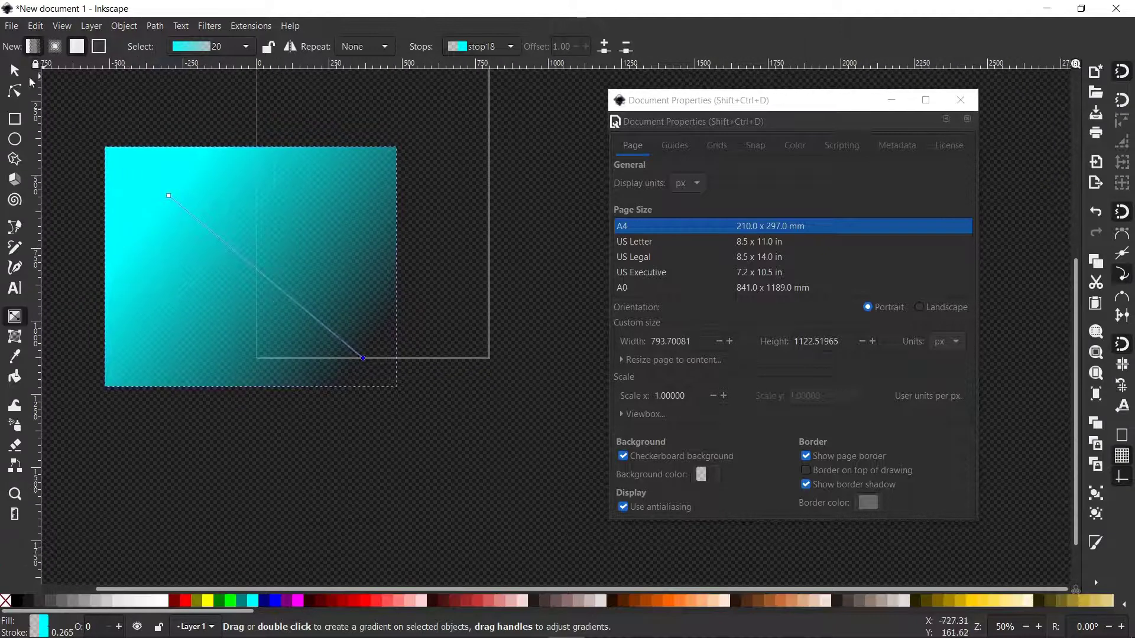
Step: Delete the gradient rectangle from the canvas
left_click(14, 72)
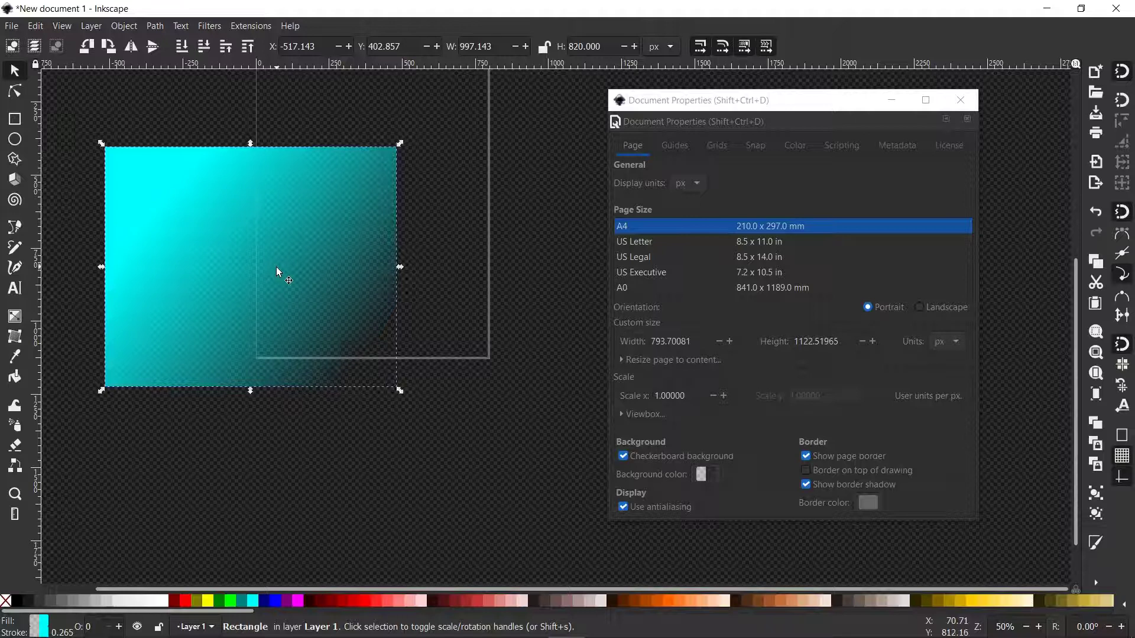
key("Delete")
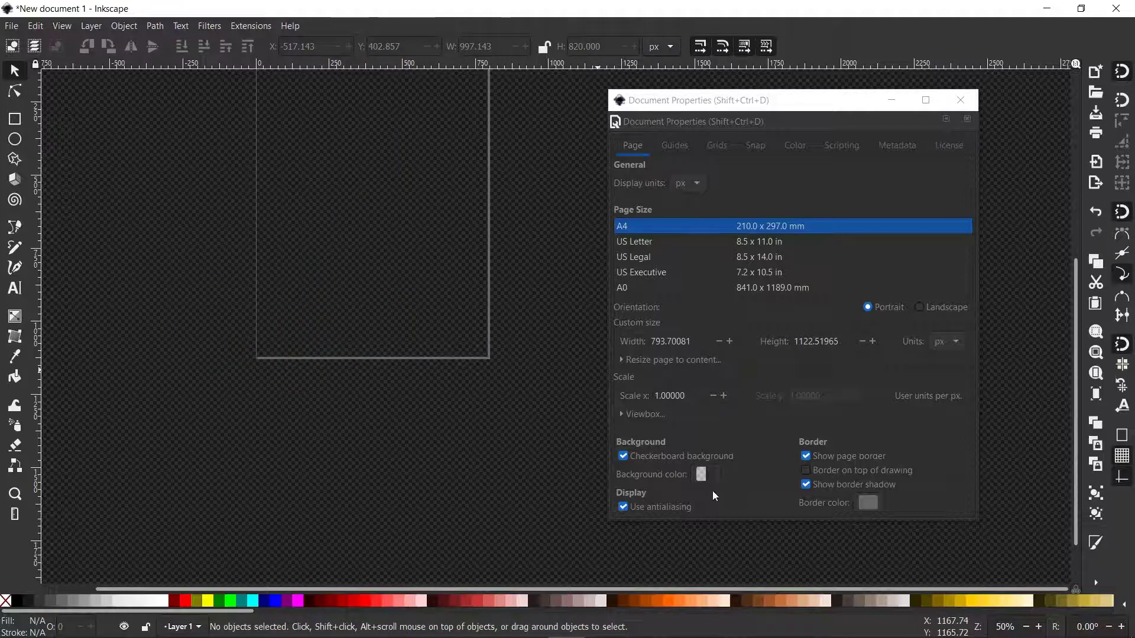
scroll(388, 303, "up", 5)
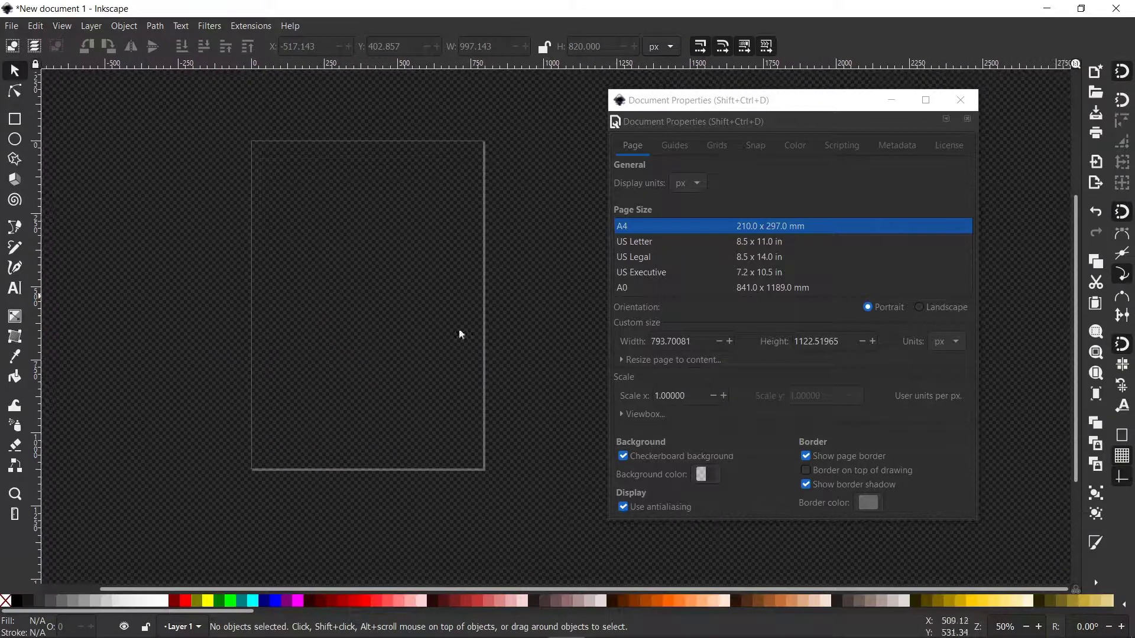
Step: Change the background color to a lighter grey, and switch the checkerboard background off and on to refresh the canvas
left_click(624, 455)
left_click(623, 456)
left_click(705, 476)
left_click_drag(545, 354, 577, 358)
left_click(647, 260)
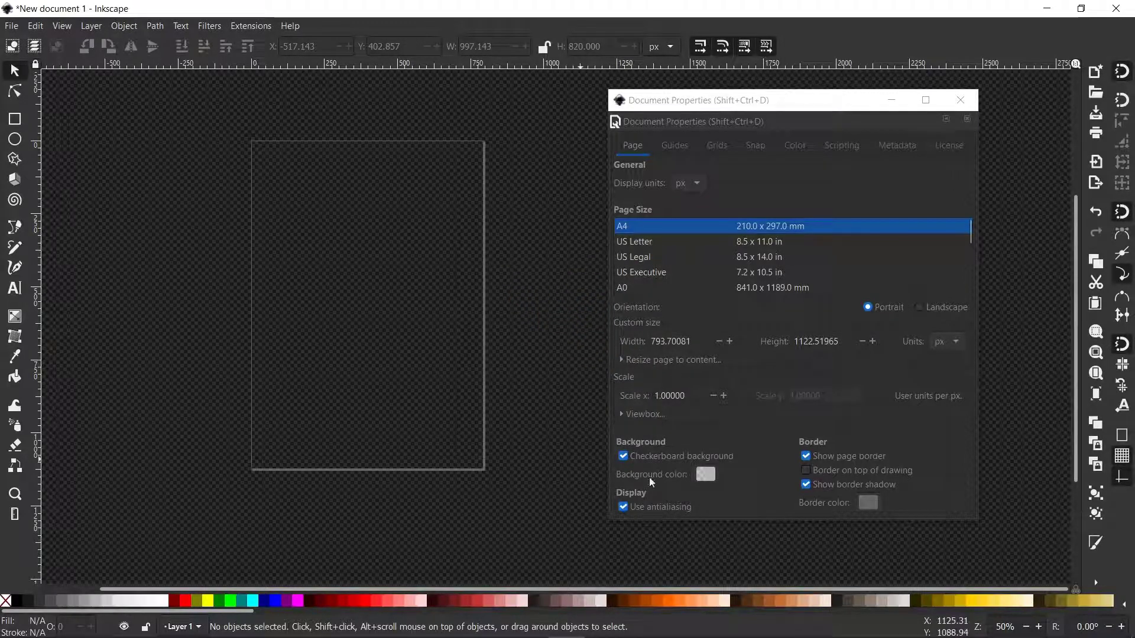
left_click(624, 455)
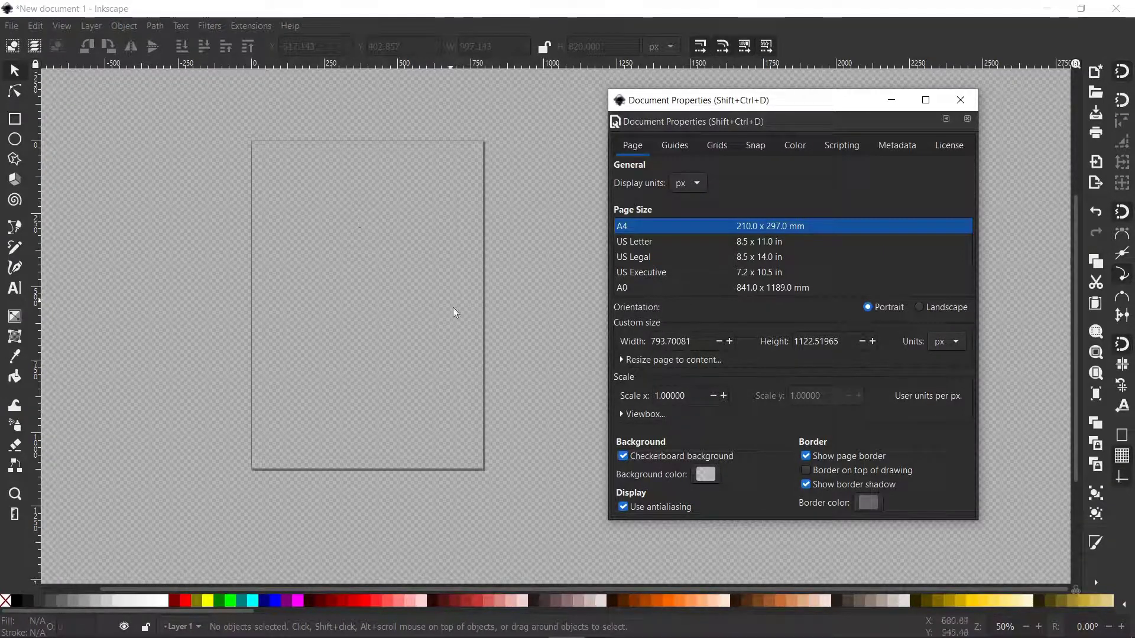
Step: Darken the background color to 2e2e2e00 with HSL lightness 18, and switch the checkerboard background off and on to refresh the canvas
left_click(707, 475)
left_click_drag(562, 349, 526, 349)
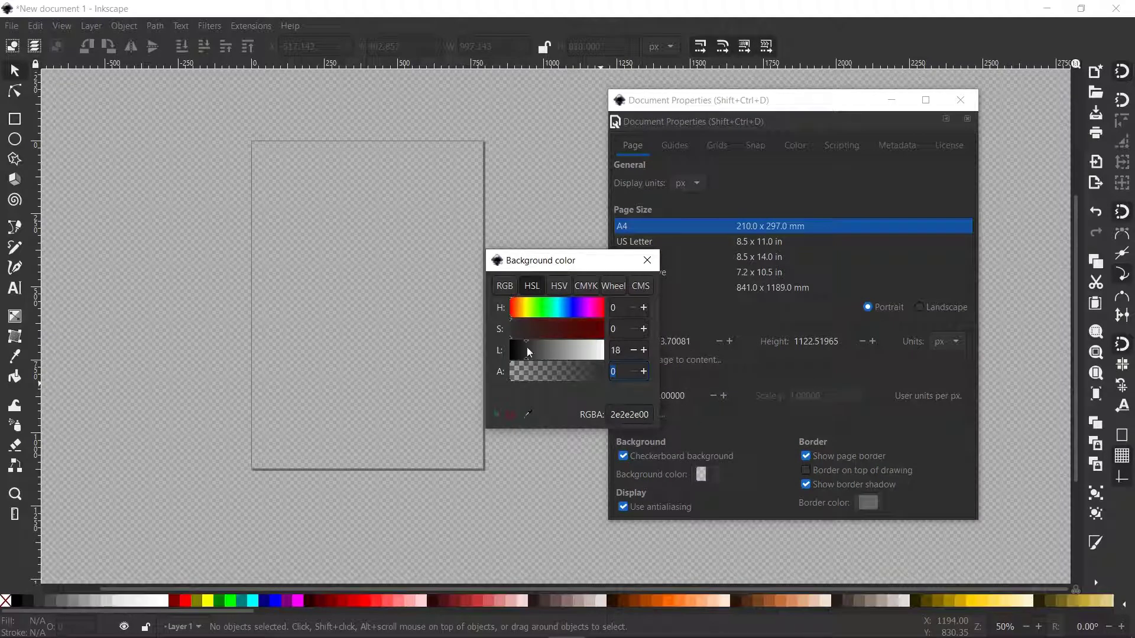
left_click(650, 264)
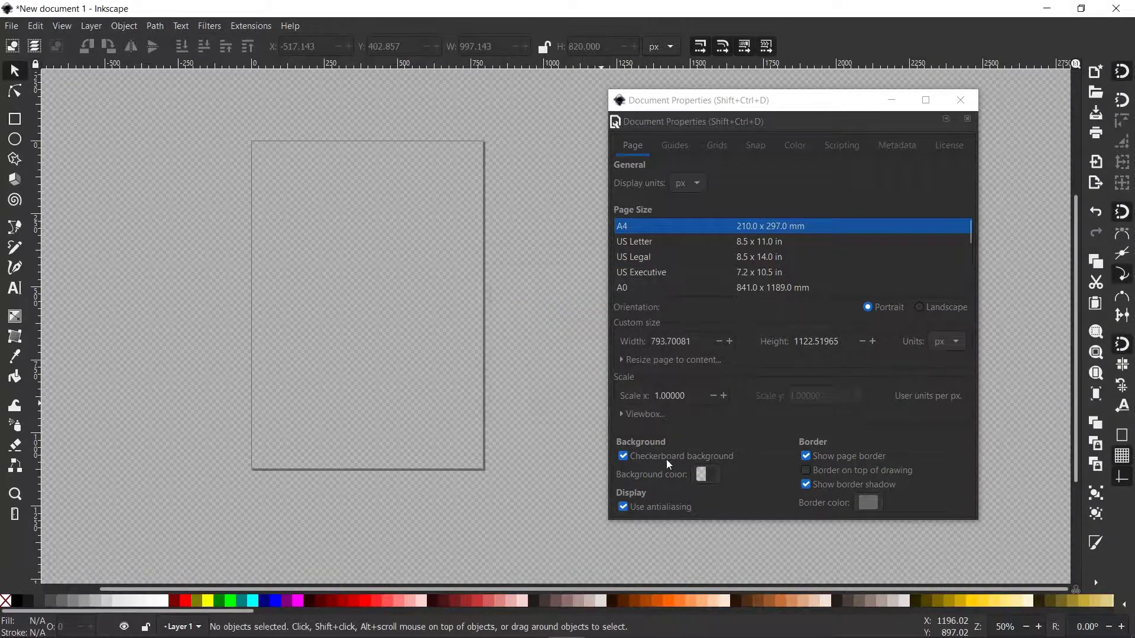
left_click(622, 457)
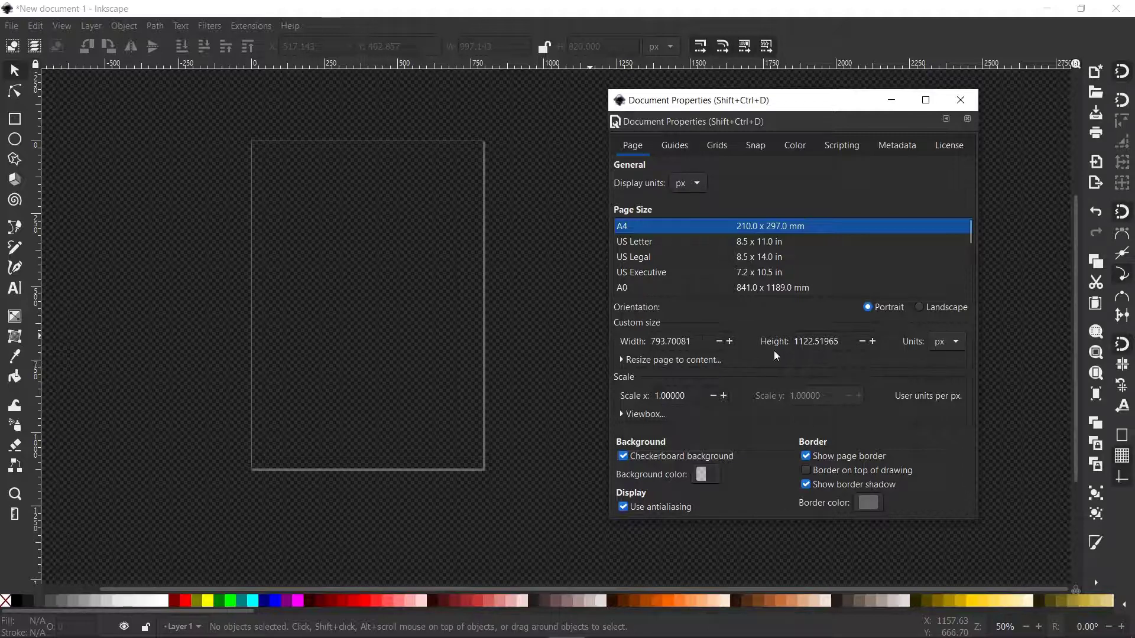
Step: Set the page to landscape orientation with a custom size of 1920 by 1080 px
left_click(921, 306)
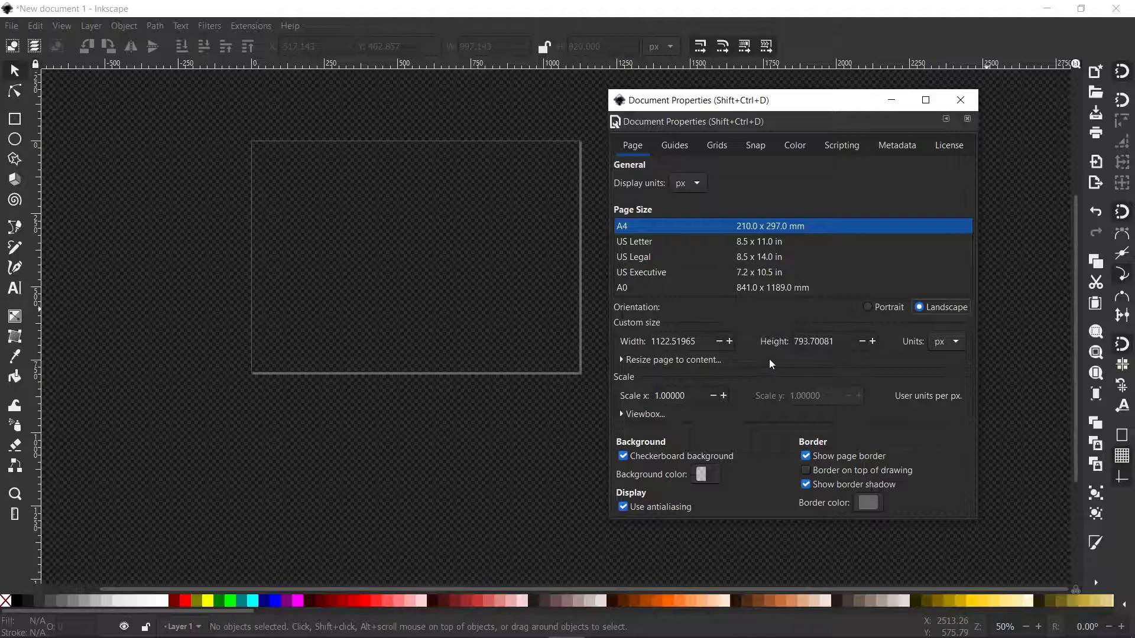
left_click_drag(698, 342, 606, 332)
type("1920")
key("Return")
double_click(818, 351)
type("1080")
key("Return")
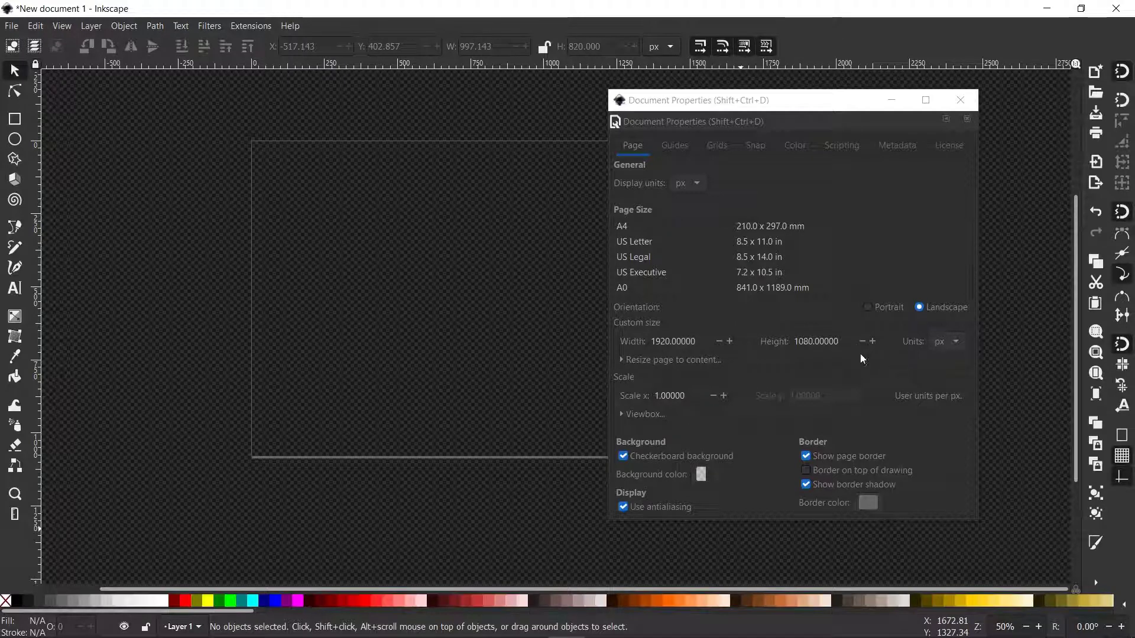
Step: Move the document properties aside, hide the page border and show it again
left_click_drag(711, 105, 780, 111)
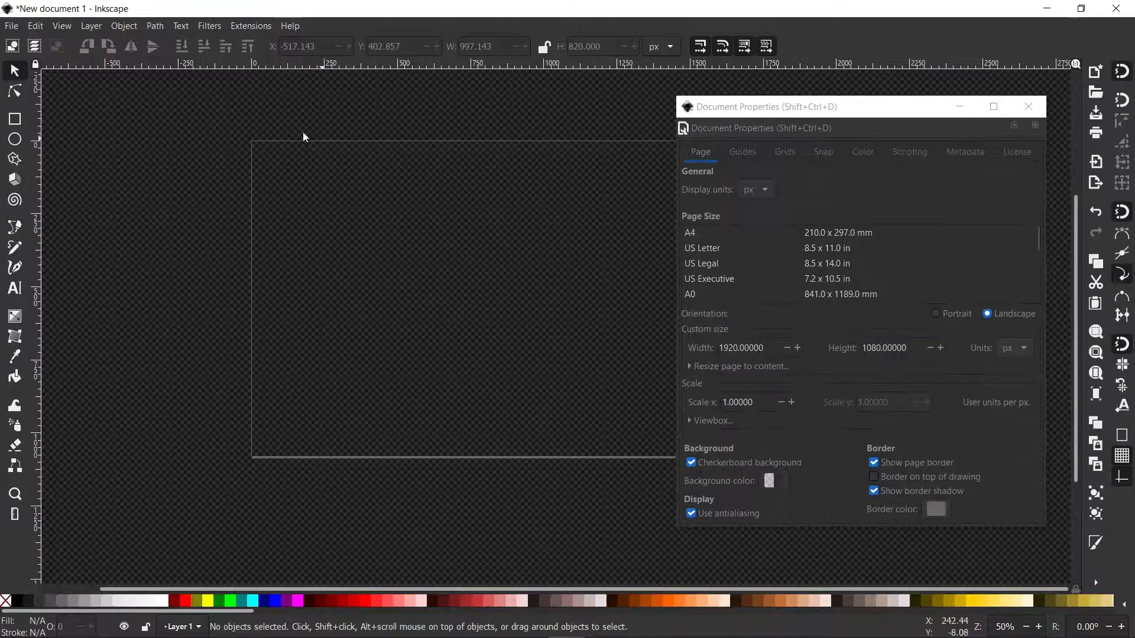
left_click(875, 462)
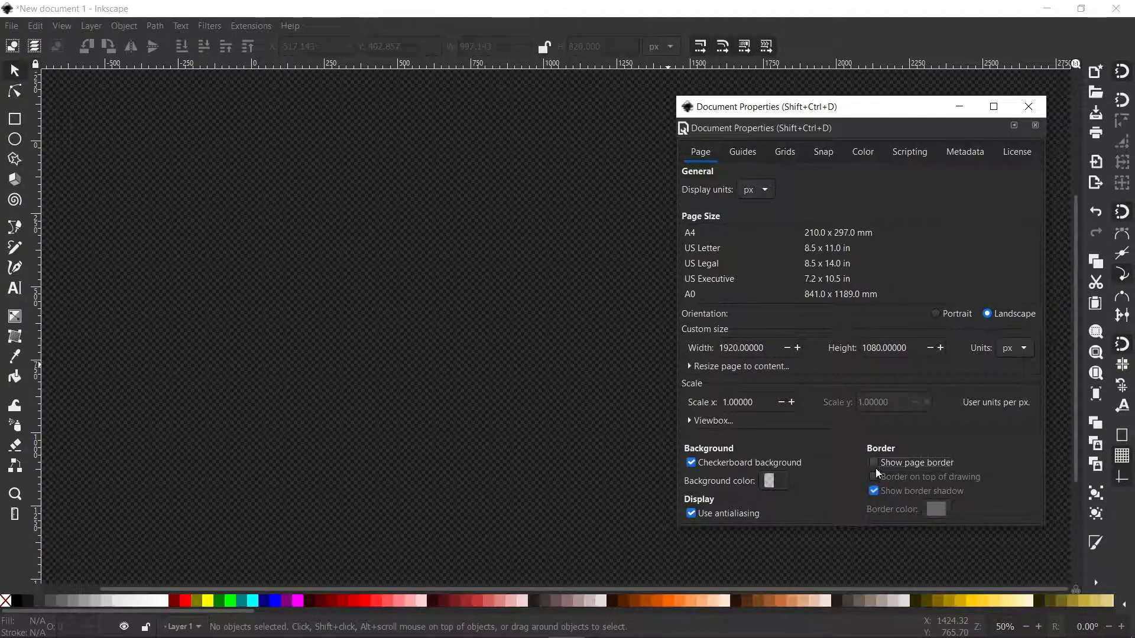
left_click(875, 462)
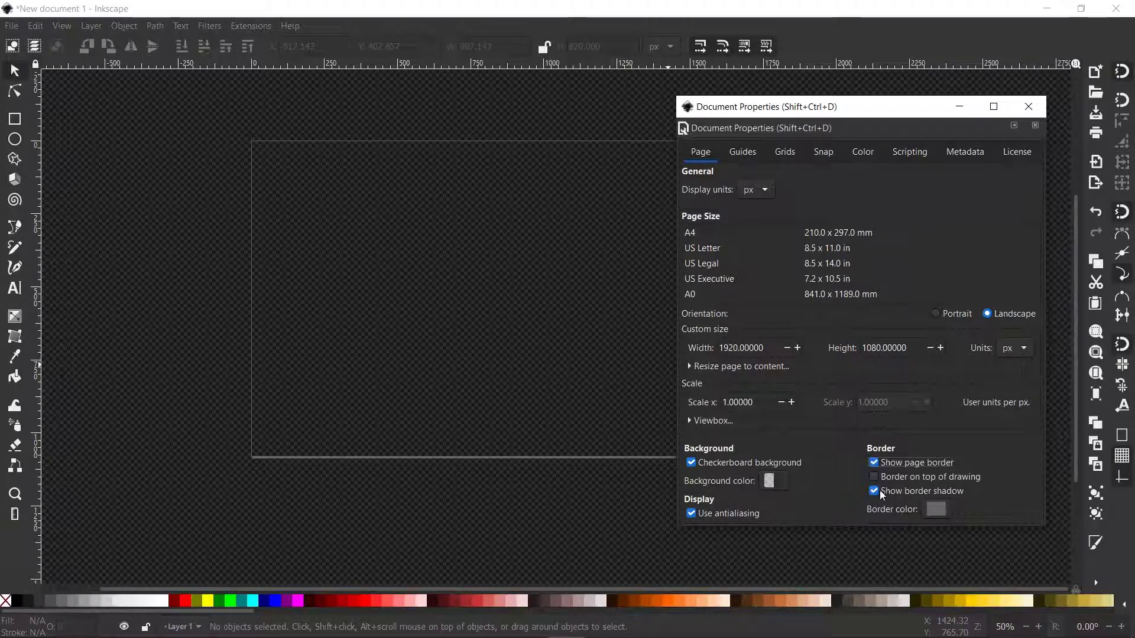
Step: Draw a cyan rectangle about 818 by 899 px over the page's lower left corner and show the border on top of the drawing
left_click(14, 120)
left_click_drag(185, 254, 425, 517)
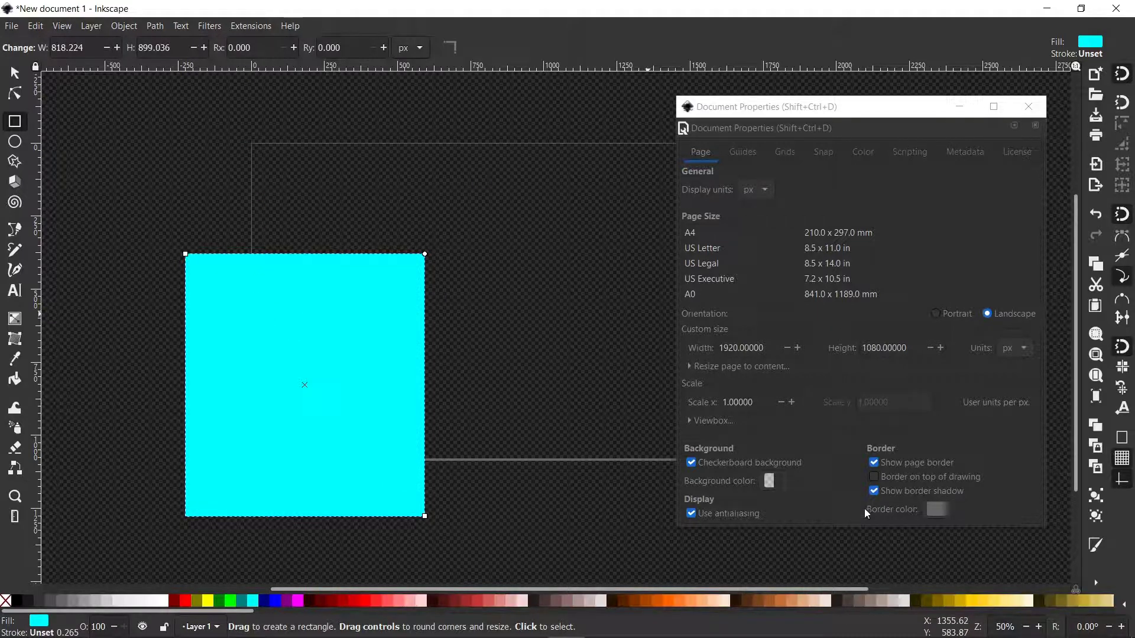
left_click(874, 477)
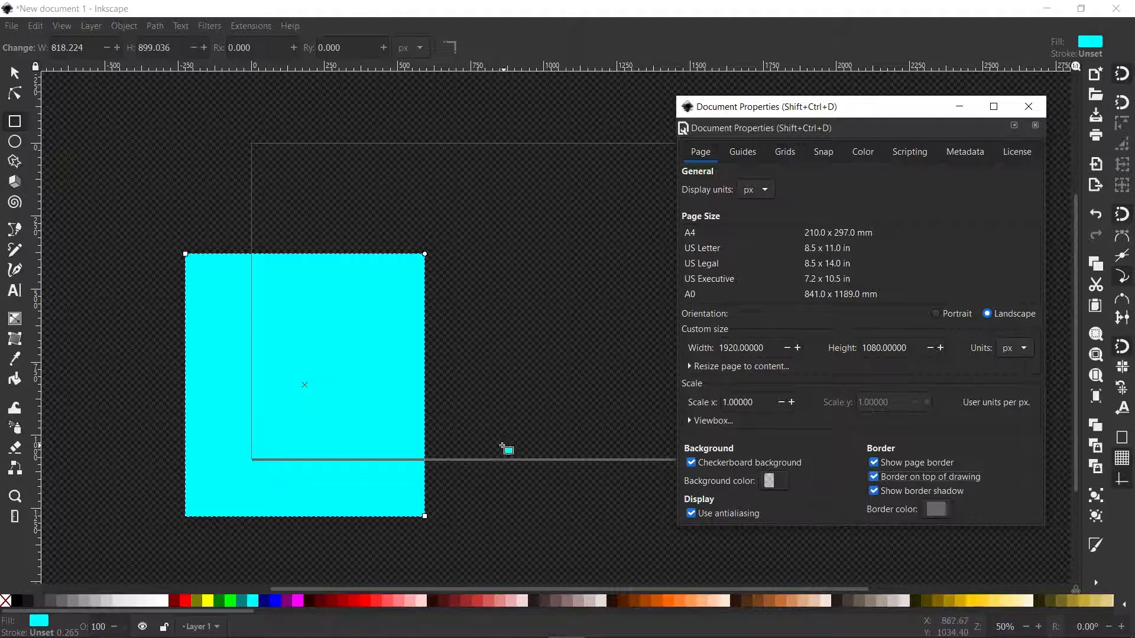
Step: Inspect the page border over the cyan rectangle and turn off the border shadow
left_click_drag(504, 445, 475, 431)
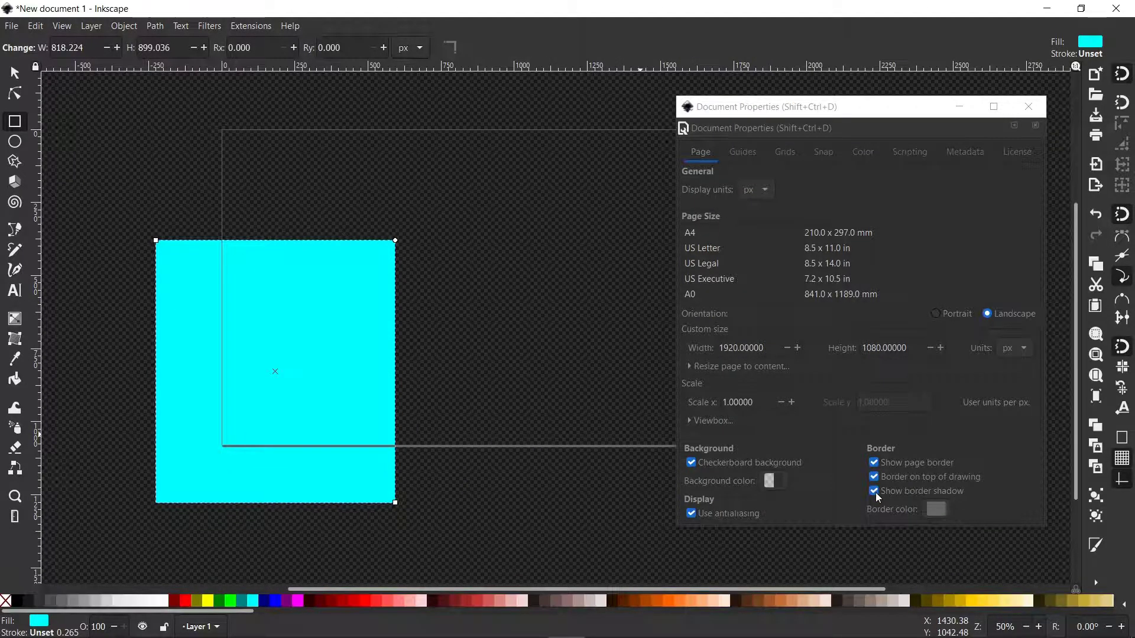
scroll(322, 453, "up", 2)
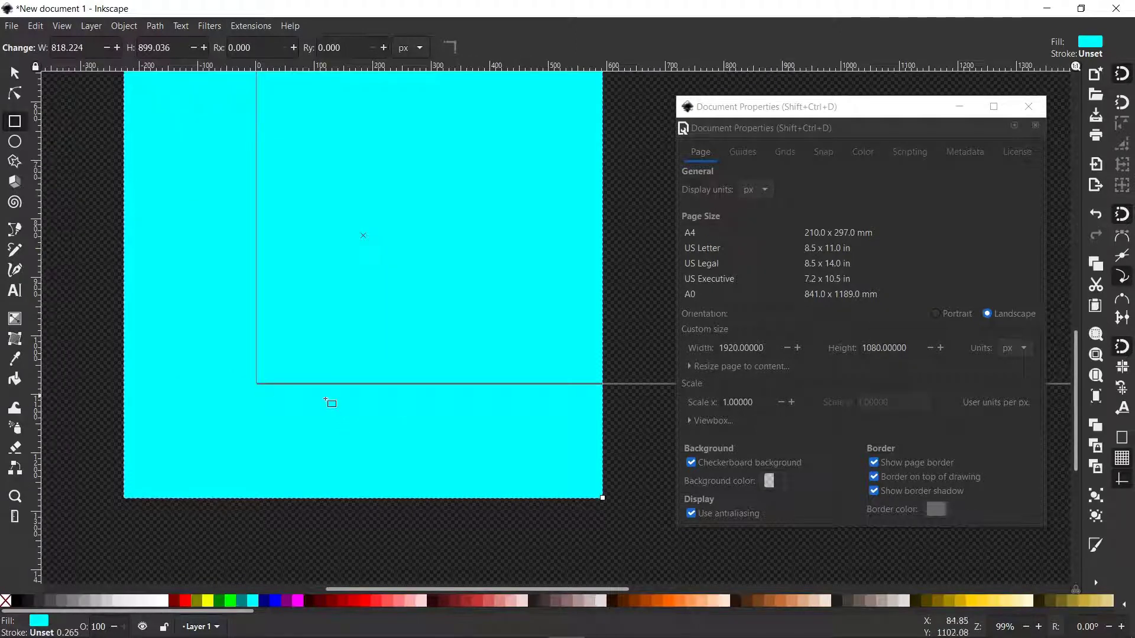
scroll(475, 313, "down", 2)
left_click_drag(535, 306, 496, 367)
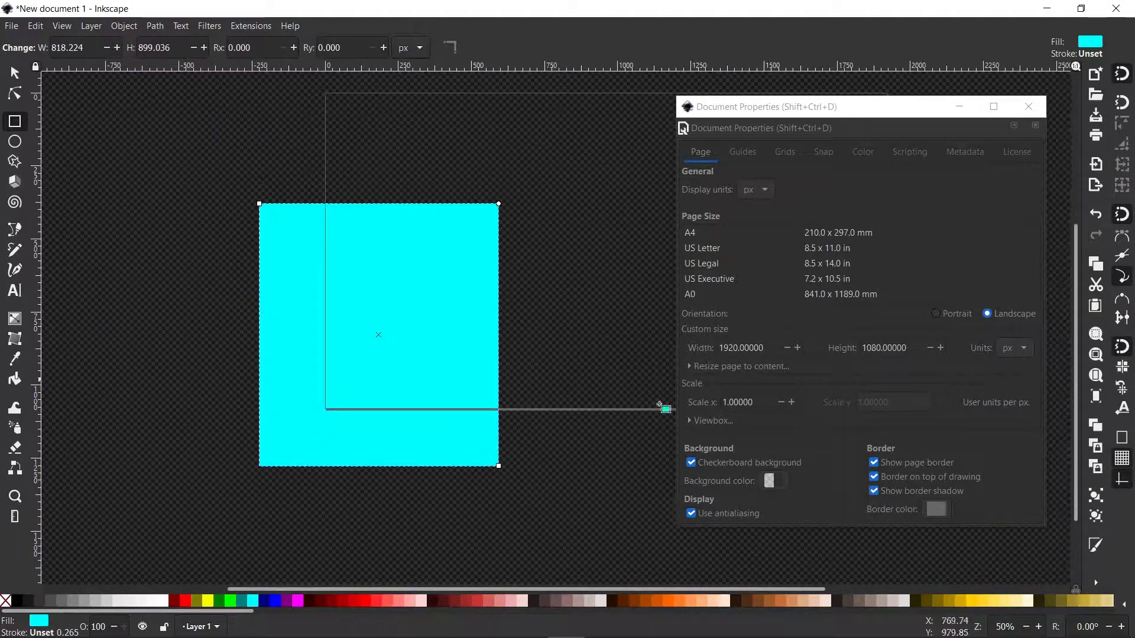
left_click(873, 491)
left_click_drag(556, 319, 439, 352)
Step: Lighten the page border color to c9c9c9ff by setting its HSL lightness to 79
left_click(936, 510)
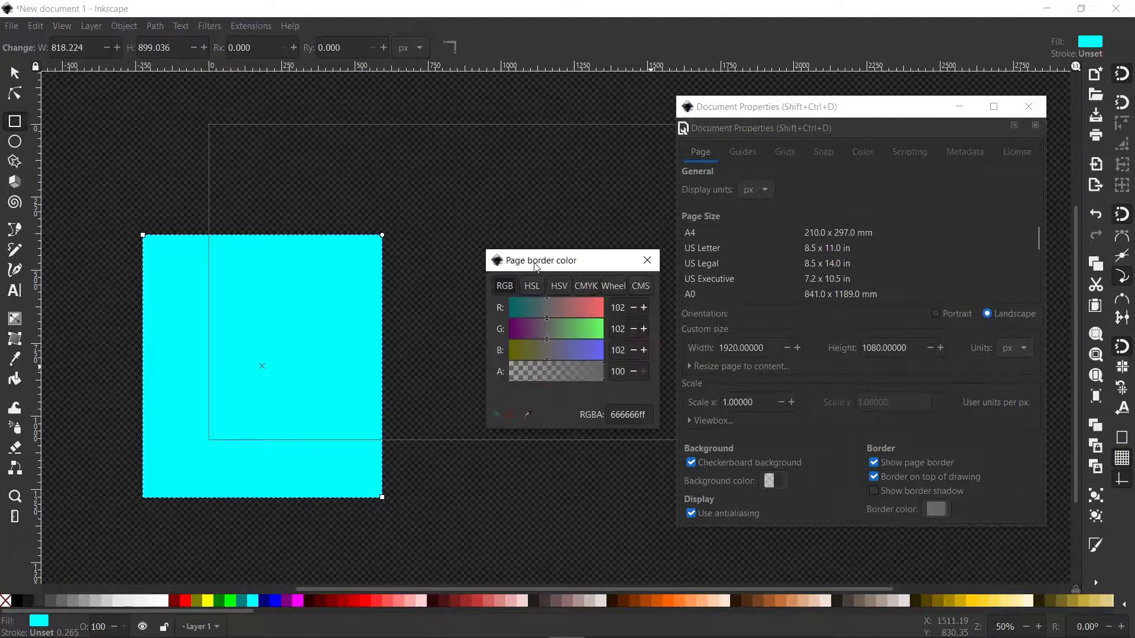
left_click(531, 286)
left_click_drag(559, 341, 584, 360)
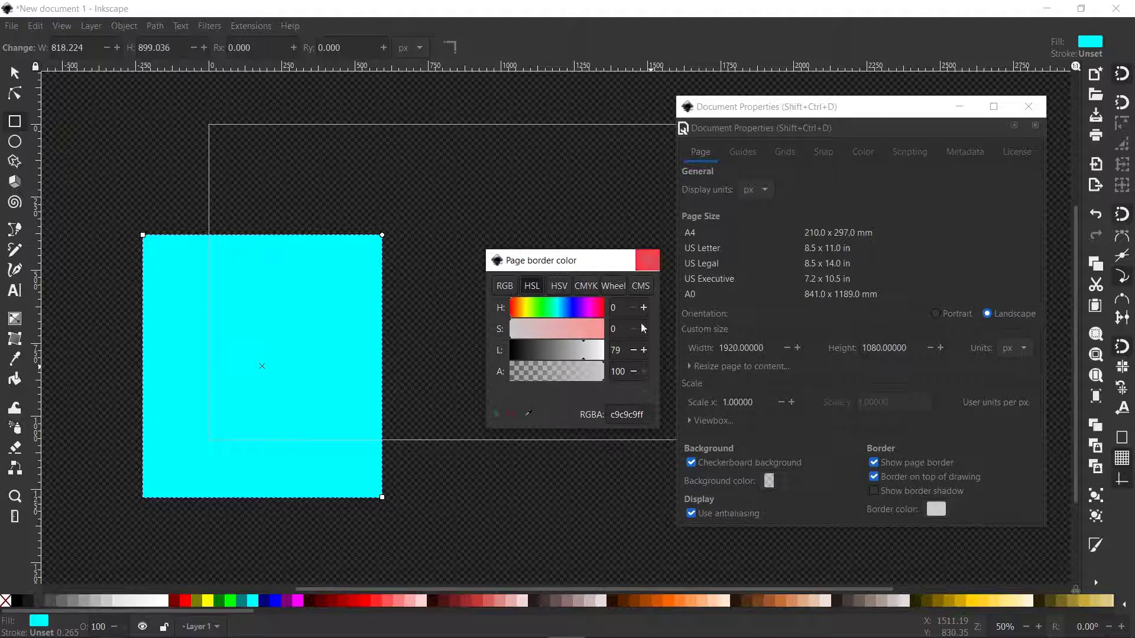
left_click(647, 261)
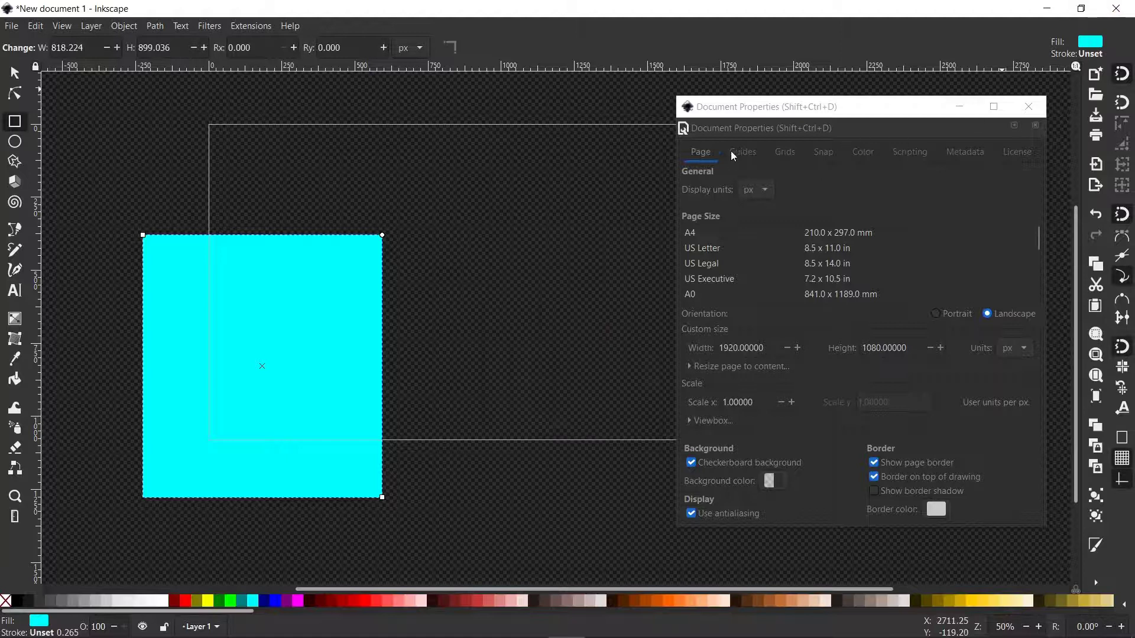
Step: Delete the cyan rectangle and close the document properties
key("Delete")
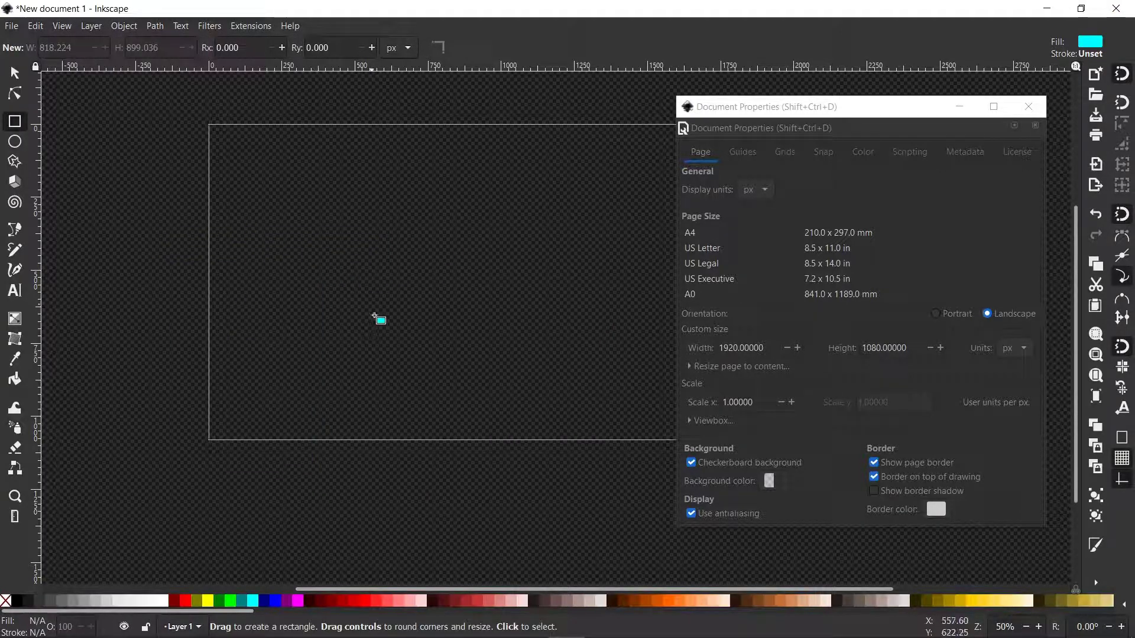
scroll(371, 303, "right", 3)
left_click(1029, 107)
left_click_drag(428, 257, 426, 290)
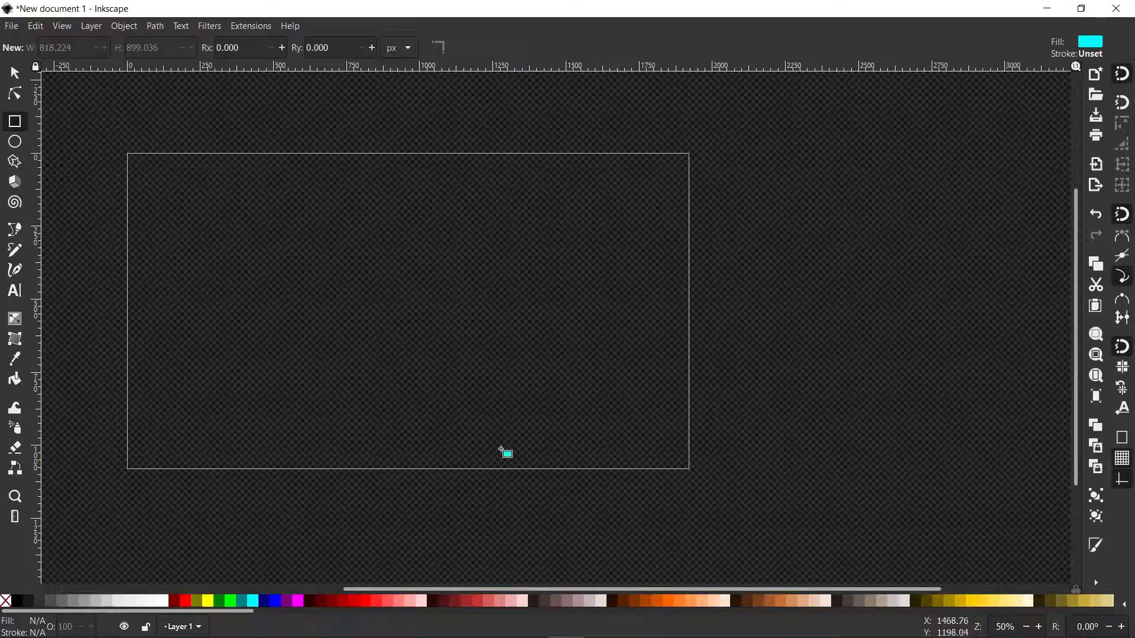
Step: Hide the Commands Bar from the interface
left_click(92, 26)
mouse_move(125, 27)
mouse_move(68, 26)
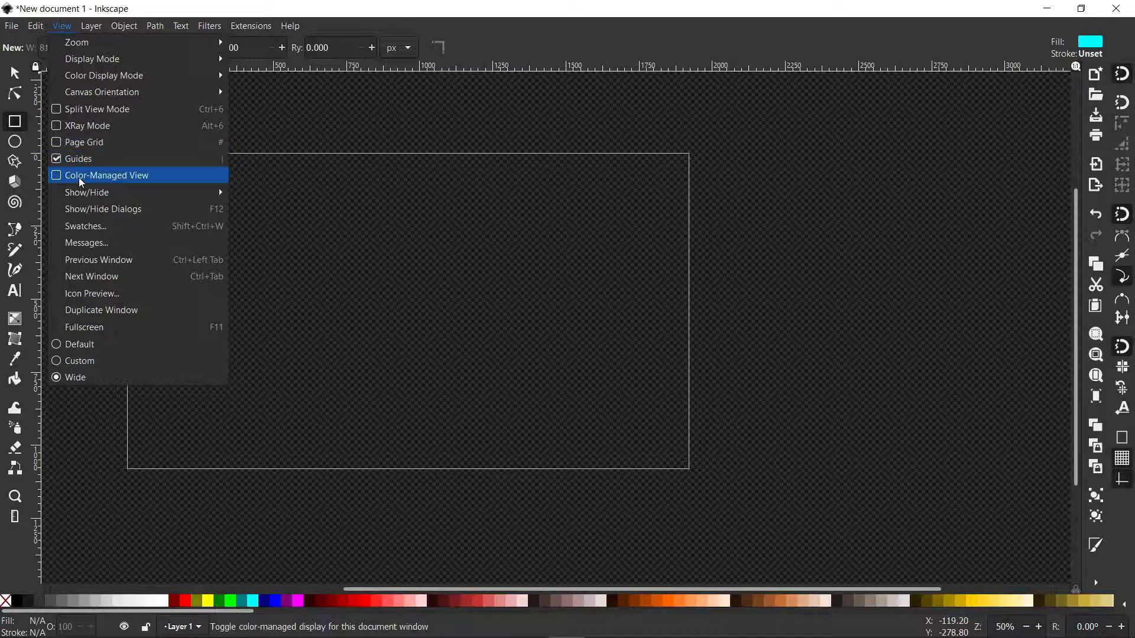
mouse_move(69, 199)
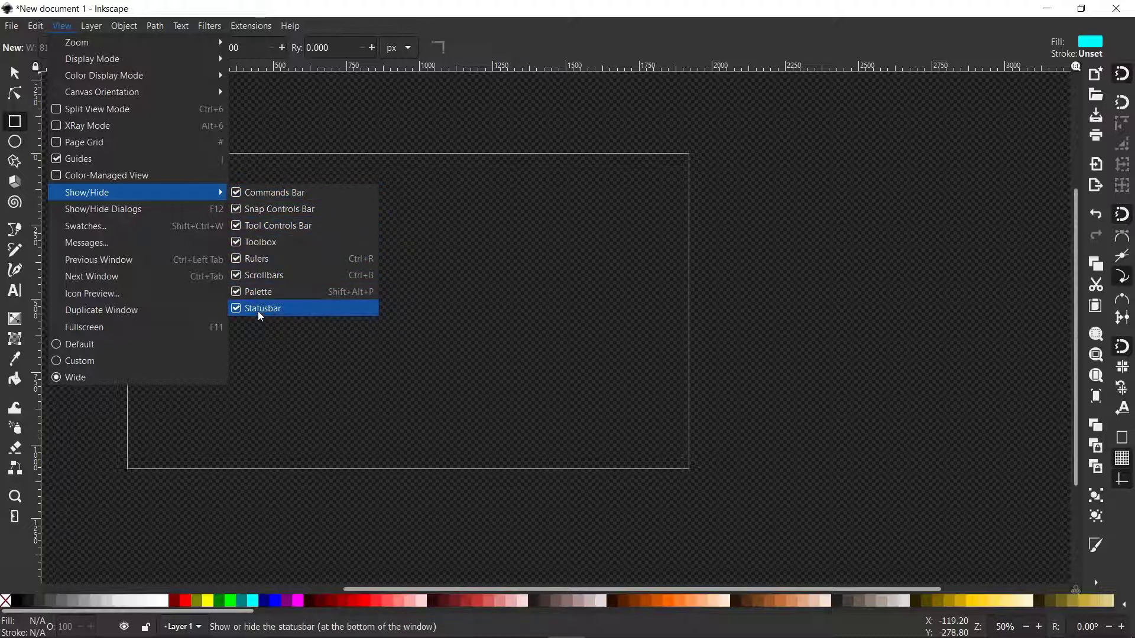
left_click(238, 195)
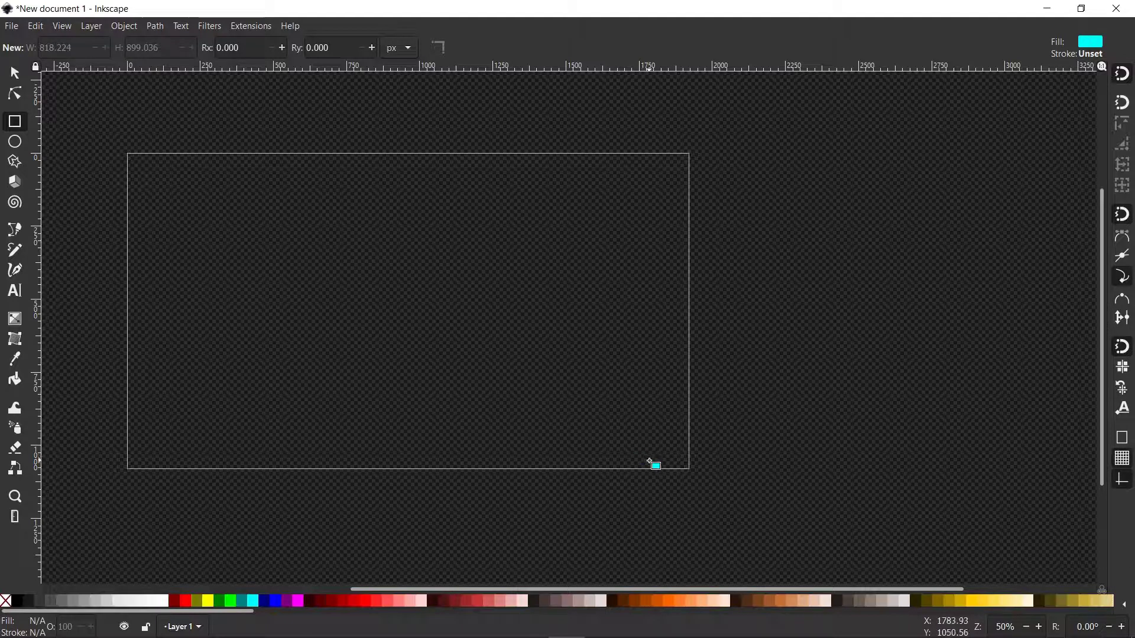
Step: Hide the color palette from the interface and show it again
left_click(61, 26)
mouse_move(116, 193)
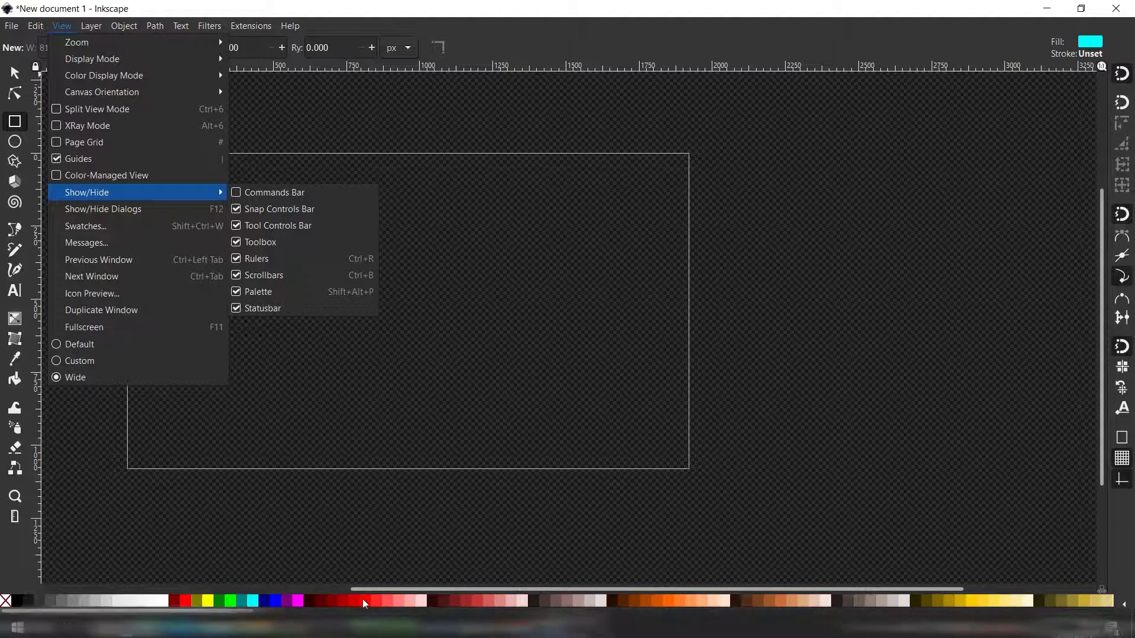
left_click(237, 296)
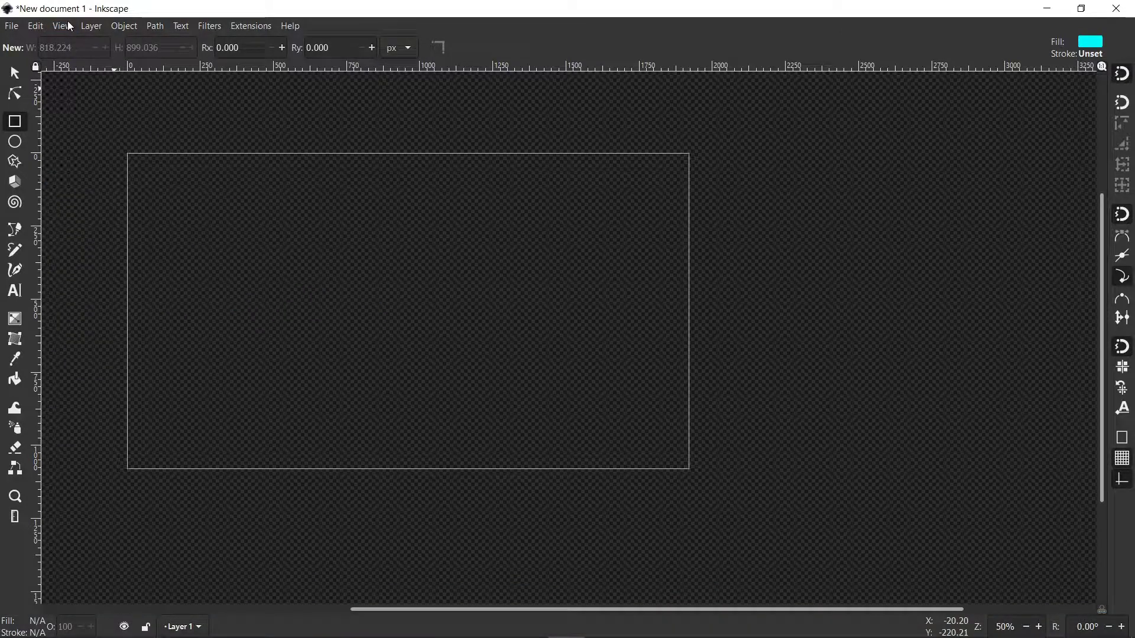
left_click_drag(1102, 237, 1092, 150)
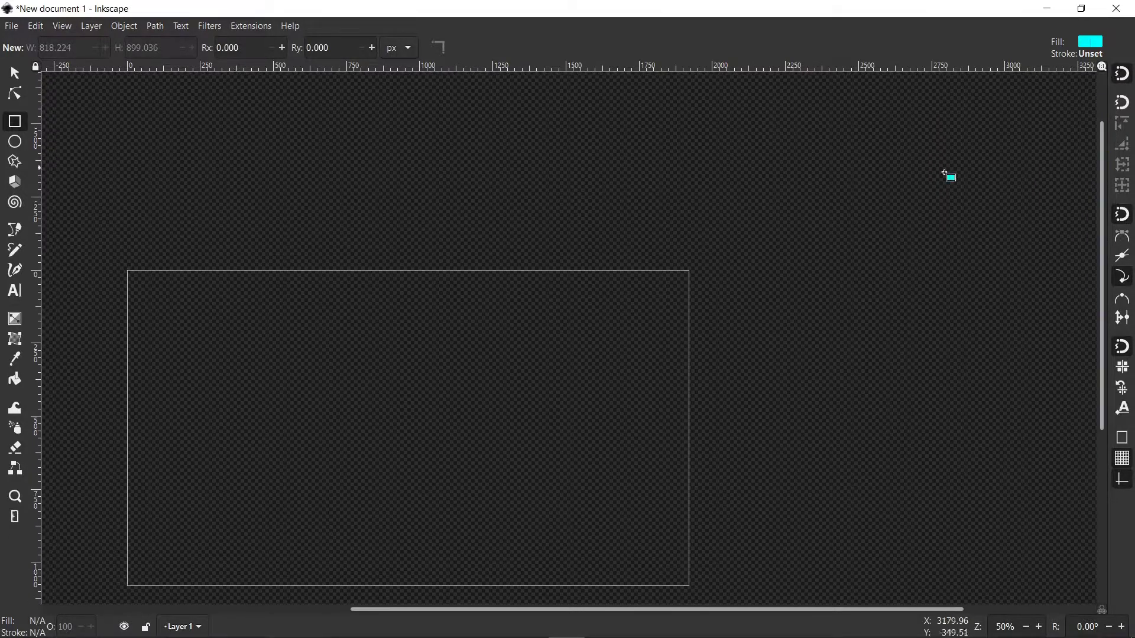
left_click(61, 27)
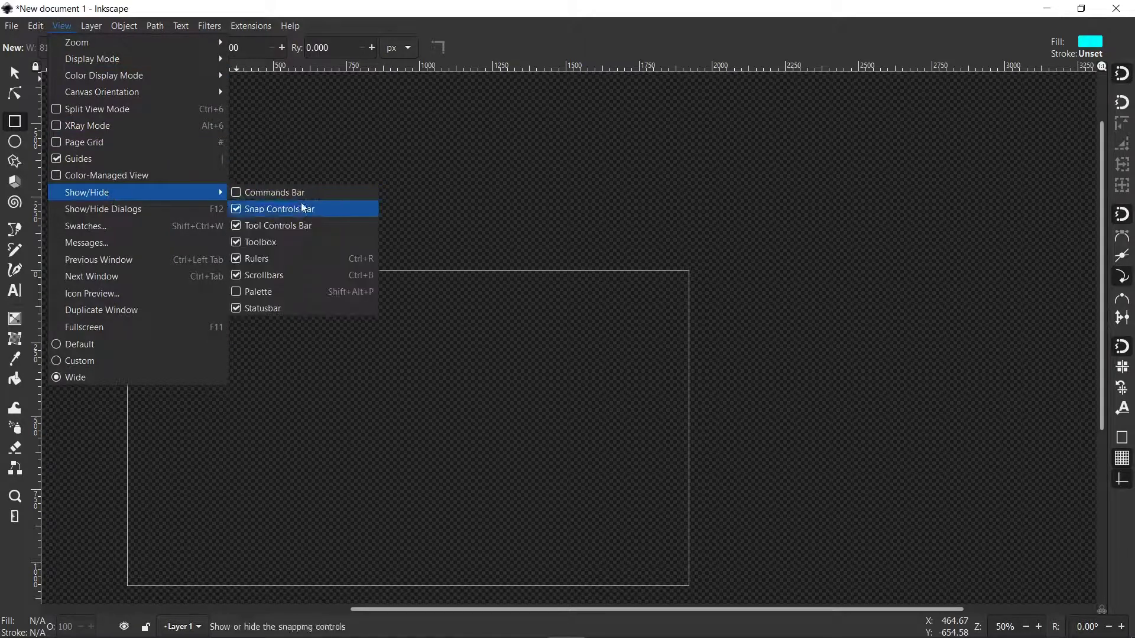
left_click(242, 292)
left_click_drag(323, 350, 446, 240)
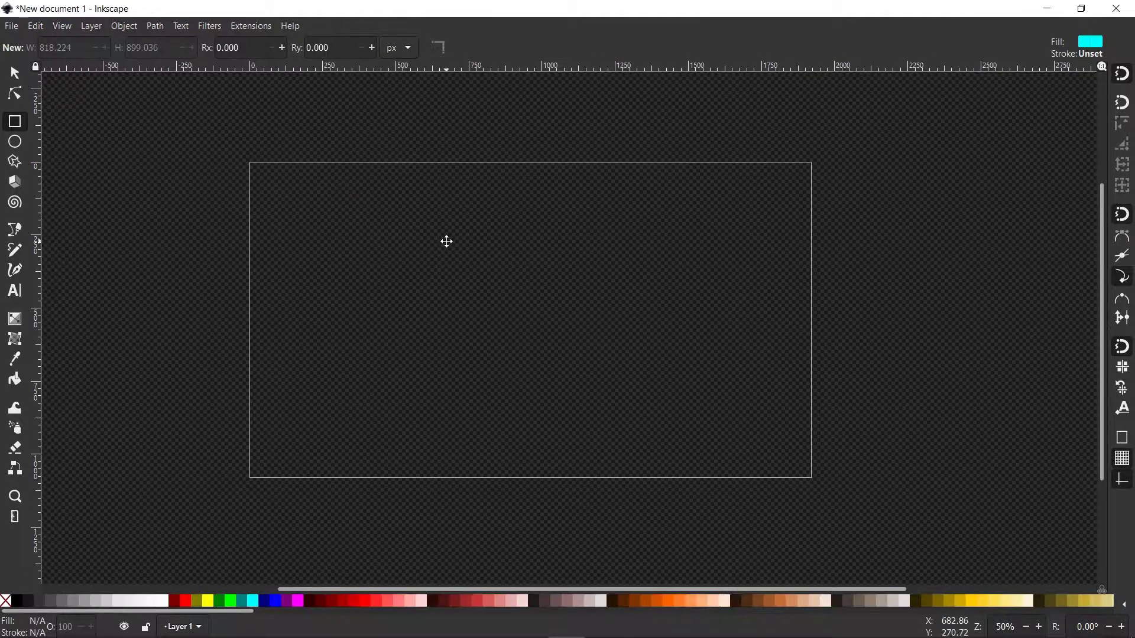
Step: Place two horizontal and two vertical guides across the page from the rulers
left_click(62, 26)
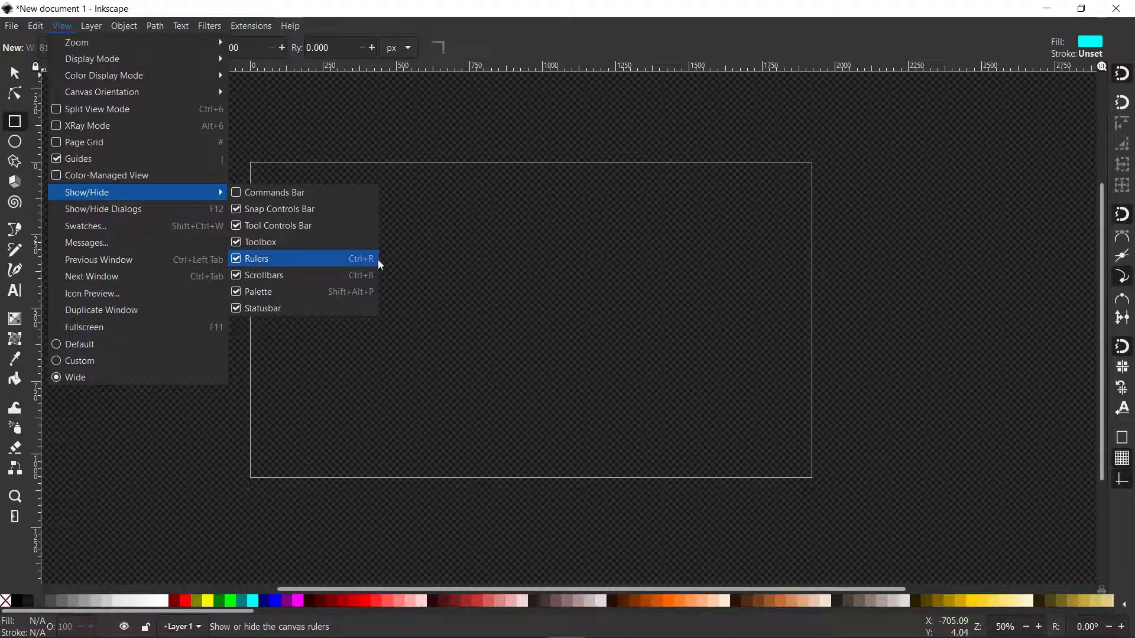
left_click(381, 187)
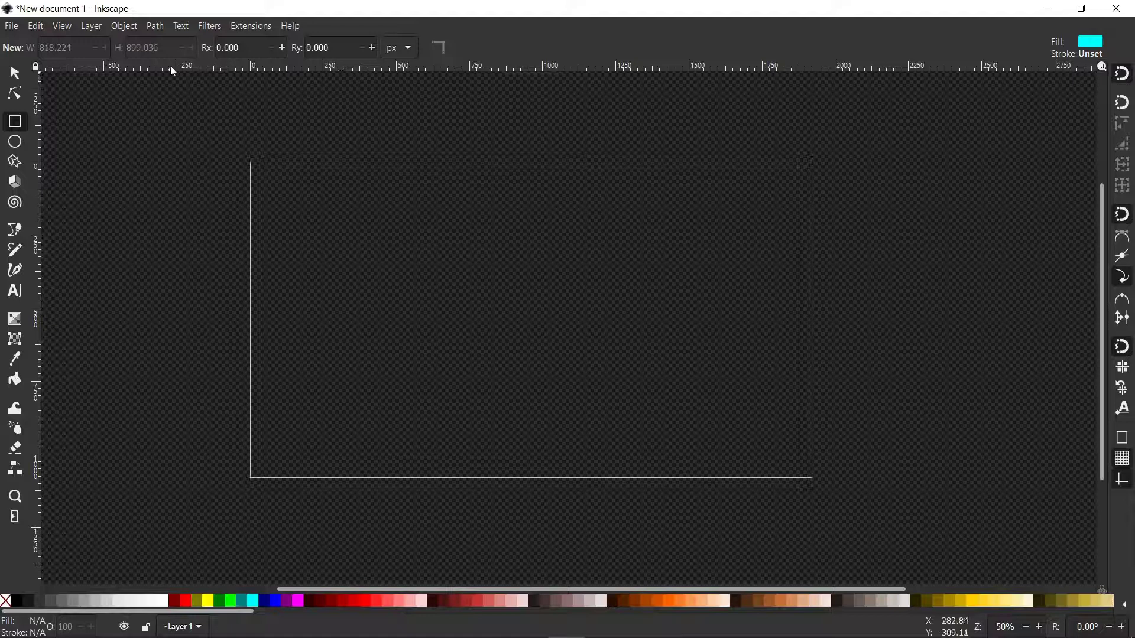
left_click_drag(253, 173, 254, 214)
left_click_drag(40, 103, 352, 214)
left_click_drag(40, 153, 496, 246)
left_click_drag(445, 328, 447, 348)
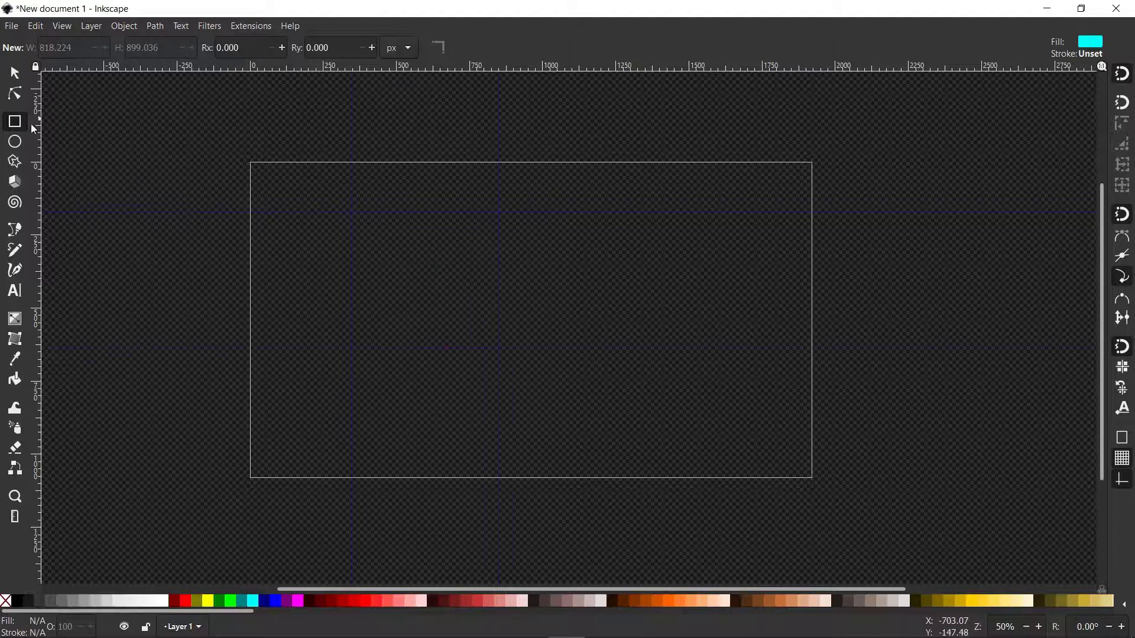
Step: Draw a rectangle about 317 by 259 px from a guide intersection and, with page border snapping on, one about 686 by 570 px from the page's upper right corner
left_click_drag(353, 214, 444, 288)
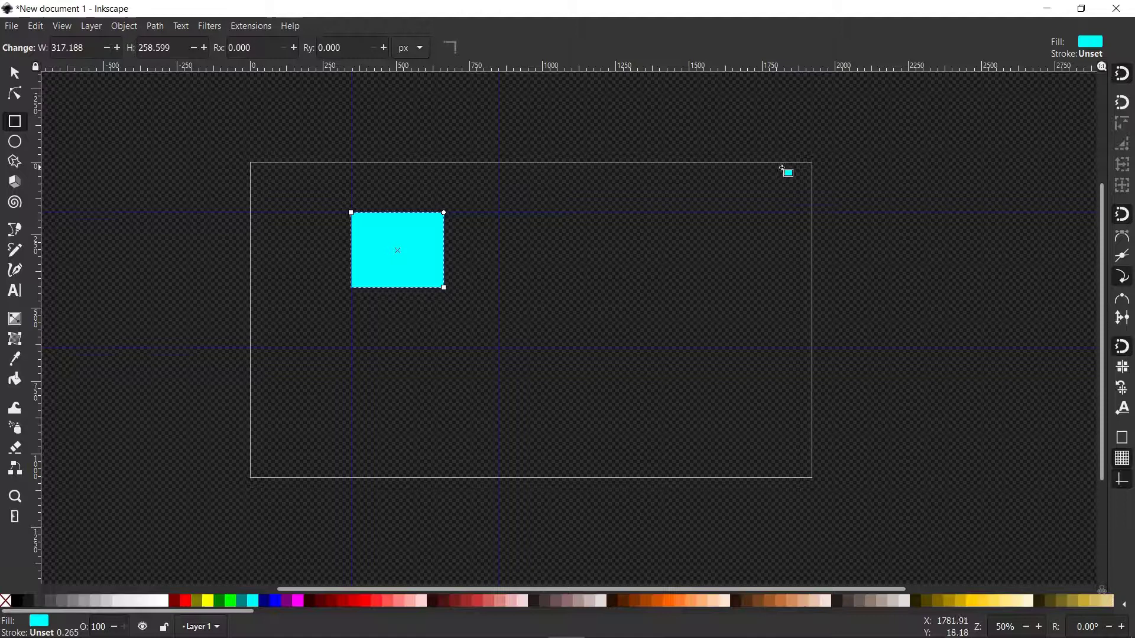
left_click(1121, 441)
mouse_move(812, 162)
left_mouse_down()
mouse_move(735, 249)
mouse_move(611, 328)
left_mouse_up()
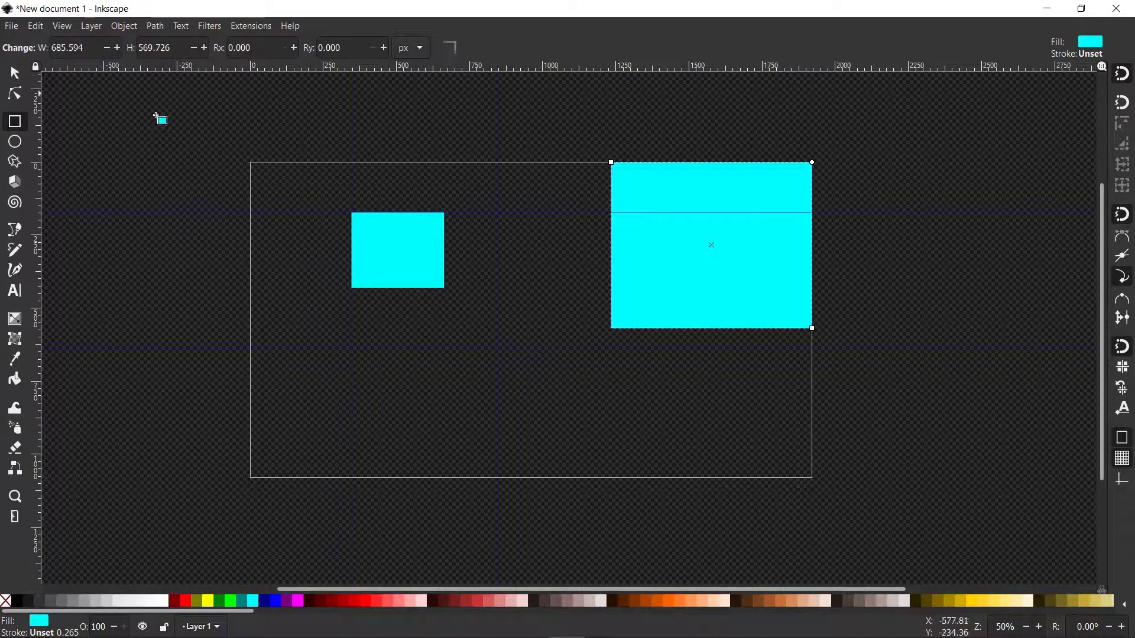
Step: Draw a third rectangle about 2261 px wide across the page's upper part, and delete all three rectangles
left_click_drag(253, 121, 914, 303)
left_click(15, 72)
left_click_drag(147, 116, 816, 446)
key("Delete")
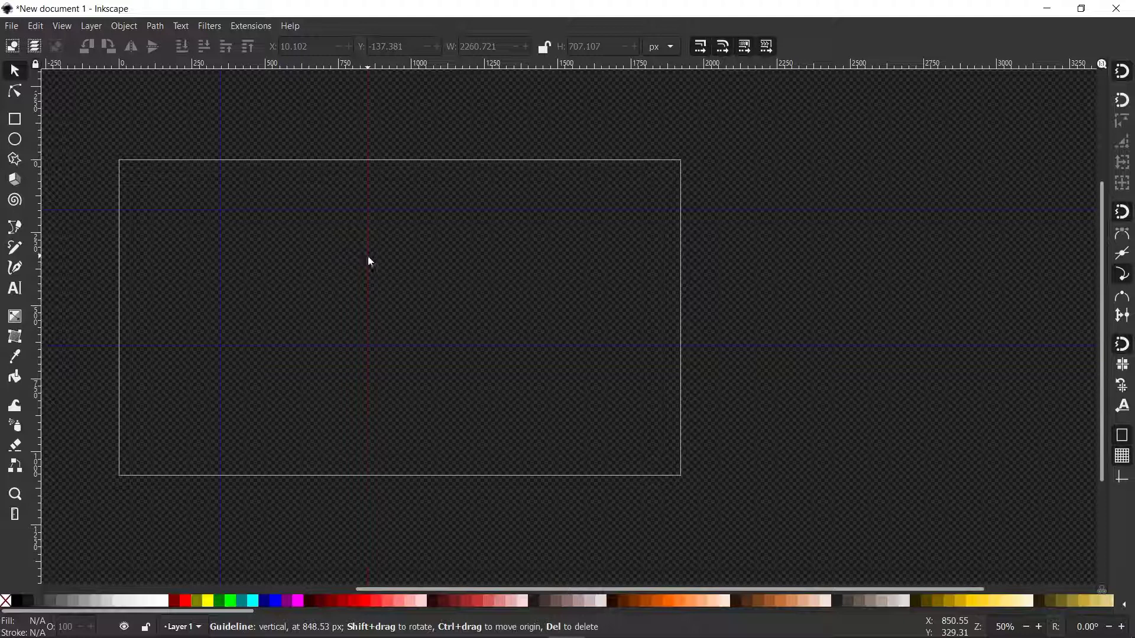
Step: Delete the vertical guide at 848.53 px and add a diagonal guide and another horizontal guide across the page
key("Delete")
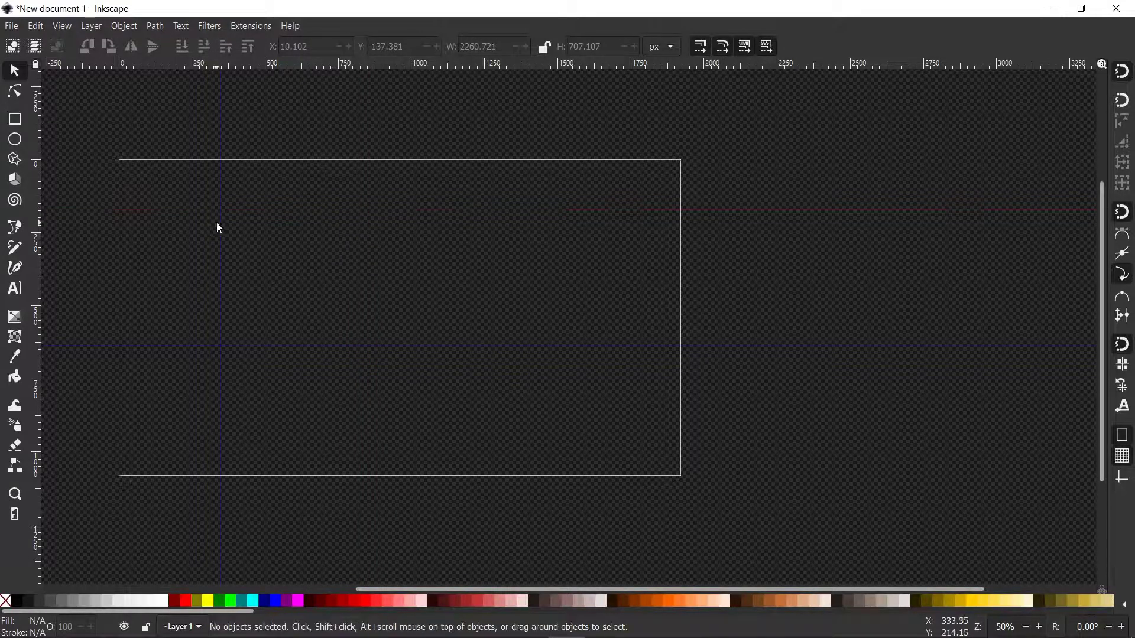
key("ctrl+z")
left_click_drag(310, 228, 298, 222)
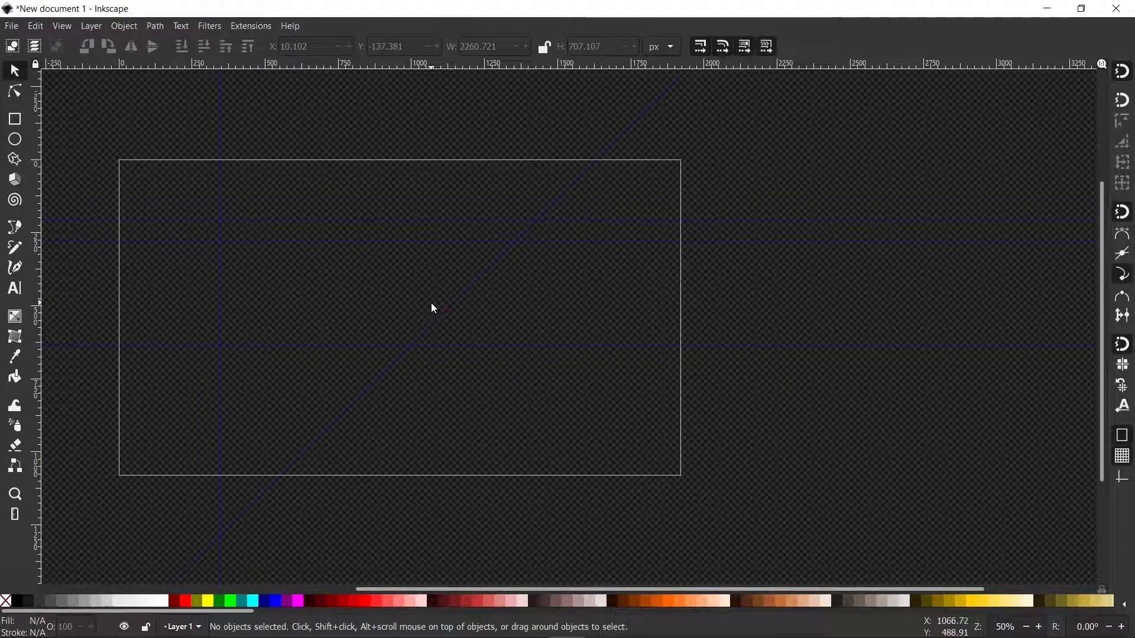
Step: Toggle guide visibility off and on in the document properties, delete all guides, and create guides around the page
key("ctrl+shift+d")
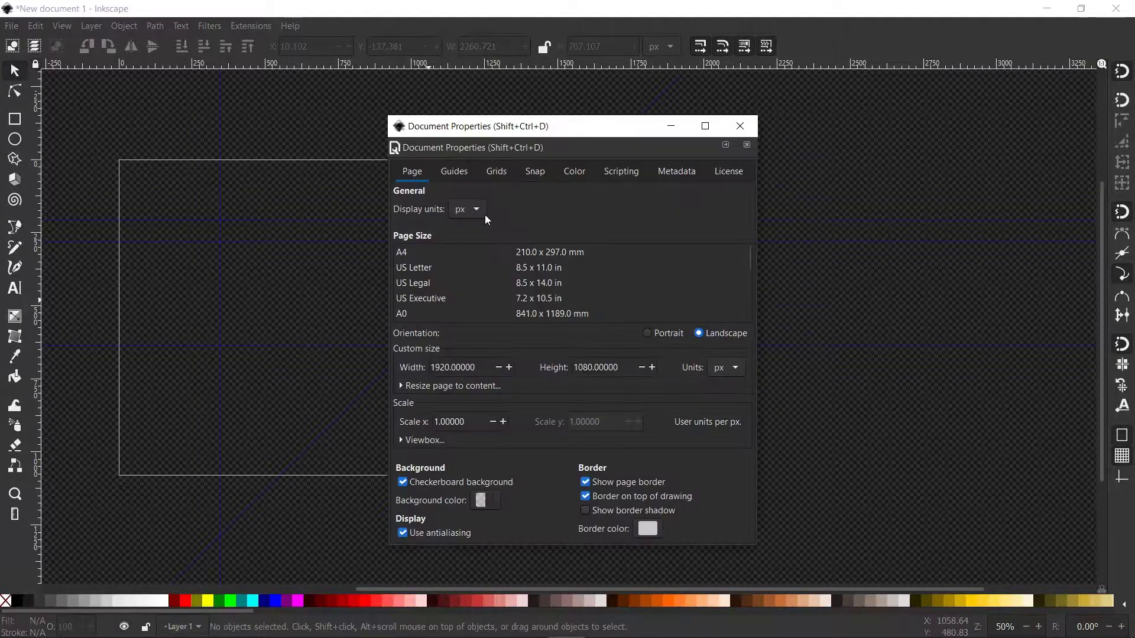
left_click_drag(535, 156, 672, 137)
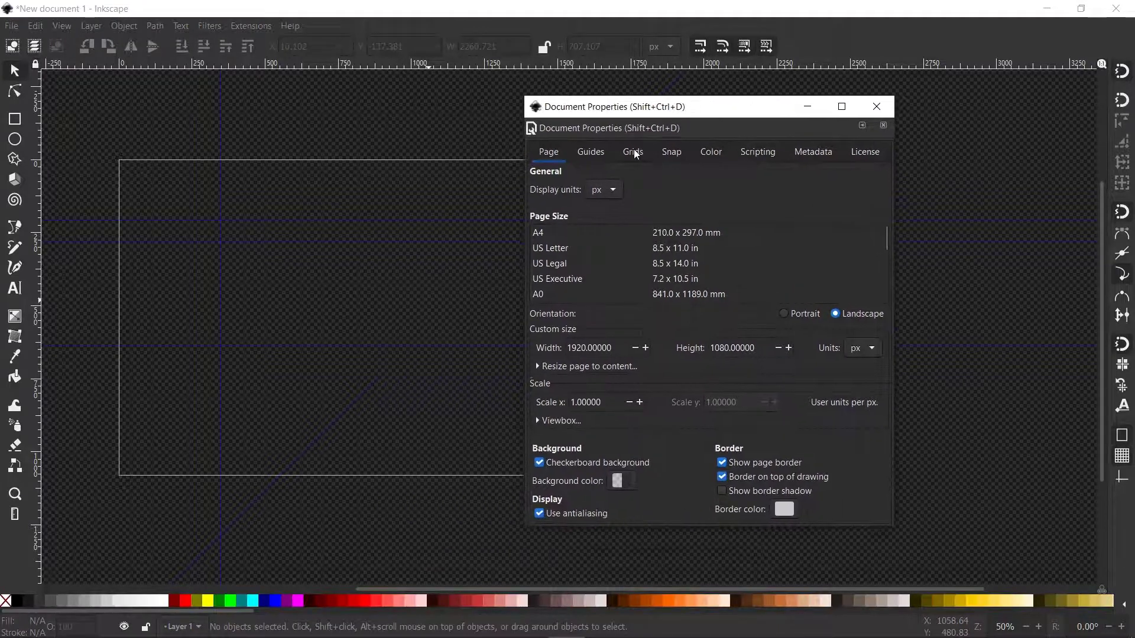
left_click(592, 152)
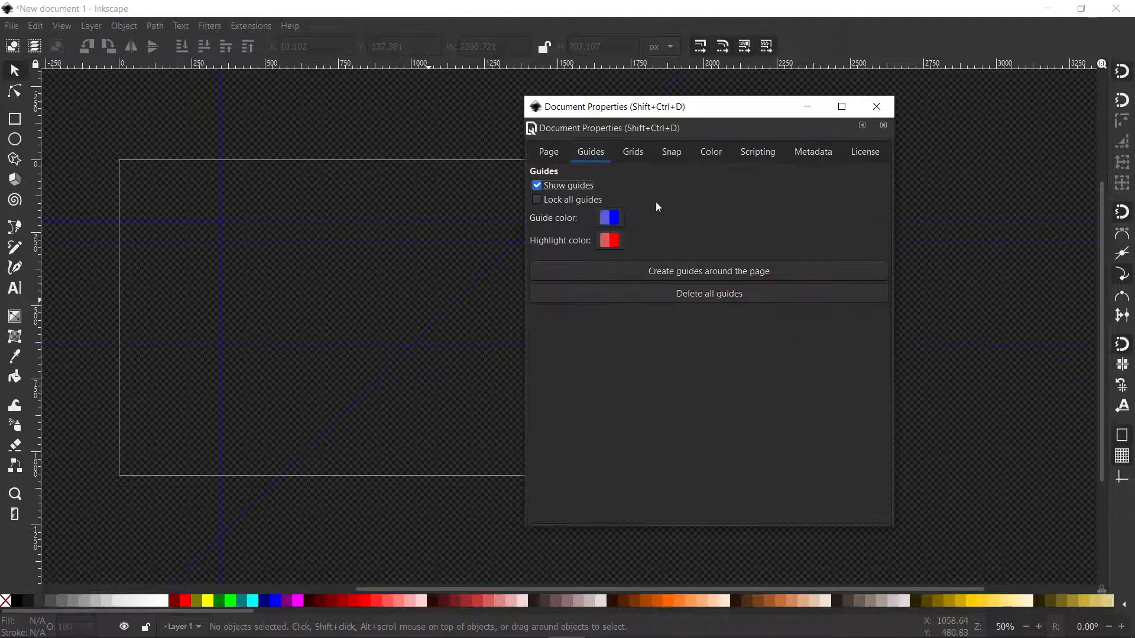
left_click(542, 190)
left_click(543, 190)
left_click(721, 299)
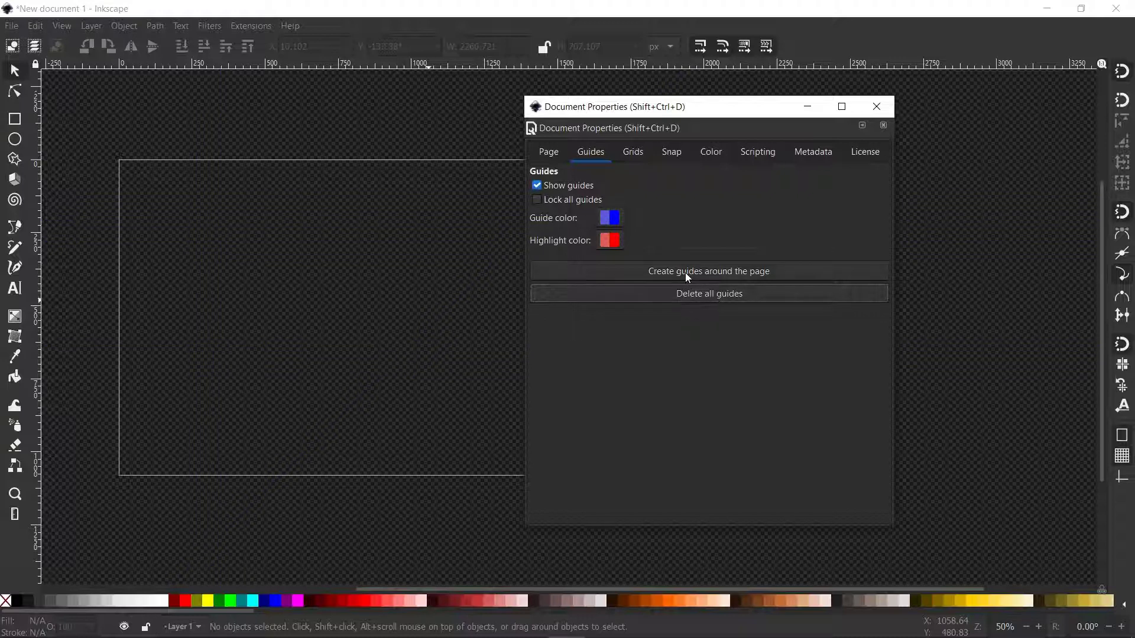
left_click(703, 278)
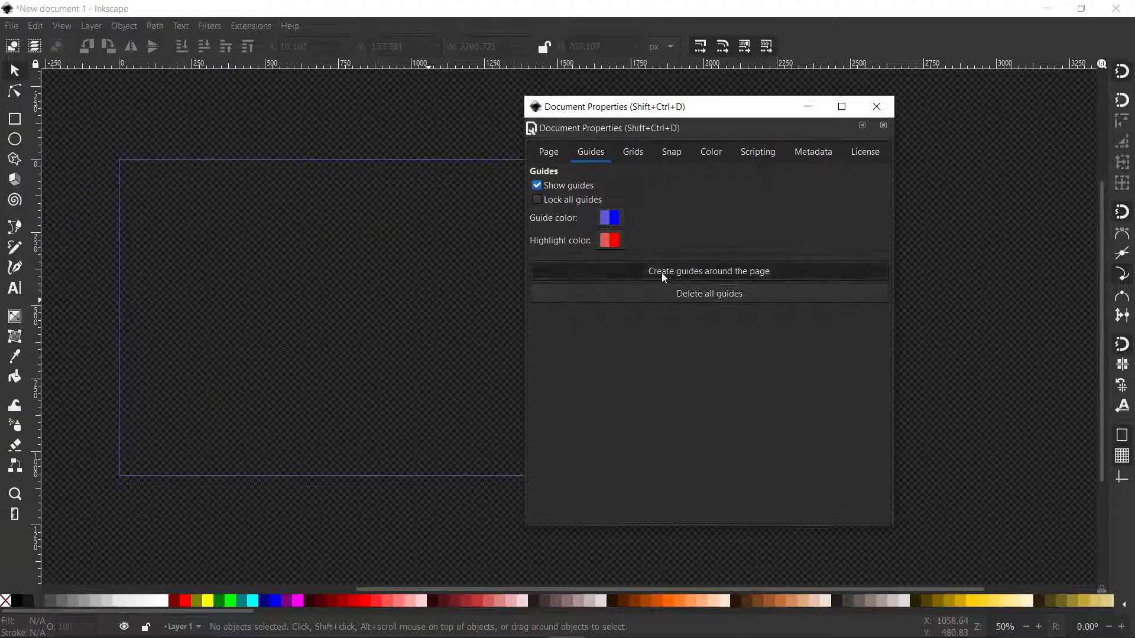
scroll(266, 245, "down", 3)
scroll(184, 236, "up", 2)
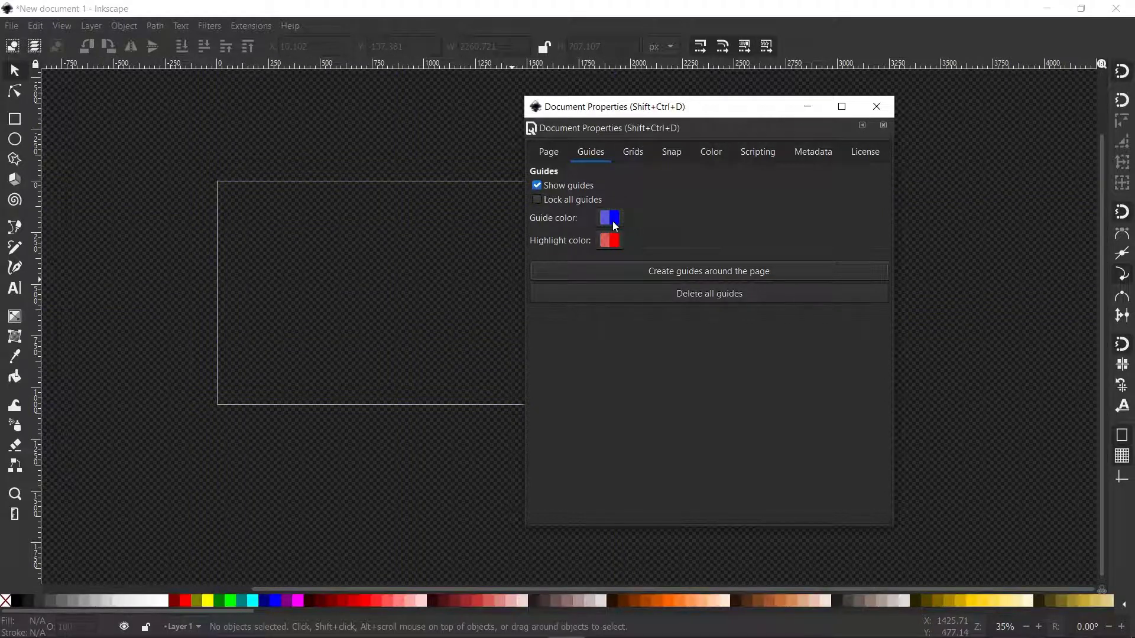
Step: Place a horizontal guide across the page at about 517 px and set the guide color to RGBA 0075ff7f
left_click_drag(226, 66, 280, 286)
scroll(292, 301, "up", 1)
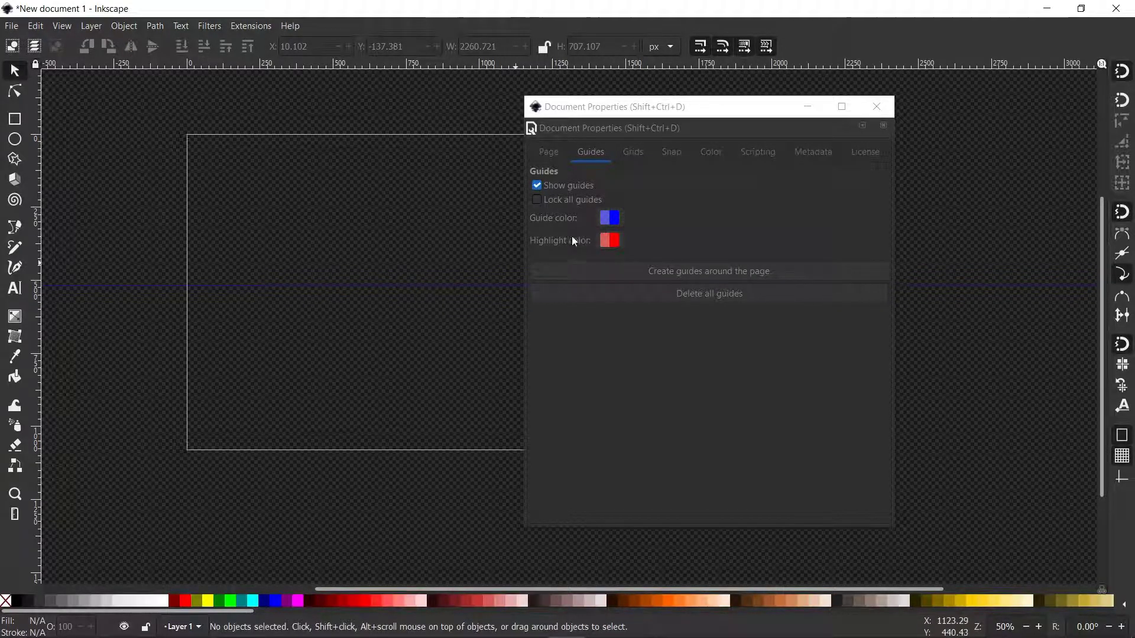
left_click(612, 219)
left_click(552, 329)
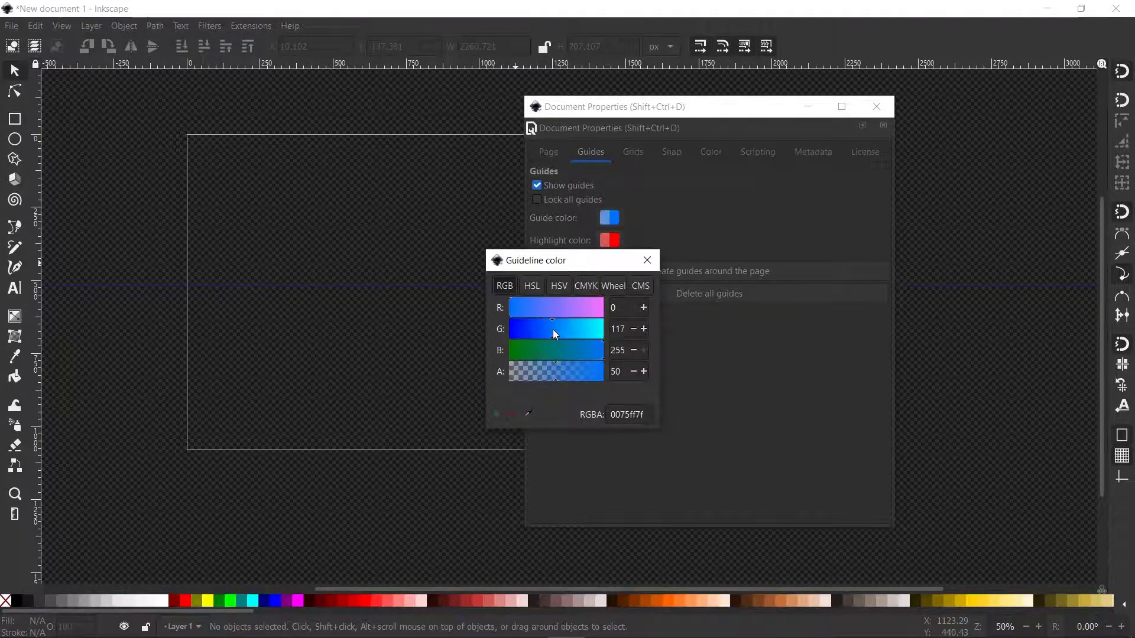
left_click(645, 261)
Step: Set the guide highlight color to RGBA ff00887f
left_click(609, 240)
left_click(556, 353)
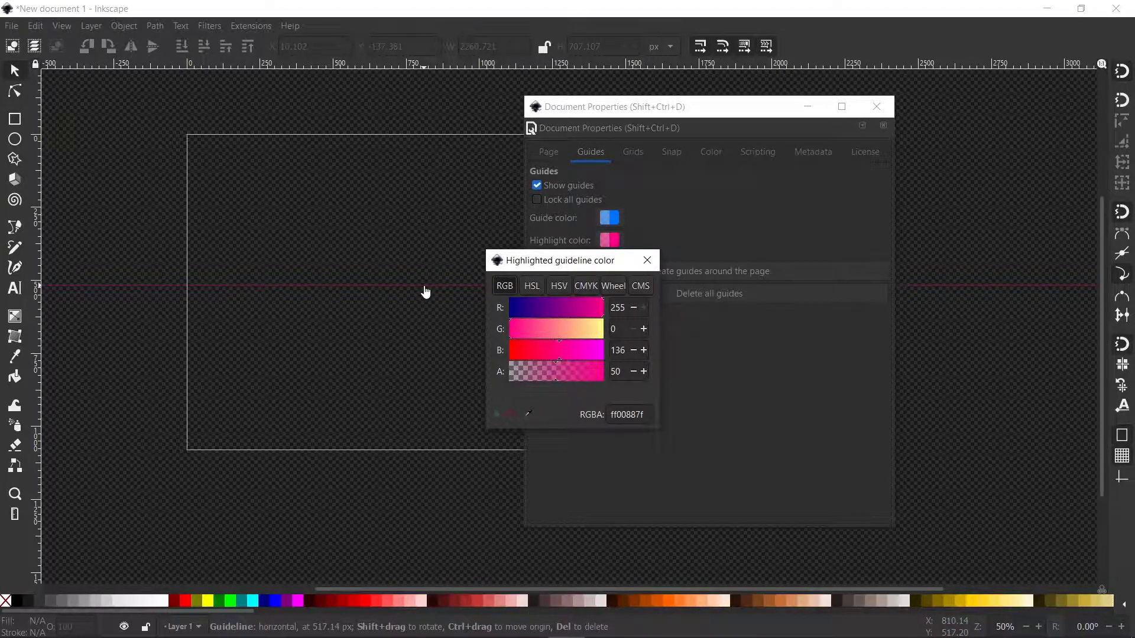
left_click(647, 260)
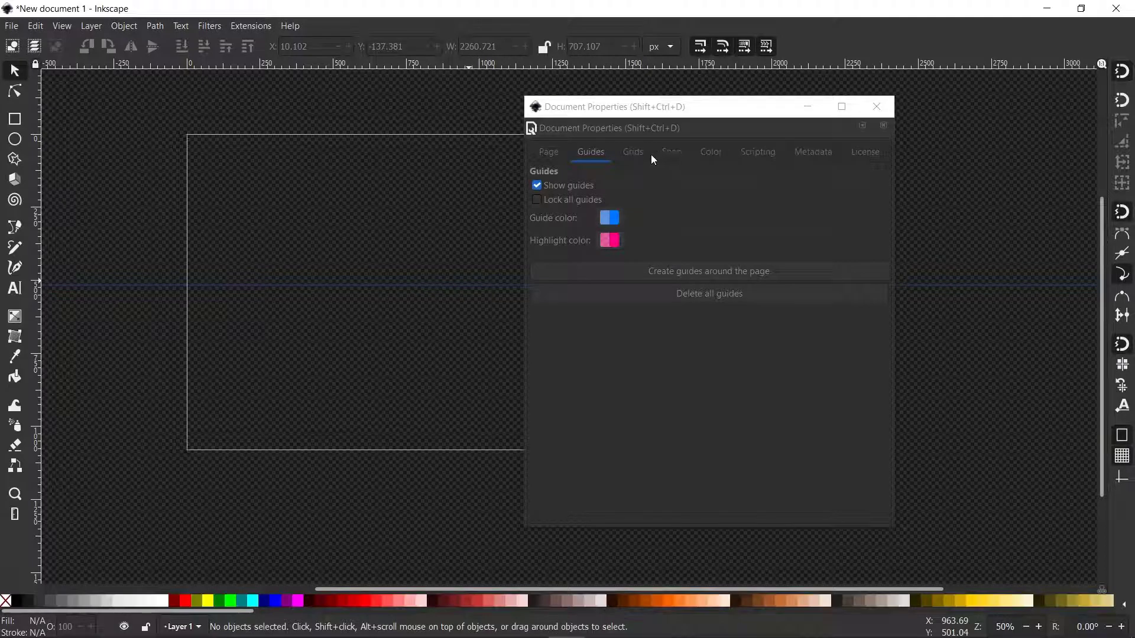
Step: Bring up the document's grid settings and show the rectangular page grid on the canvas
left_click(633, 154)
left_click_drag(682, 110, 803, 129)
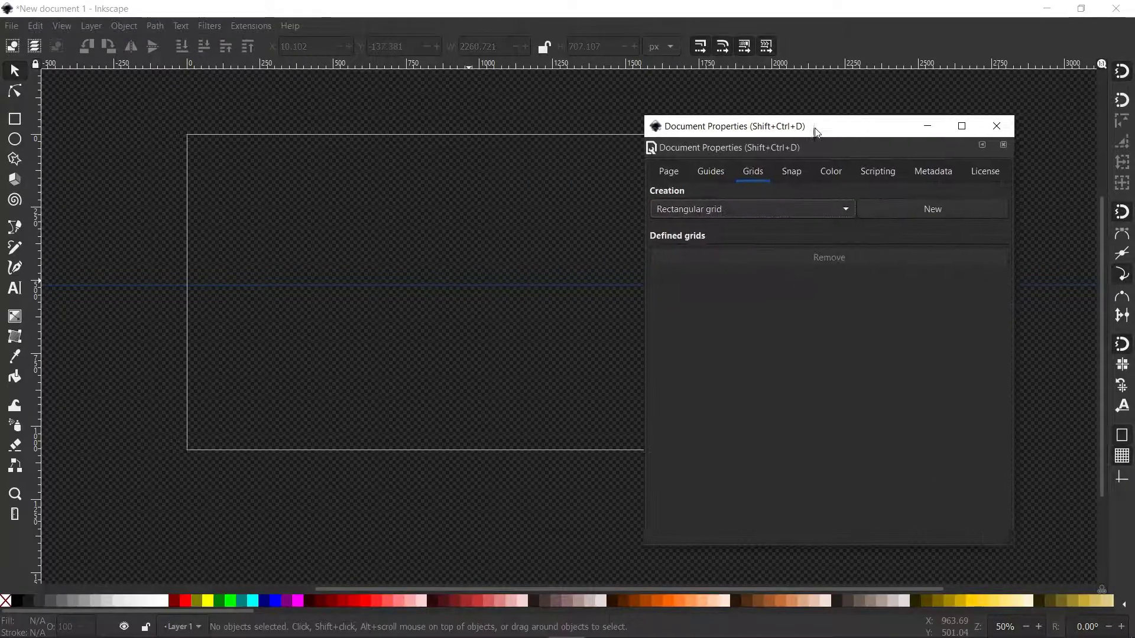
left_click(36, 27)
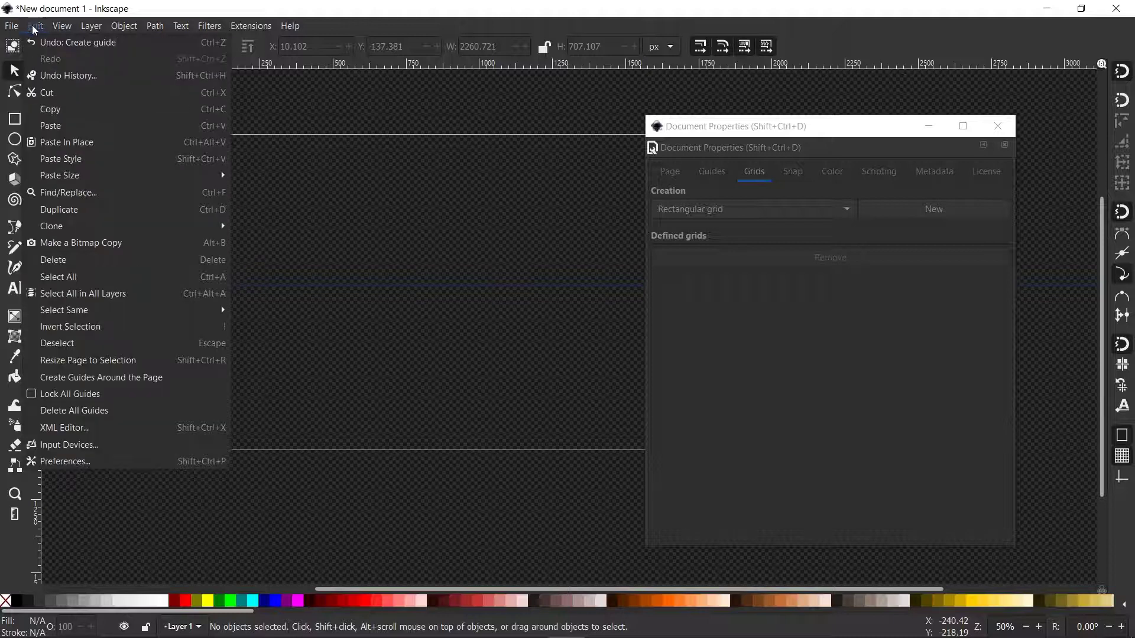
left_click(36, 26)
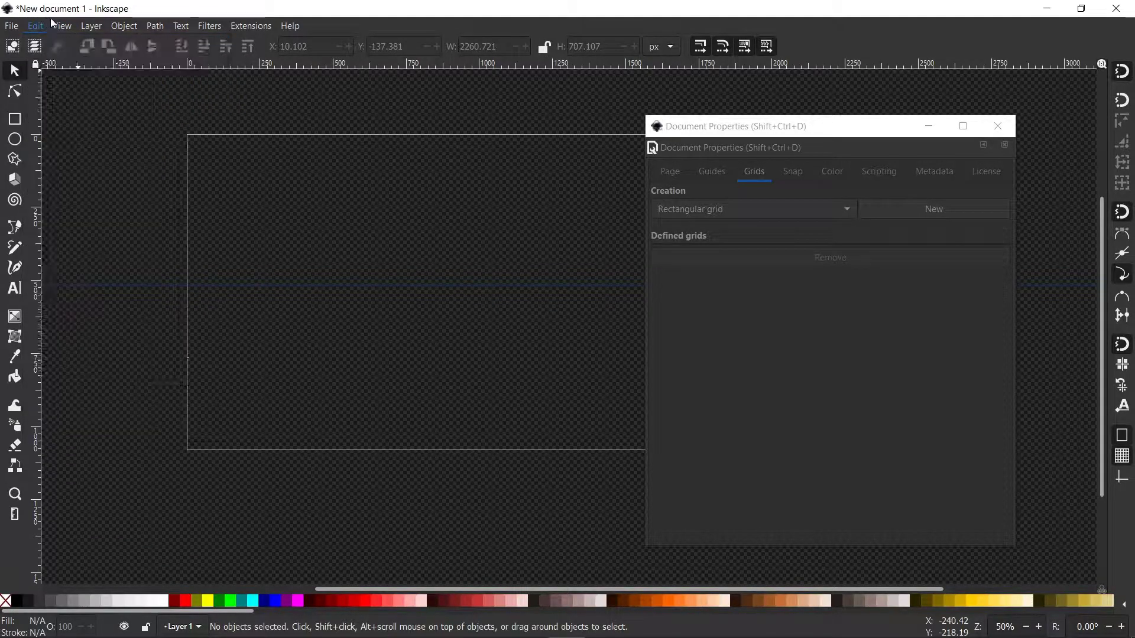
left_click(62, 27)
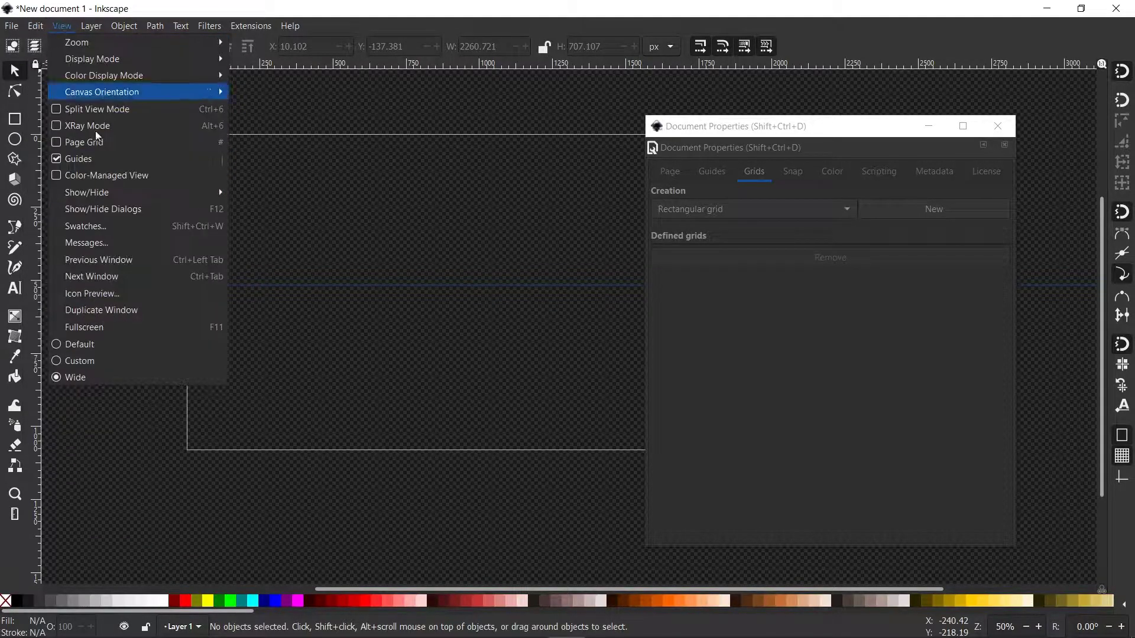
left_click(55, 143)
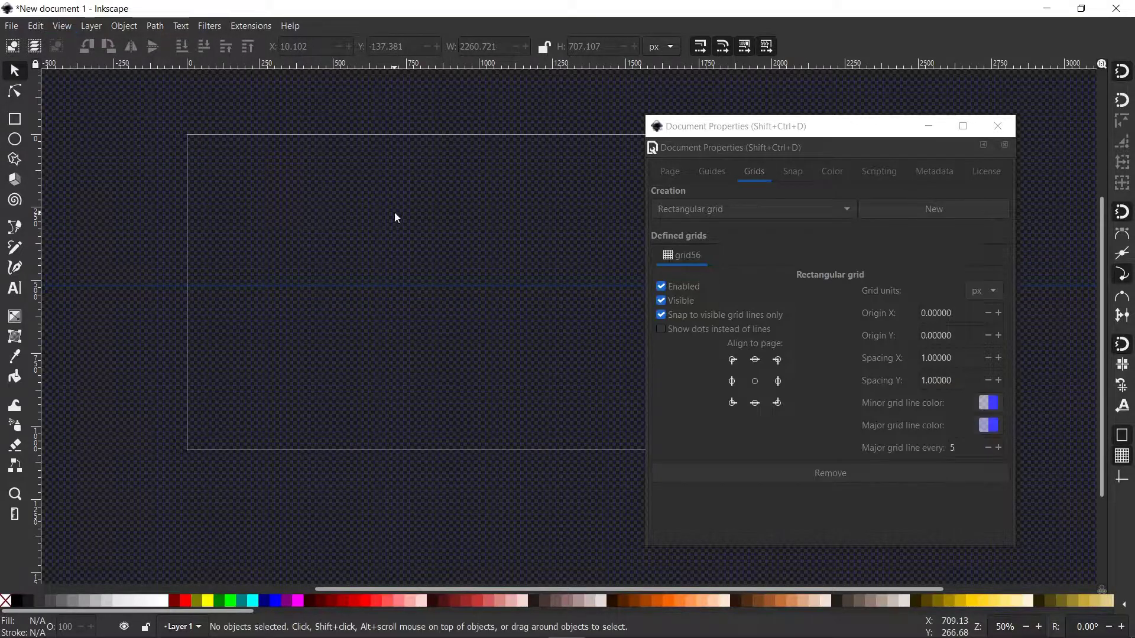
Step: Set the grid's X and Y spacing to 10 px with a major grid line every 10 lines
left_click(957, 447)
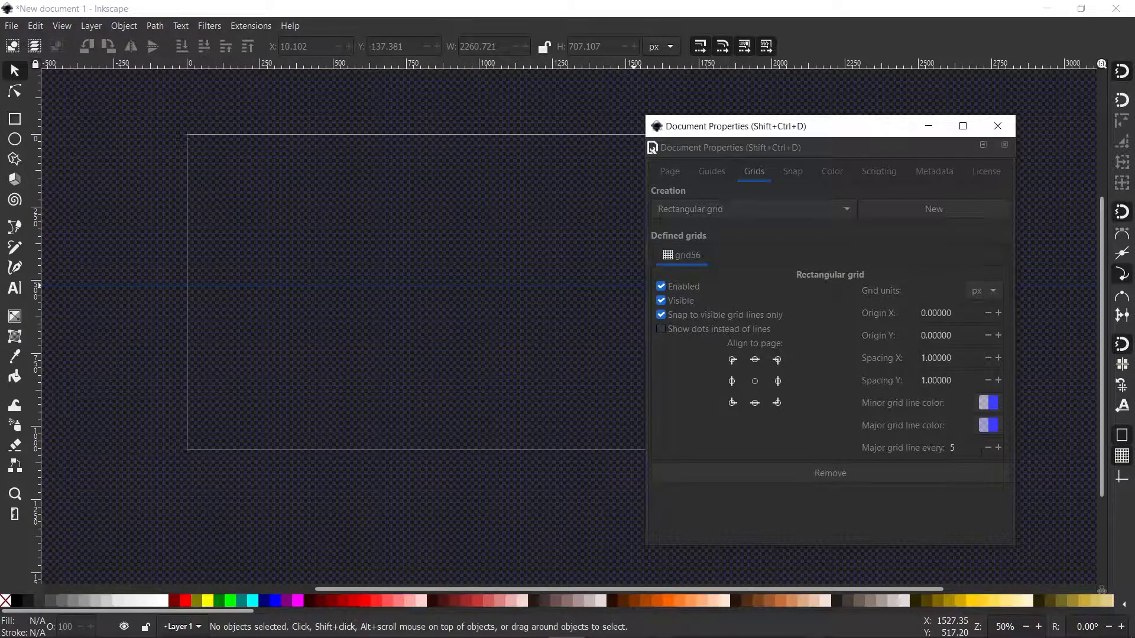
left_click_drag(952, 358, 898, 383)
type("10")
key("Return")
type("10")
key("Return")
left_click_drag(362, 246, 110, 276)
scroll(385, 172, "up", 1, "ctrl")
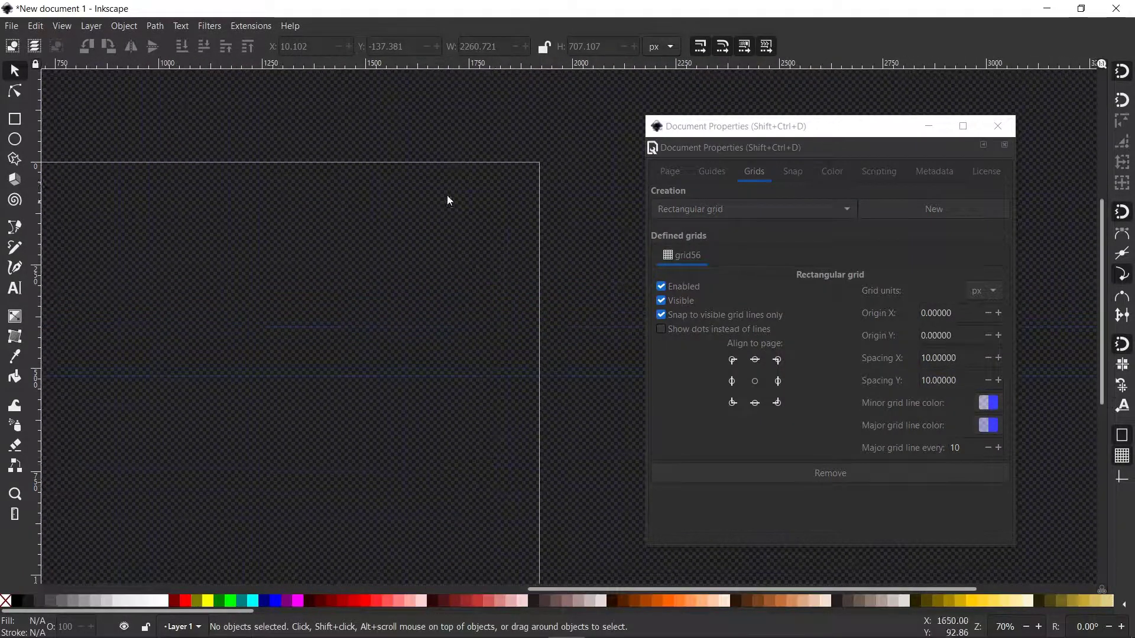
scroll(345, 293, "down", 2, "ctrl")
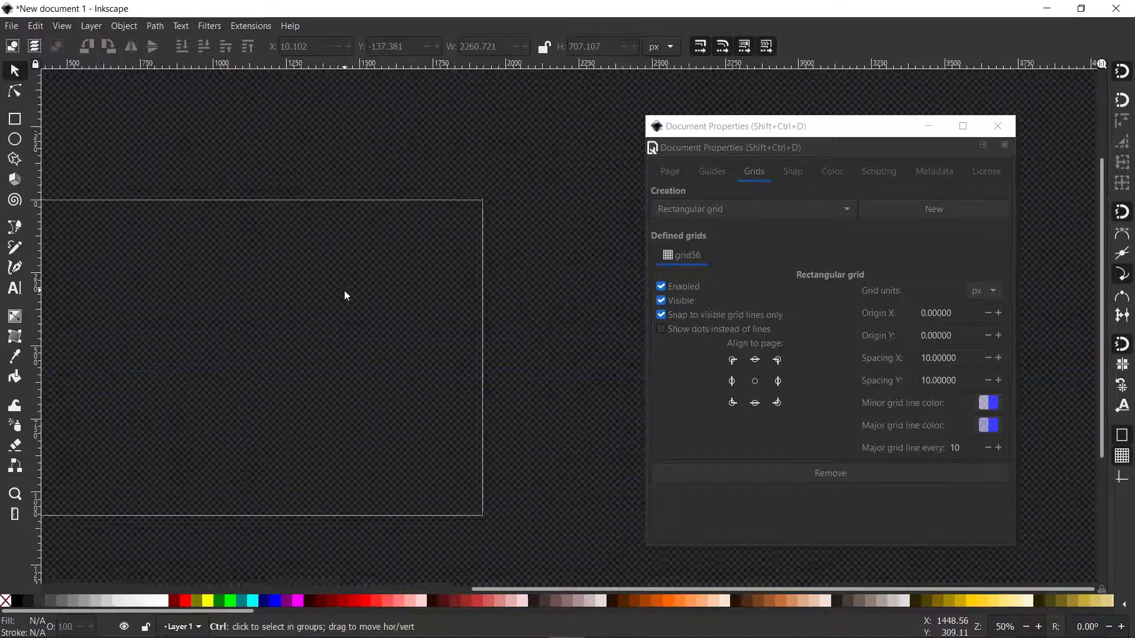
Step: Toggle the grid's visible and enabled options off and on, and align its origin to the page center
left_click_drag(306, 324, 587, 296)
scroll(455, 266, "up", 1, "ctrl")
scroll(420, 290, "left", 3, "shift")
left_click(660, 301)
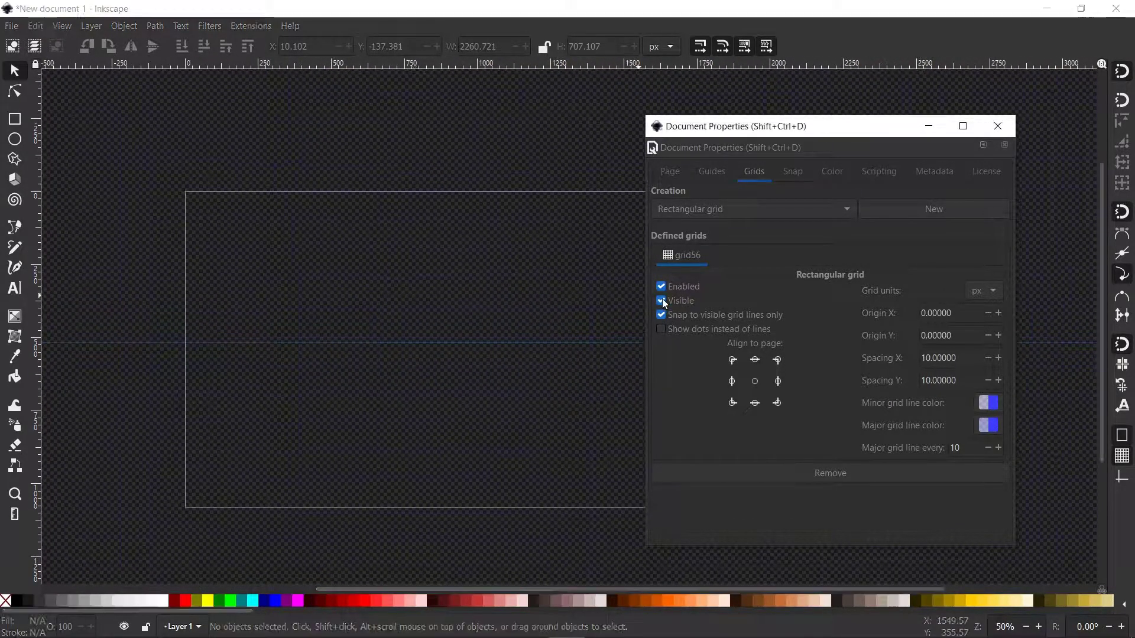
left_click(661, 288)
left_click(661, 288)
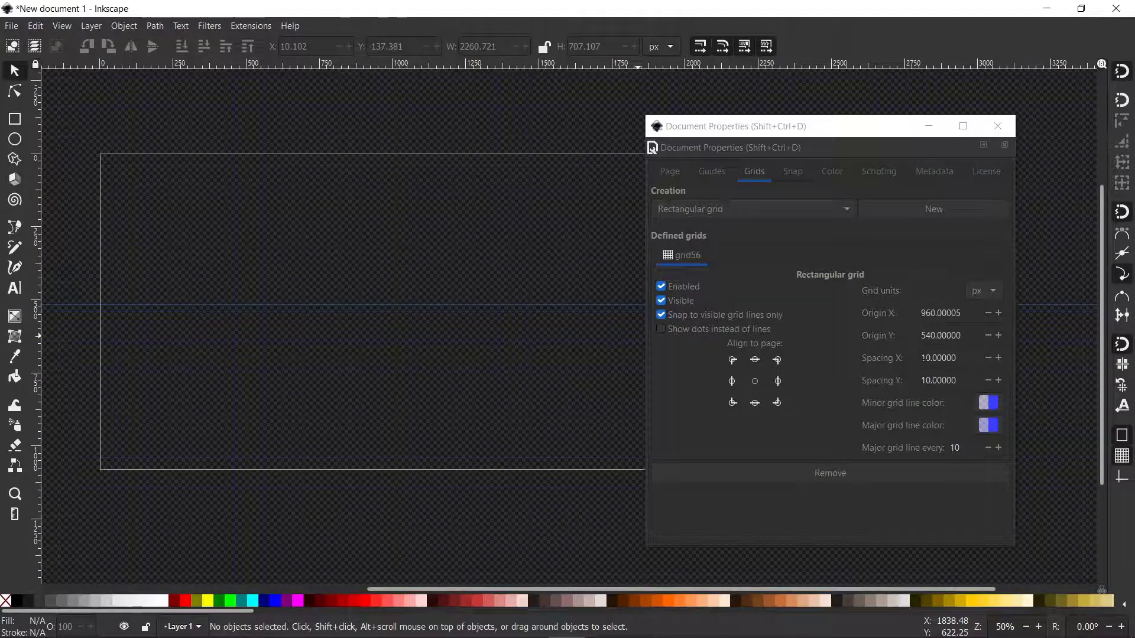
Step: Try green and magenta hues for the minor grid lines, and set their color to yellow, RGBA ffd63f20
left_click(990, 403)
left_click_drag(573, 309, 556, 309)
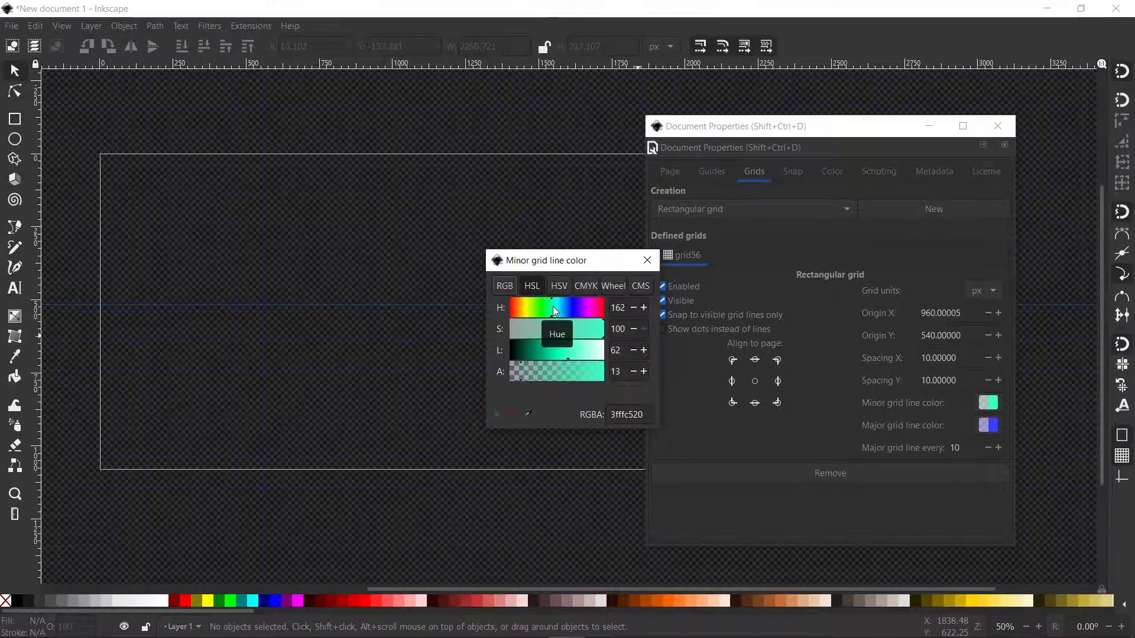
left_click_drag(553, 306, 587, 313)
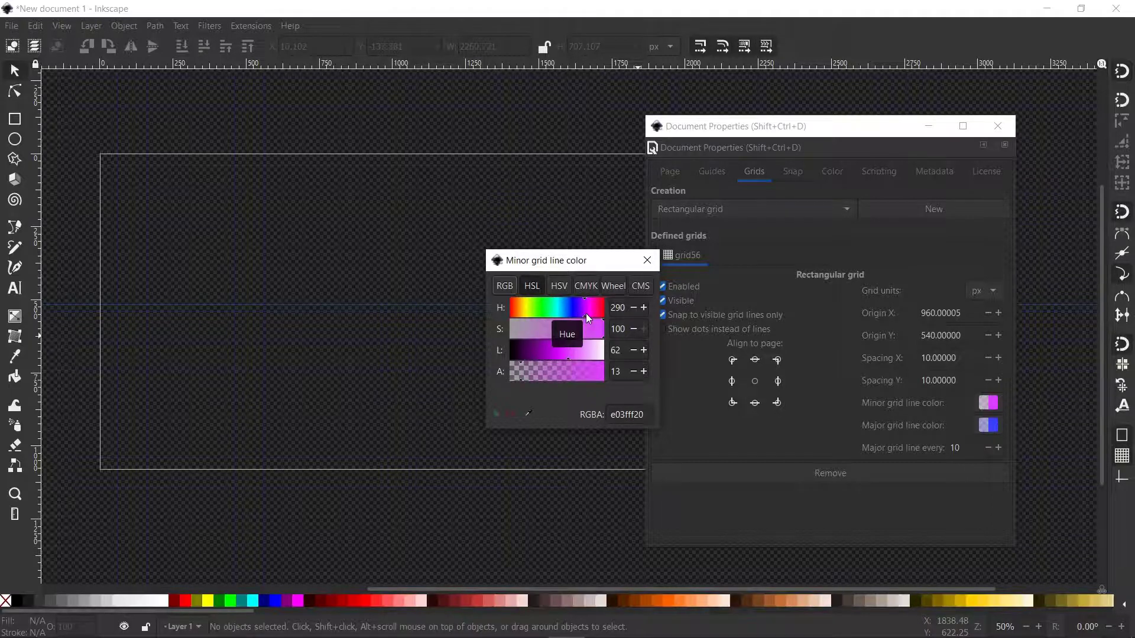
left_click_drag(586, 313, 523, 313)
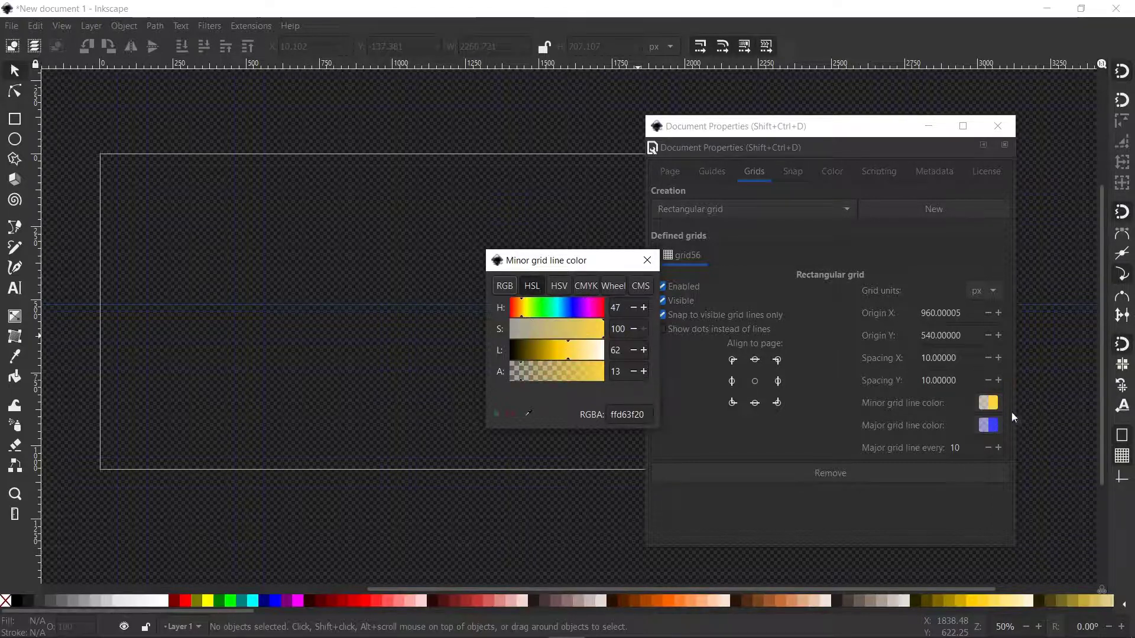
Step: Set the major grid line color to orange, RGBA ffa30040, and inspect the grid at several zoom levels
left_click(993, 430)
left_click_drag(524, 310, 520, 309)
left_click_drag(562, 345, 558, 348)
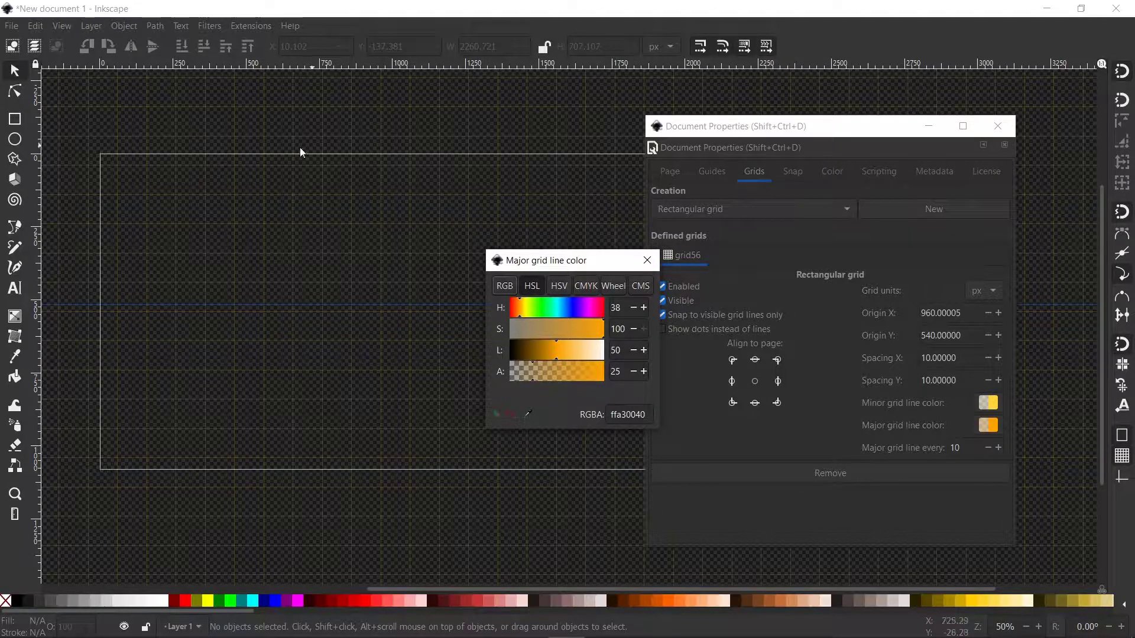
scroll(337, 269, "up", 2, "ctrl")
scroll(348, 280, "up", 1, "ctrl")
scroll(328, 240, "down", 1, "ctrl")
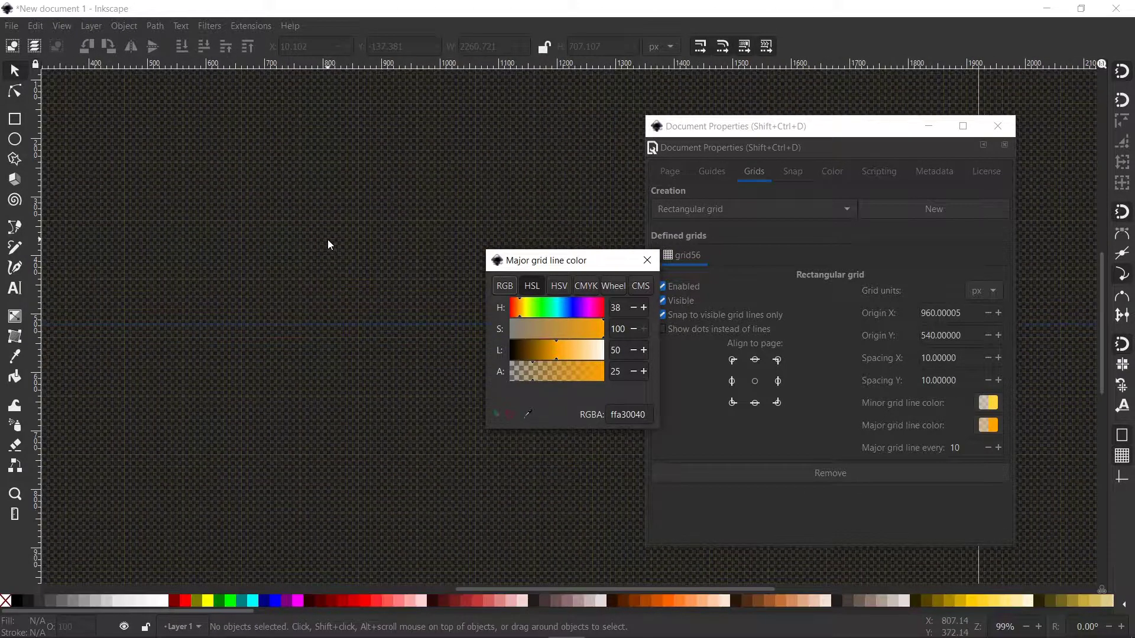
Step: Set the minor grid line color to light pink, RGBA ff93d420, with hue 324 and lightness 79
left_click(647, 262)
left_click_drag(594, 263, 534, 264)
left_click(591, 261)
left_click(934, 407)
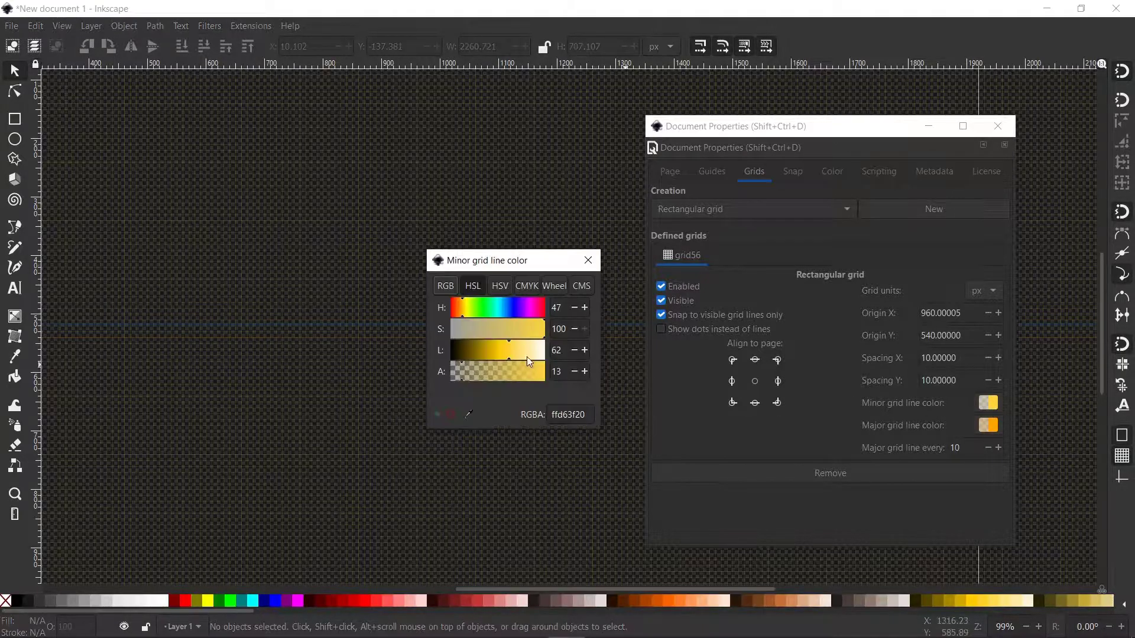
mouse_move(523, 349)
left_mouse_down()
mouse_move(535, 350)
mouse_move(511, 351)
left_mouse_up()
scroll(348, 233, "up", 2, "ctrl")
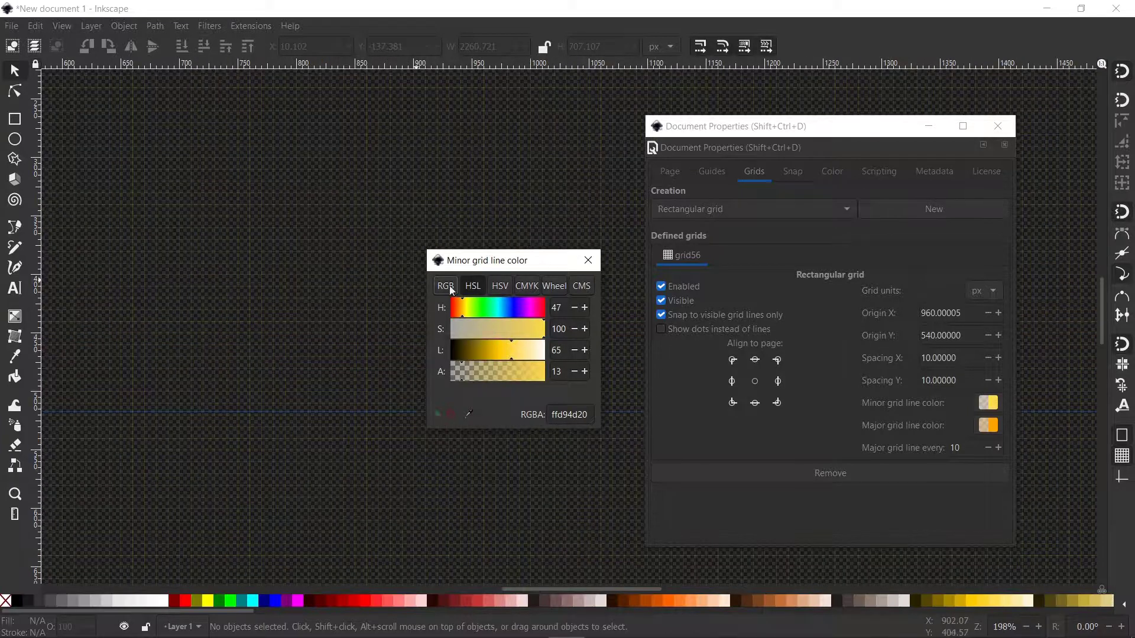
left_click_drag(509, 304, 536, 308)
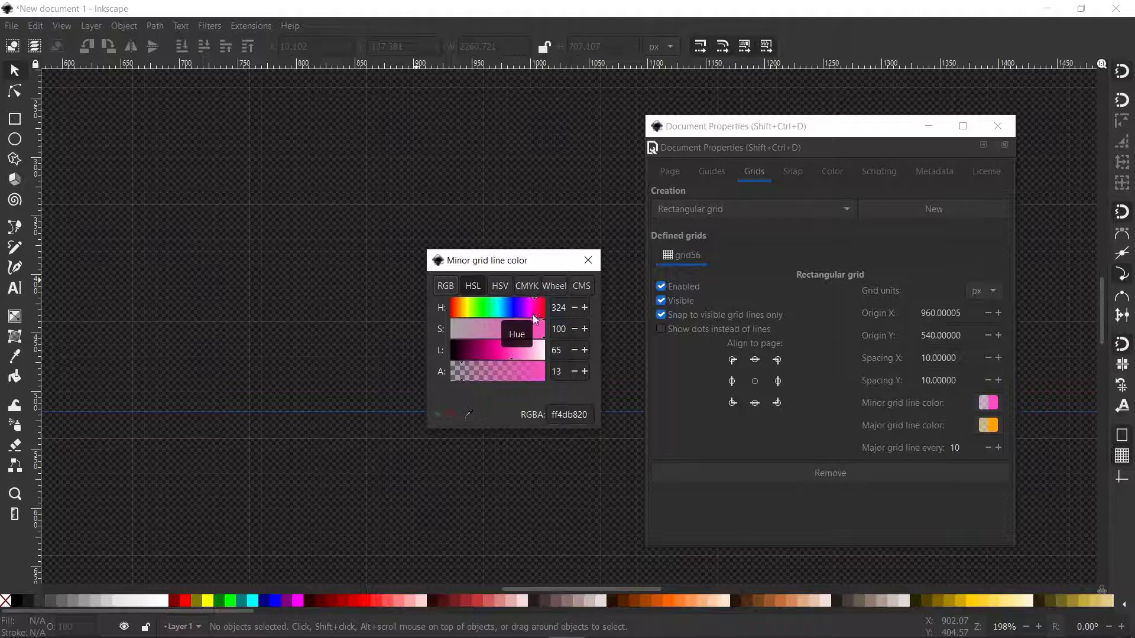
left_click_drag(523, 359, 527, 353)
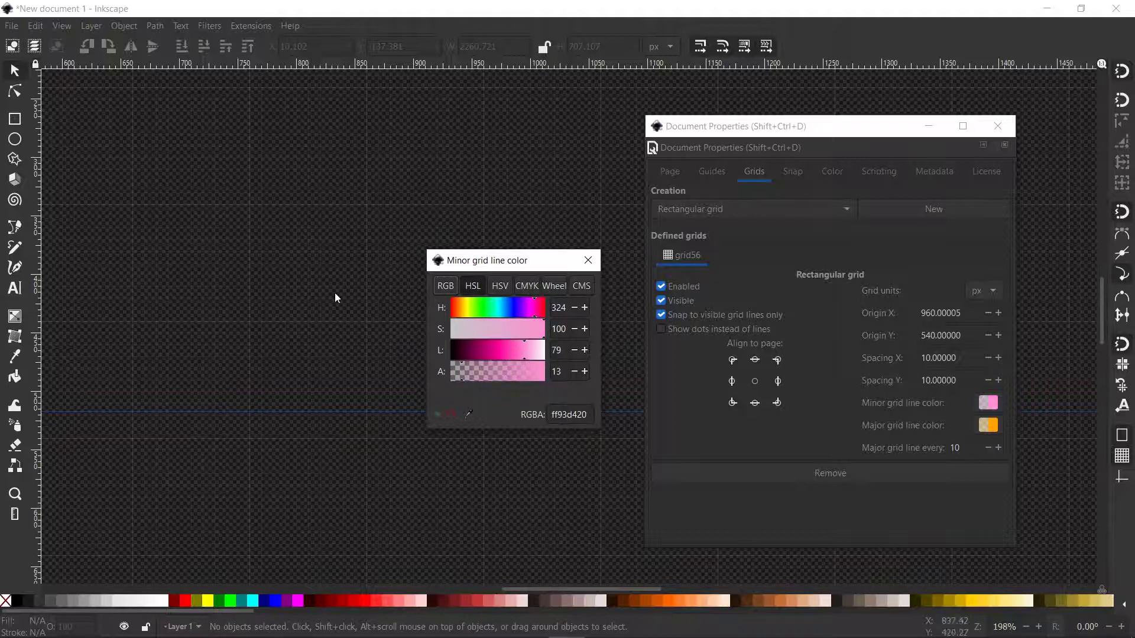
left_click(588, 260)
scroll(473, 320, "down", 4, "ctrl")
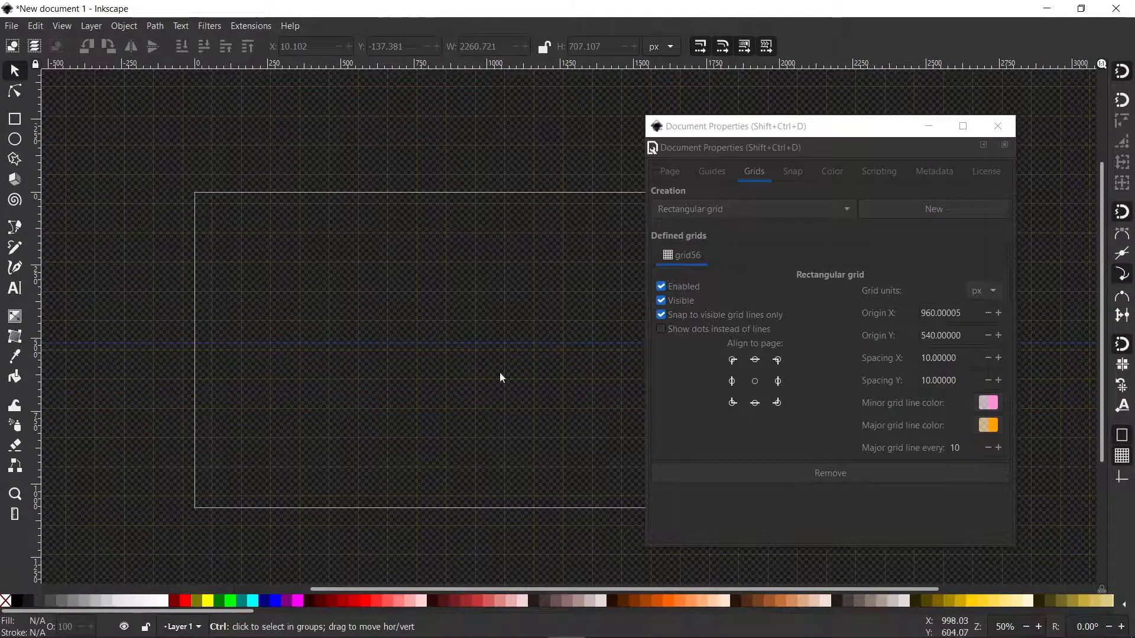
scroll(475, 364, "down", 1)
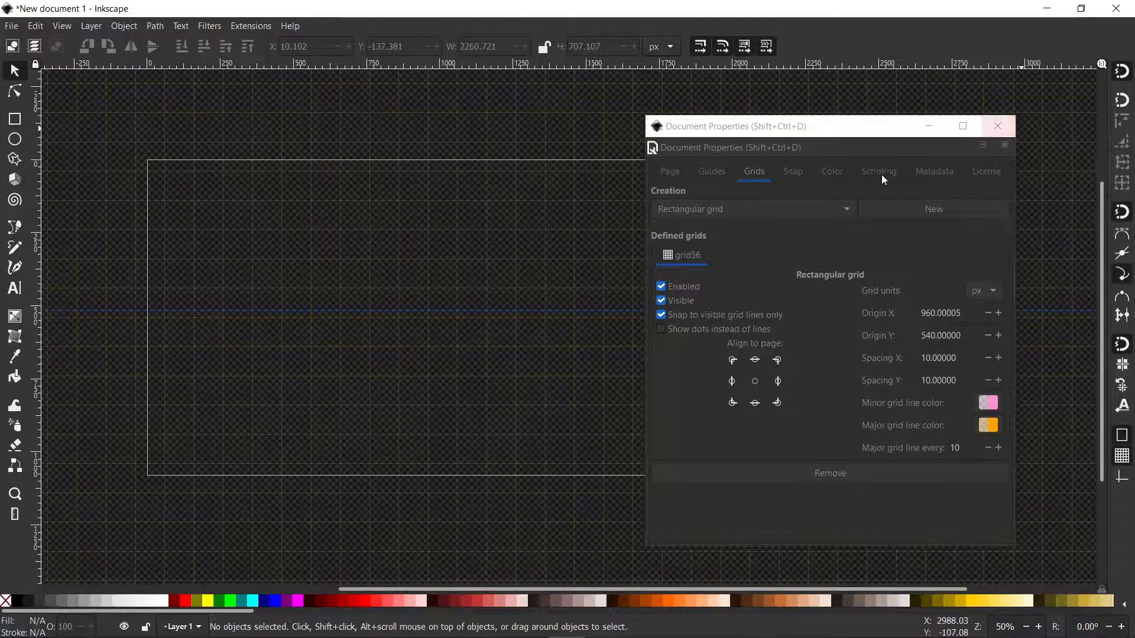
Step: Limit snapping to grids to a distance of 10.0 and set the object snap distance to about 10.3
left_click(798, 170)
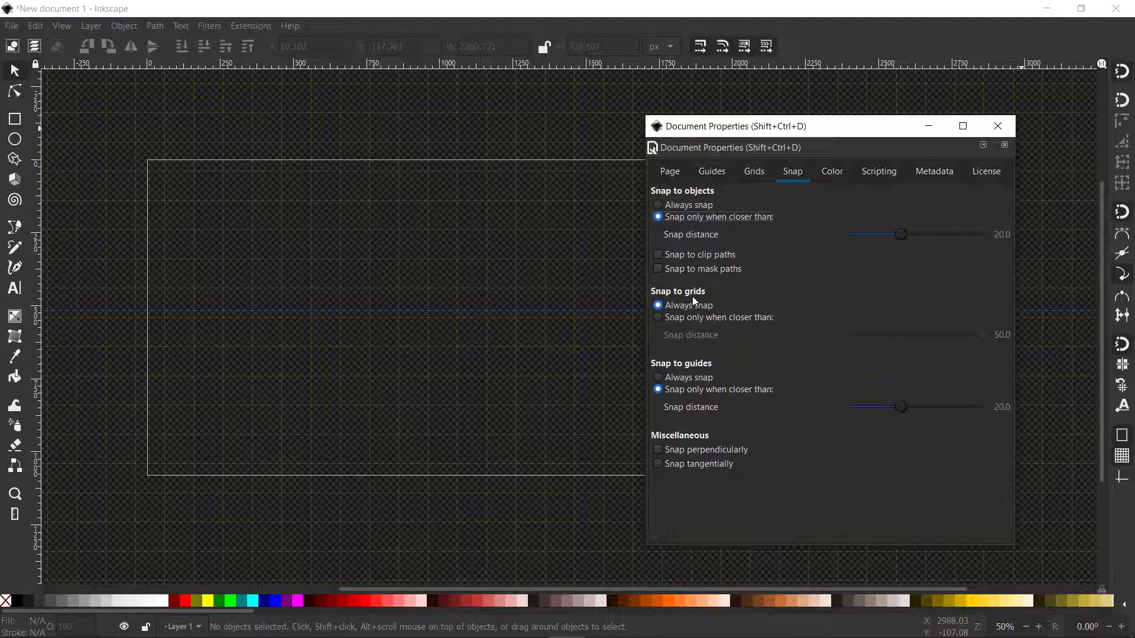
left_click(659, 318)
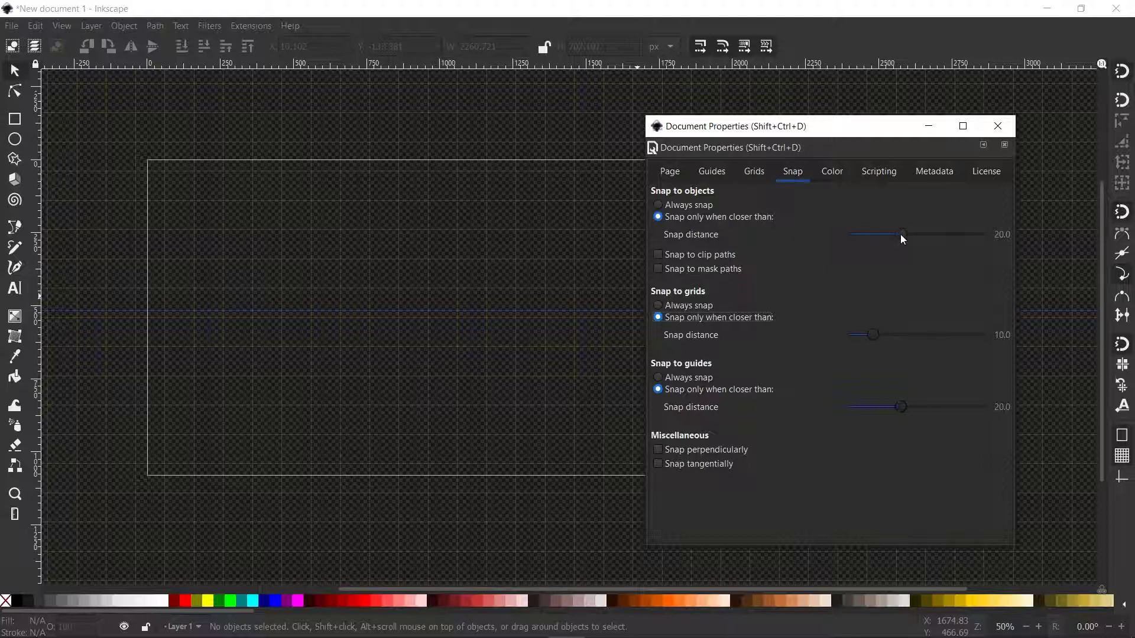
left_click_drag(901, 235, 875, 239)
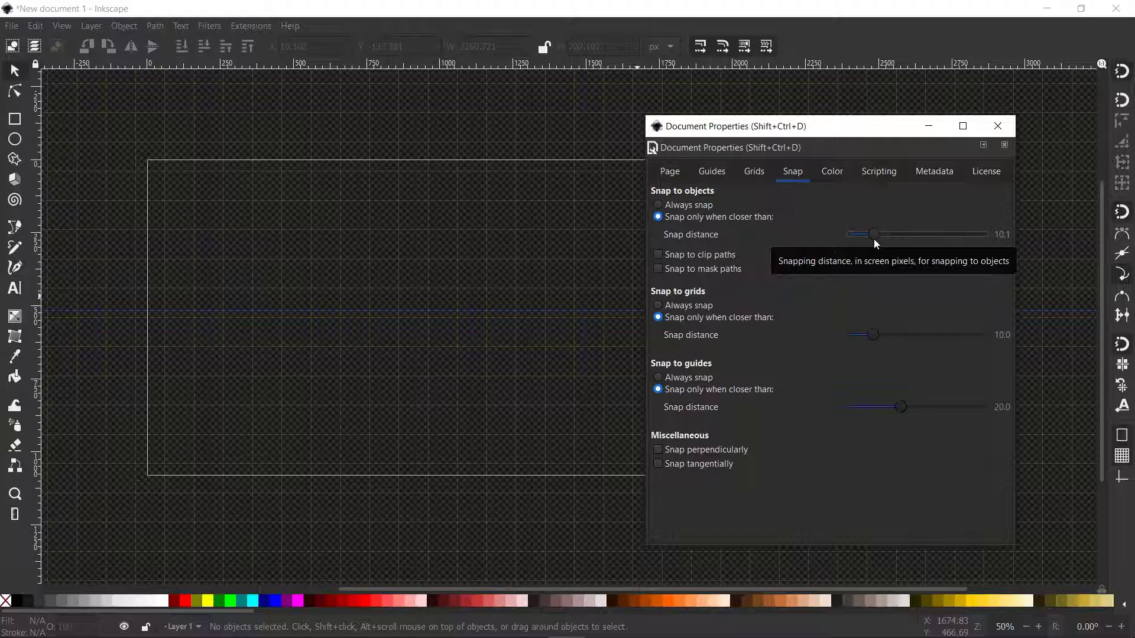
left_click_drag(874, 240, 874, 243)
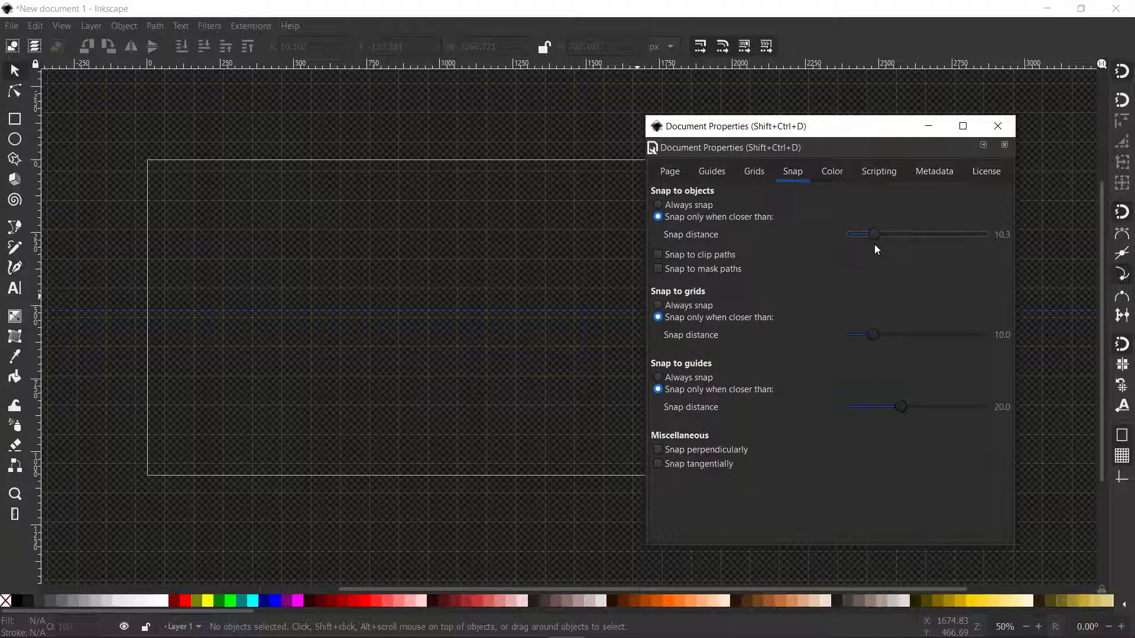
Step: Widen the Document Properties dialog and set the snap distance for objects to 10.0
left_click_drag(874, 244, 877, 250)
left_click_drag(644, 217, 353, 217)
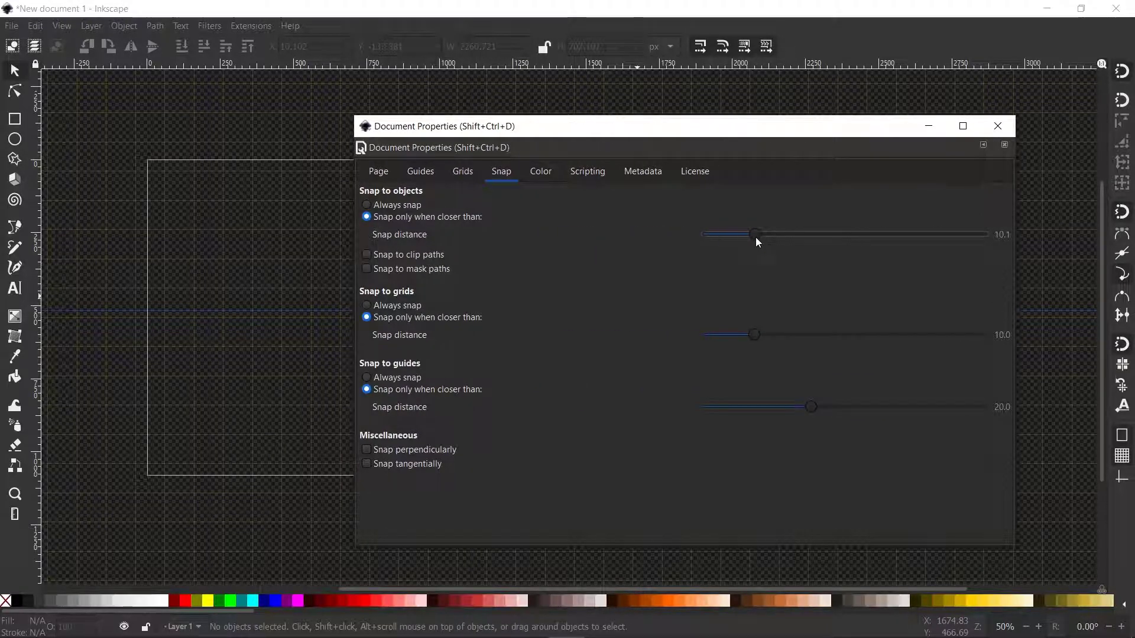
left_click_drag(754, 238, 755, 239)
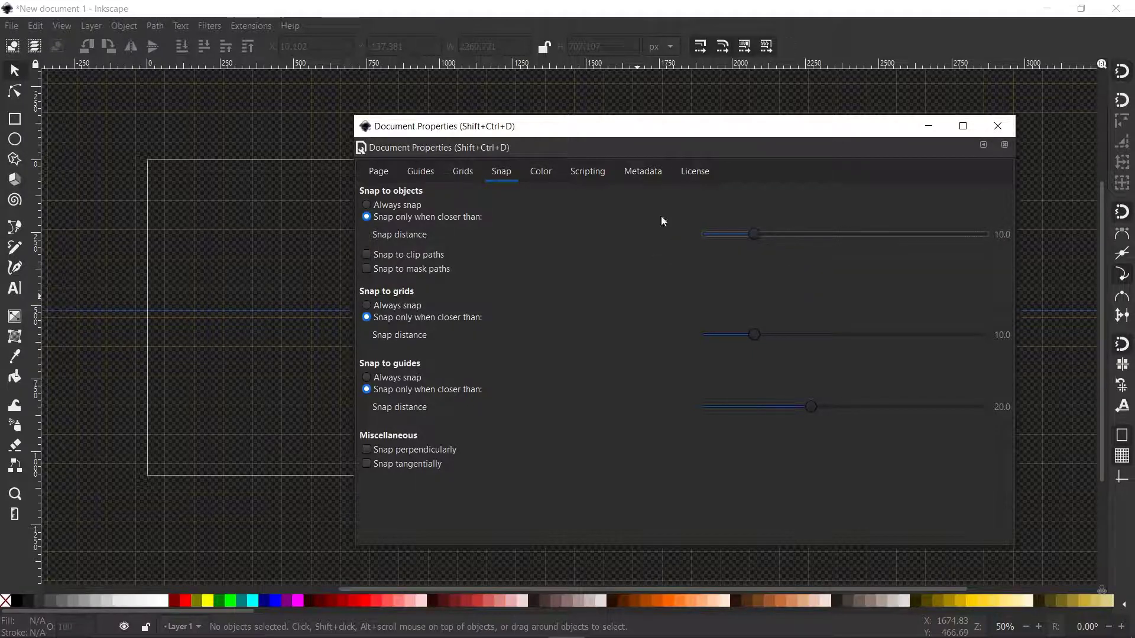
left_click_drag(657, 120, 702, 90)
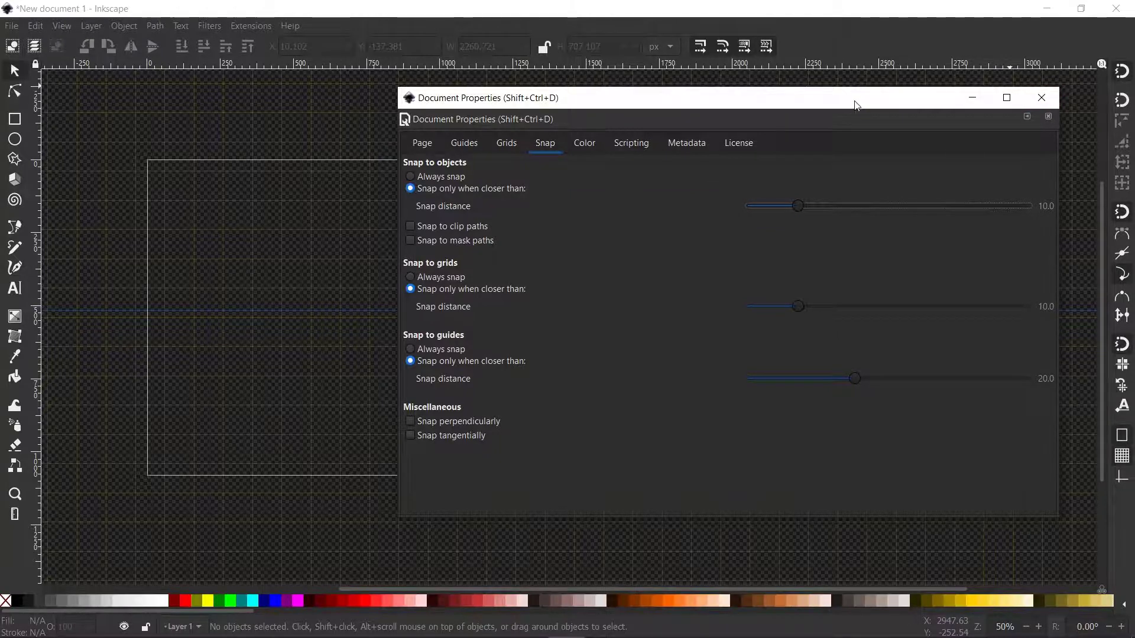
Step: Review the Color, Scripting and Metadata document properties, and close the dialog
left_click_drag(848, 99, 772, 110)
left_click(507, 154)
left_click(554, 154)
left_click(608, 156)
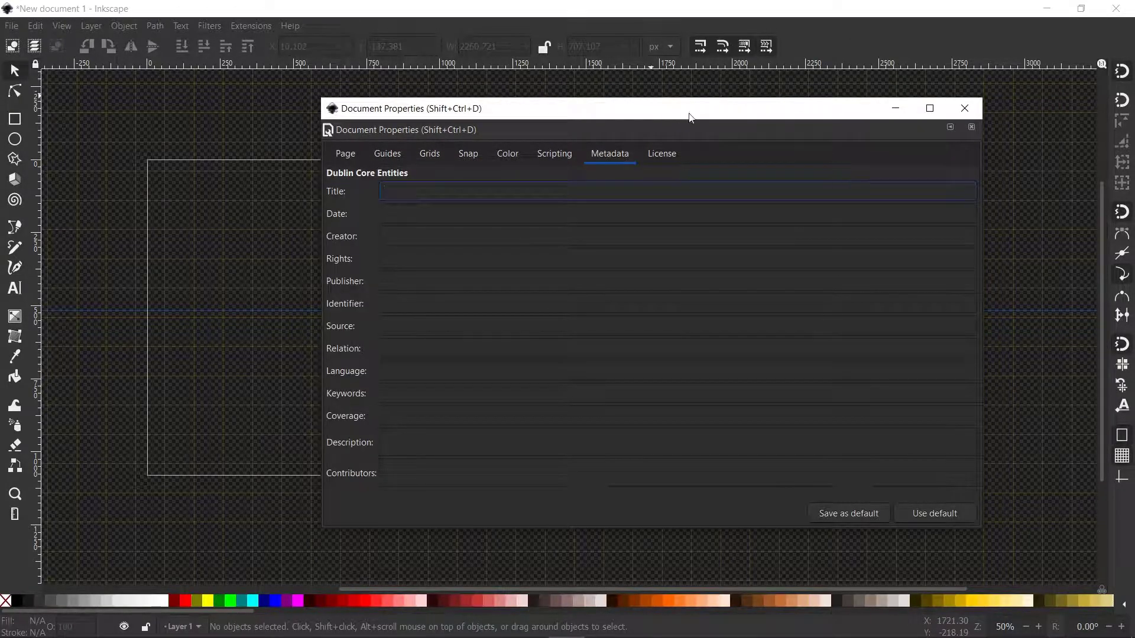
left_click_drag(689, 117, 724, 118)
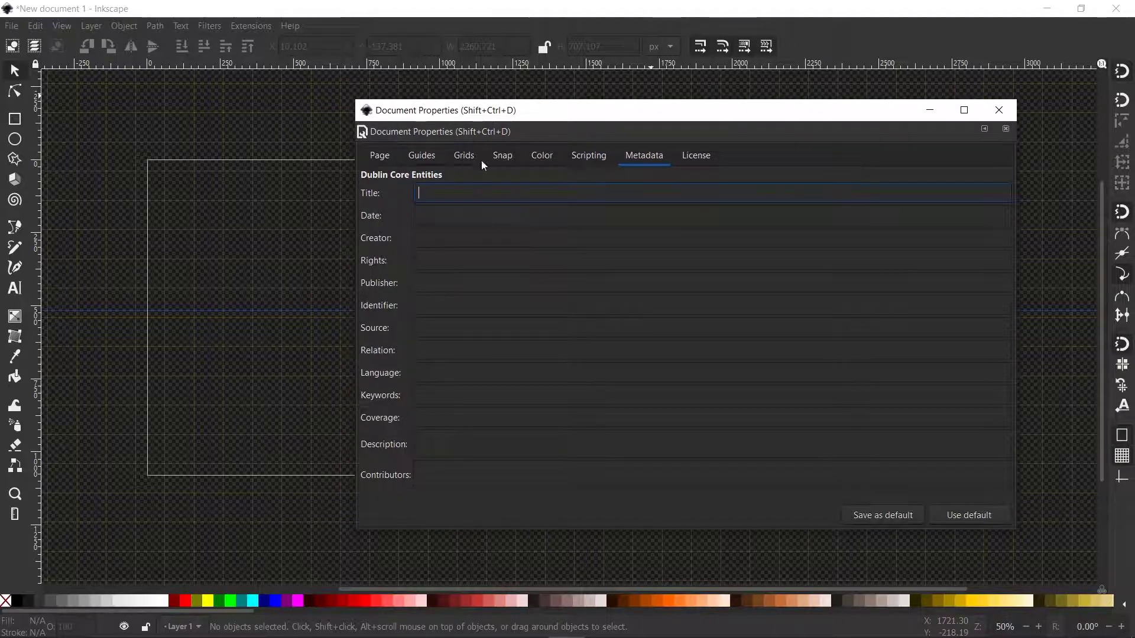
left_click(1000, 110)
Step: Hide the page grid and remove the horizontal guide that crosses the page
left_click(62, 26)
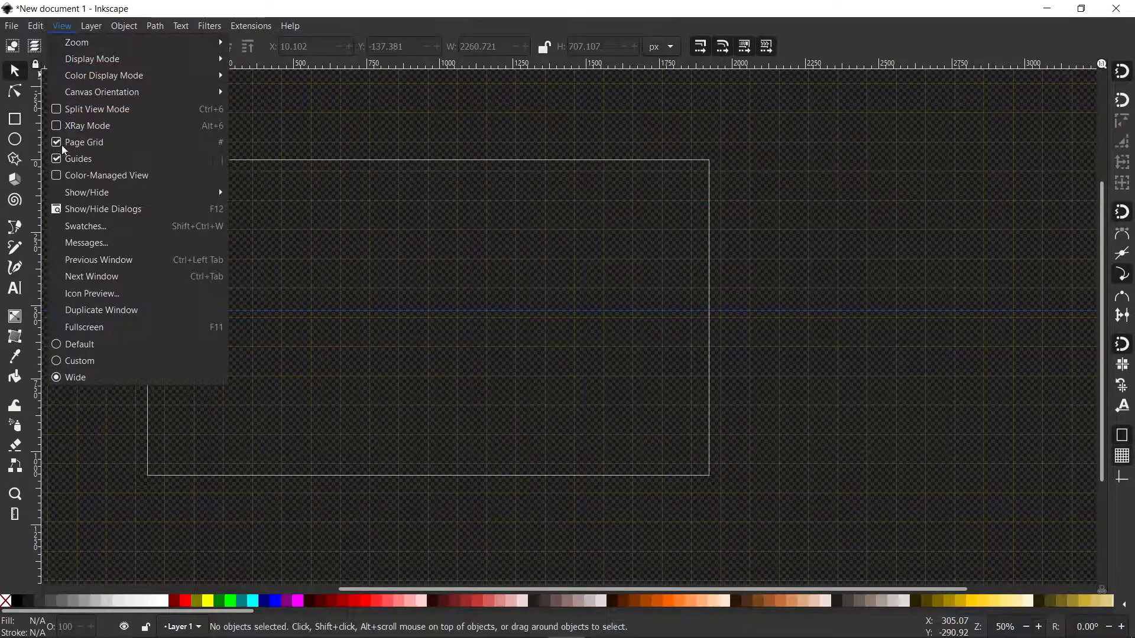
left_click(83, 147)
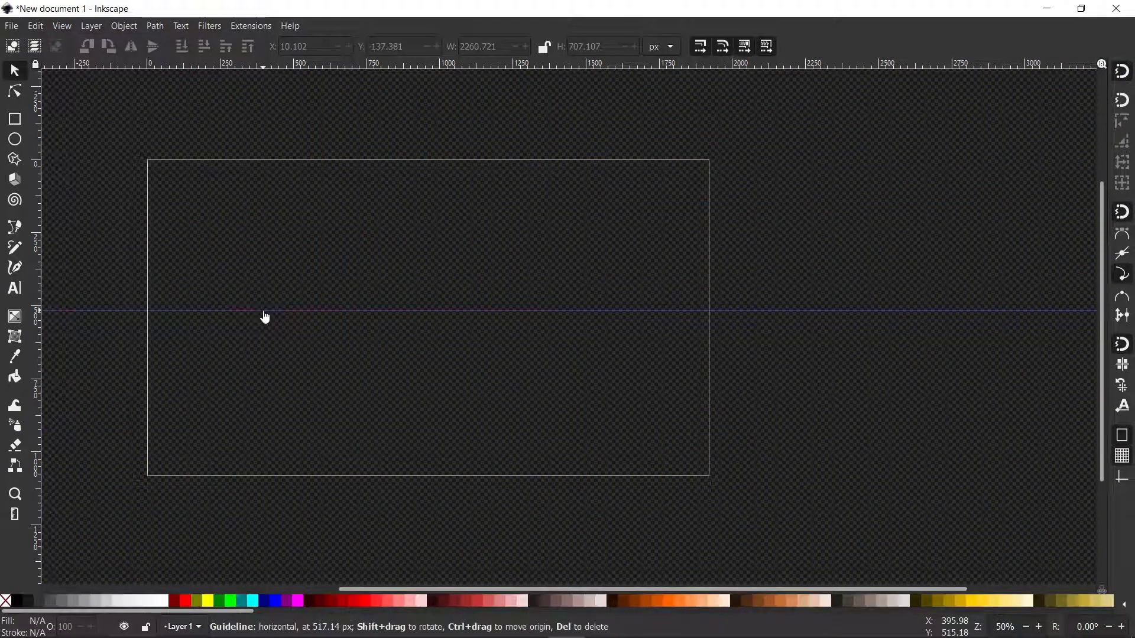
scroll(342, 299, "down", 1)
left_click_drag(362, 303, 433, 289)
scroll(459, 322, "up", 1)
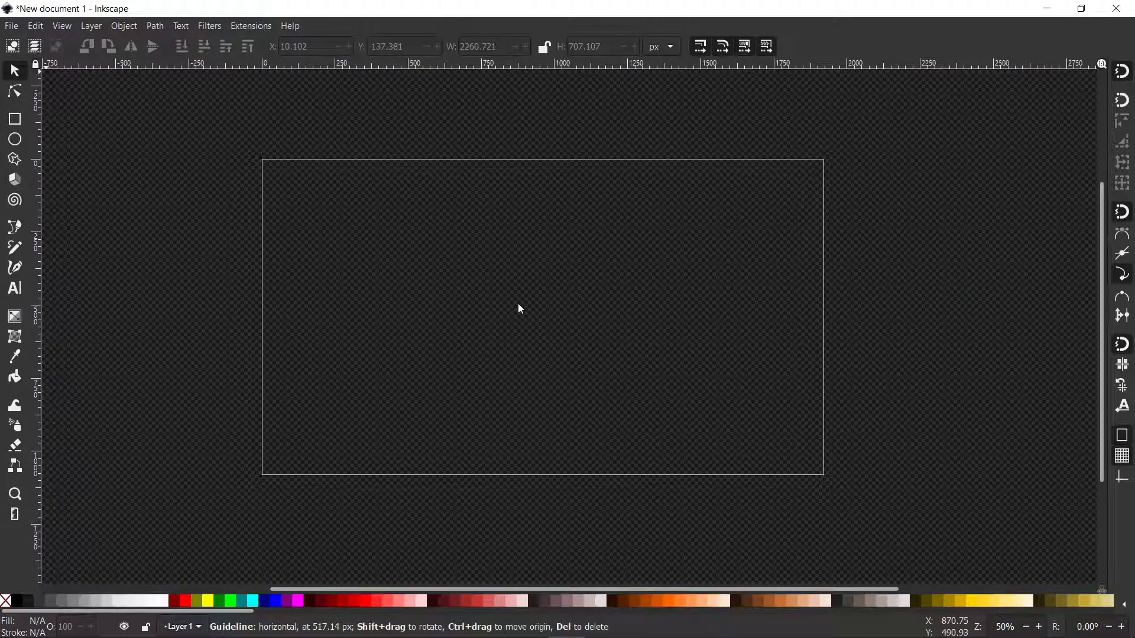
Step: Try a diagonal guide through (456.59, 278.80) px, rotate it to -15 degrees, and remove it
left_click_drag(465, 314, 401, 245)
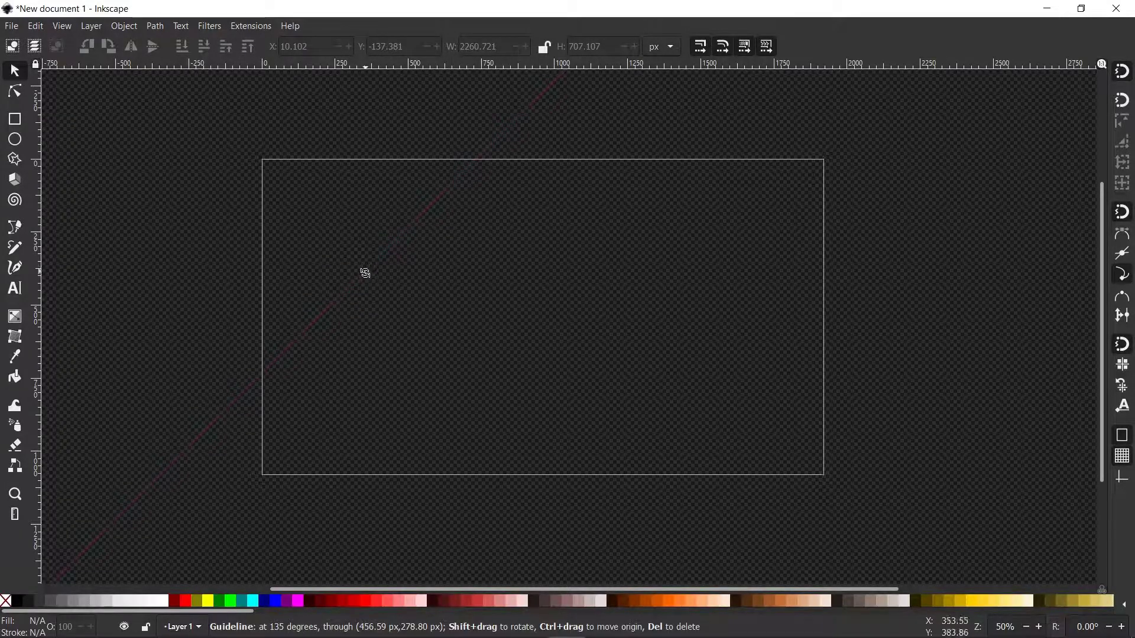
left_click_drag(364, 273, 474, 226)
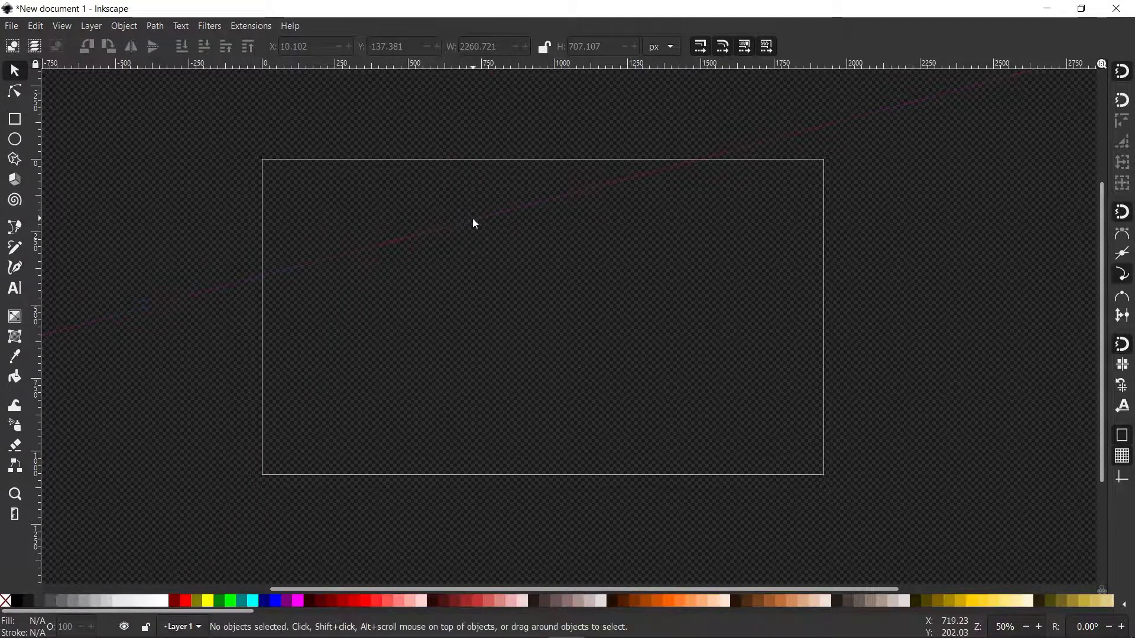
left_click_drag(585, 331, 386, 323)
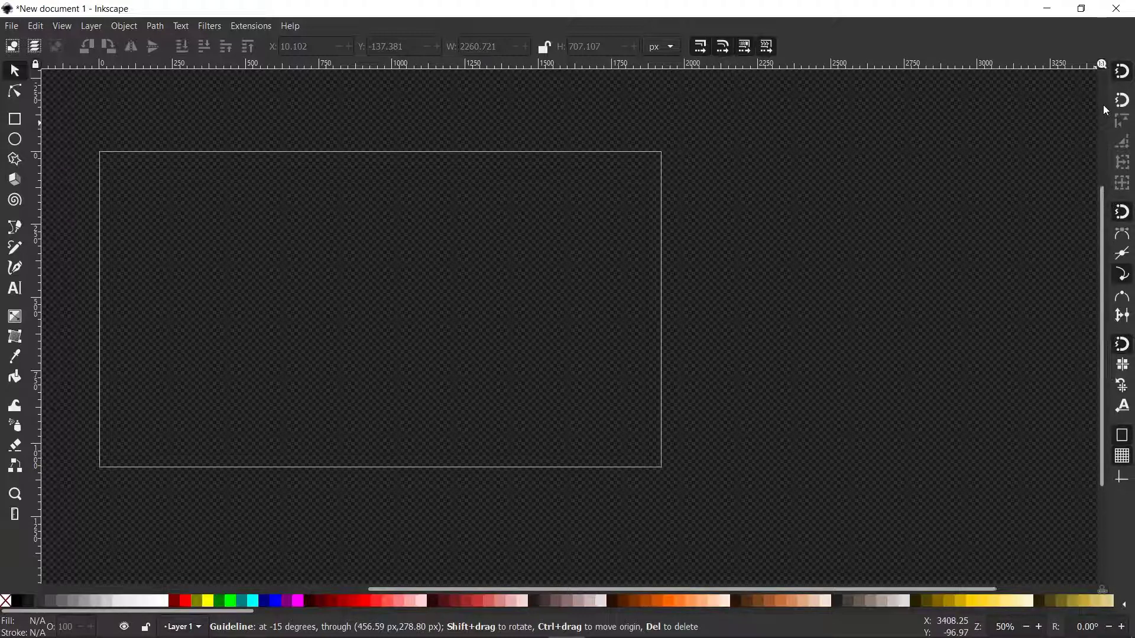
Step: Open the Objects dialog and the Fill and Stroke dialog in the dock
left_click(124, 27)
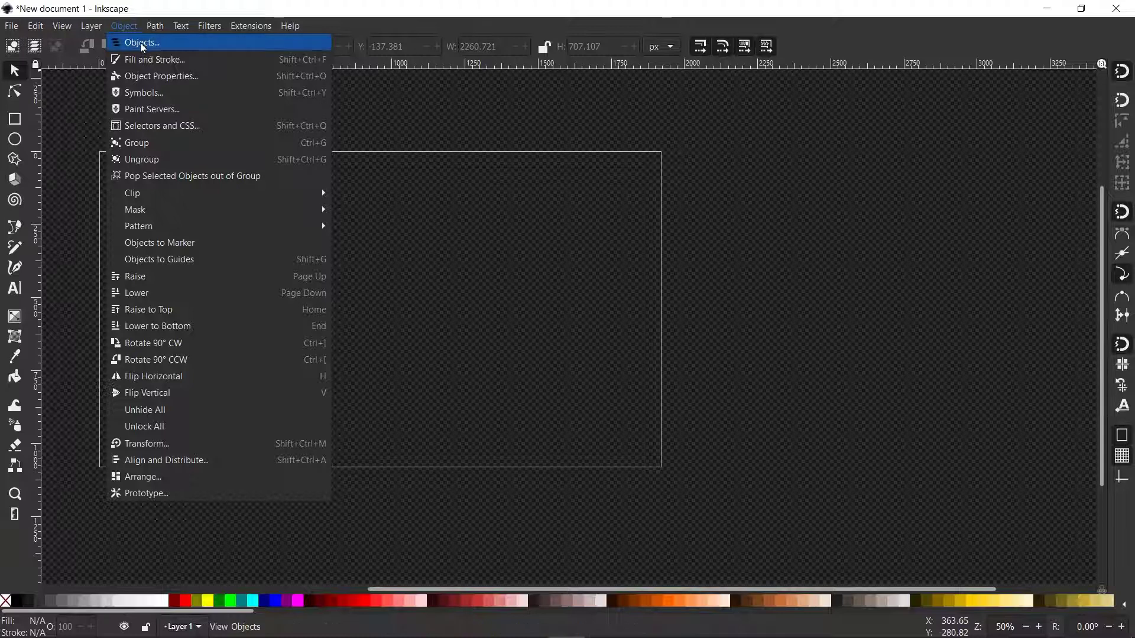
left_click(142, 43)
left_click(124, 26)
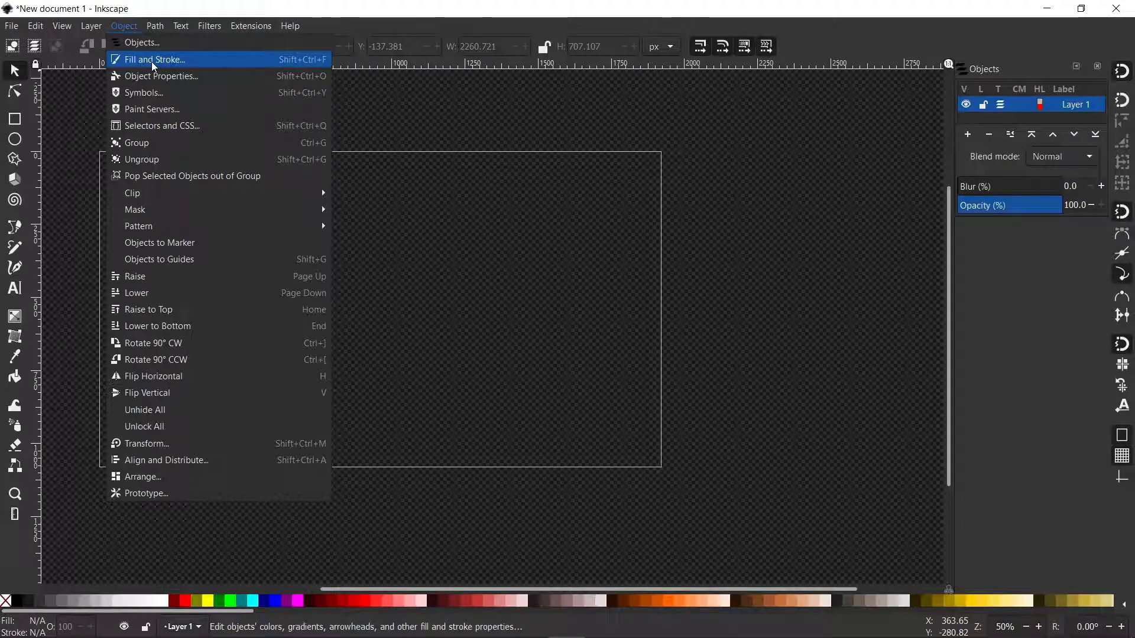
left_click(152, 63)
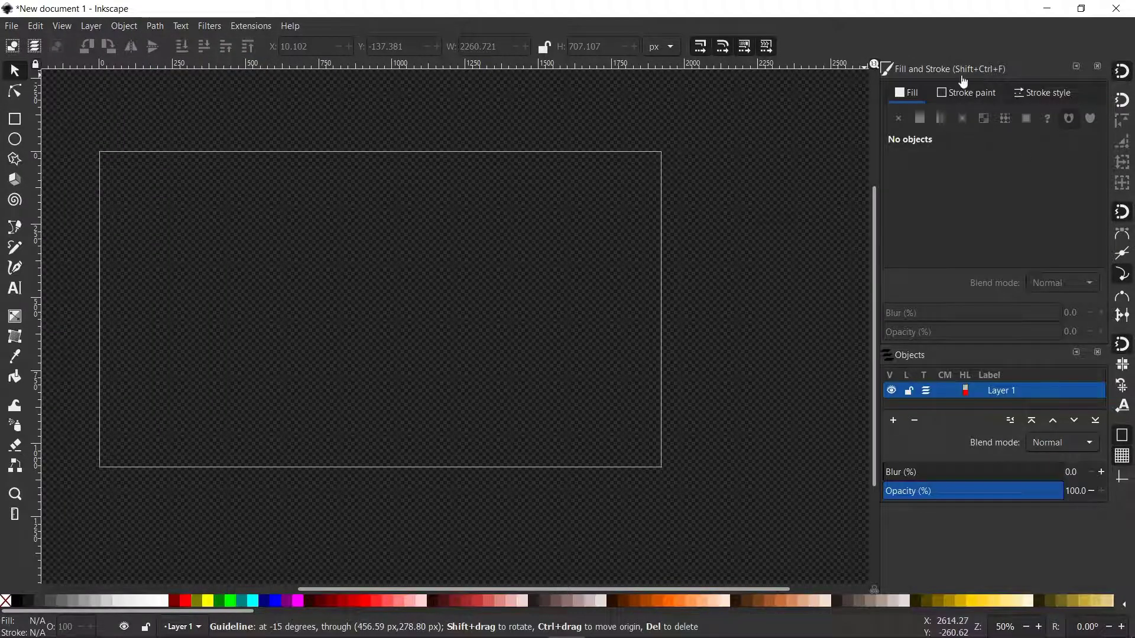
Step: Add the Align and Distribute and Transform dialogs to the dock
left_click(123, 27)
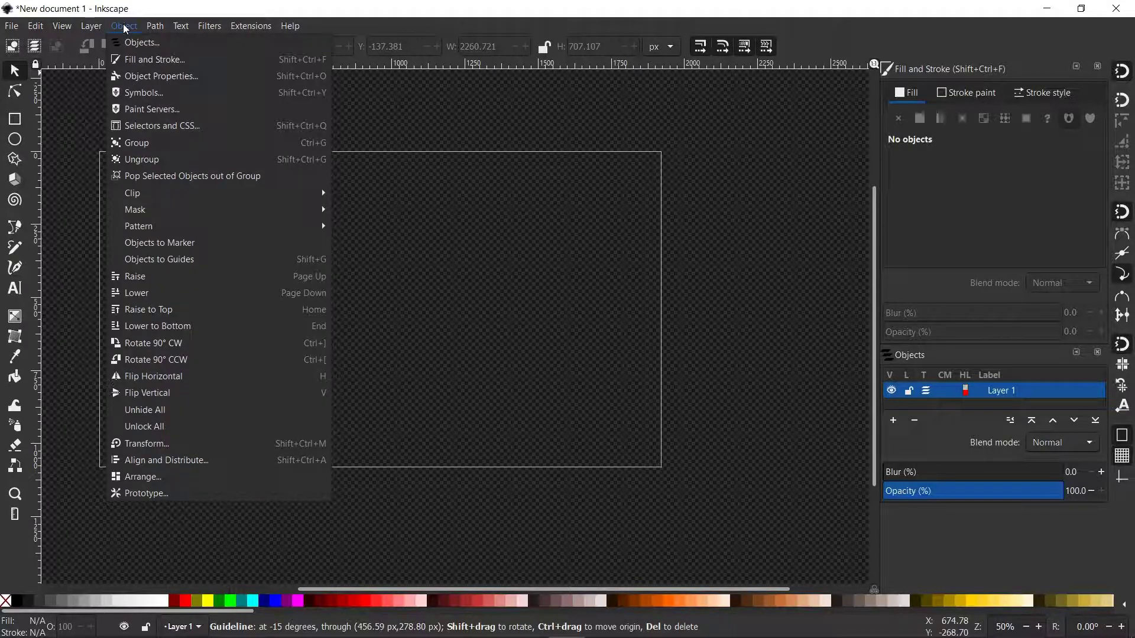
left_click(210, 467)
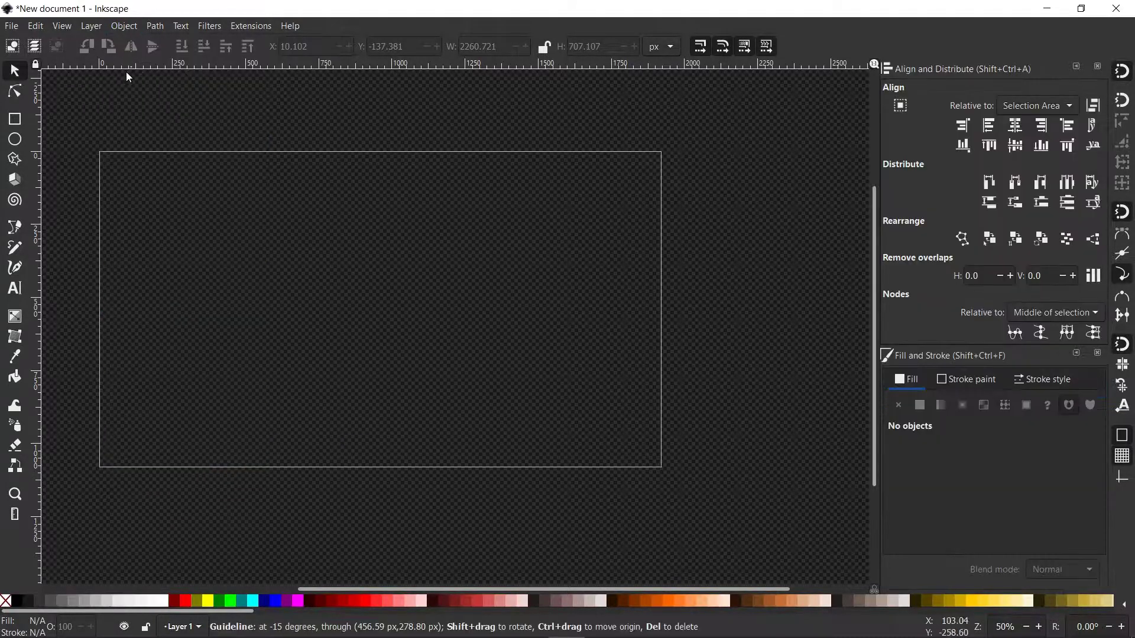
left_click(123, 27)
left_click(148, 443)
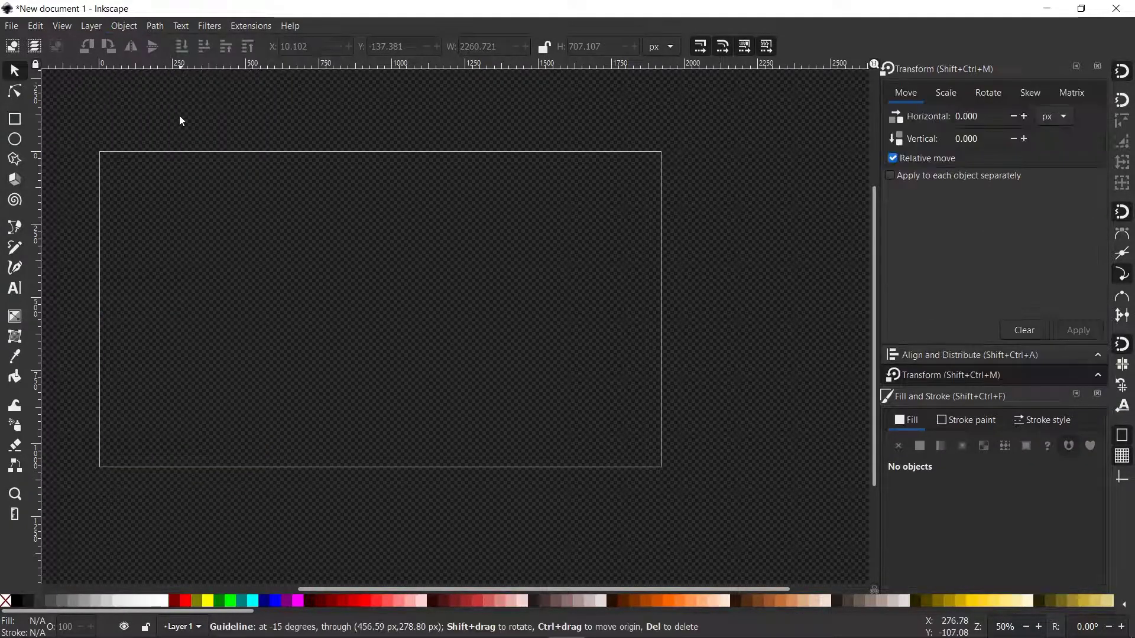
Step: Add the Path Effects dialog and the Filter Editor to the dock
left_click(156, 27)
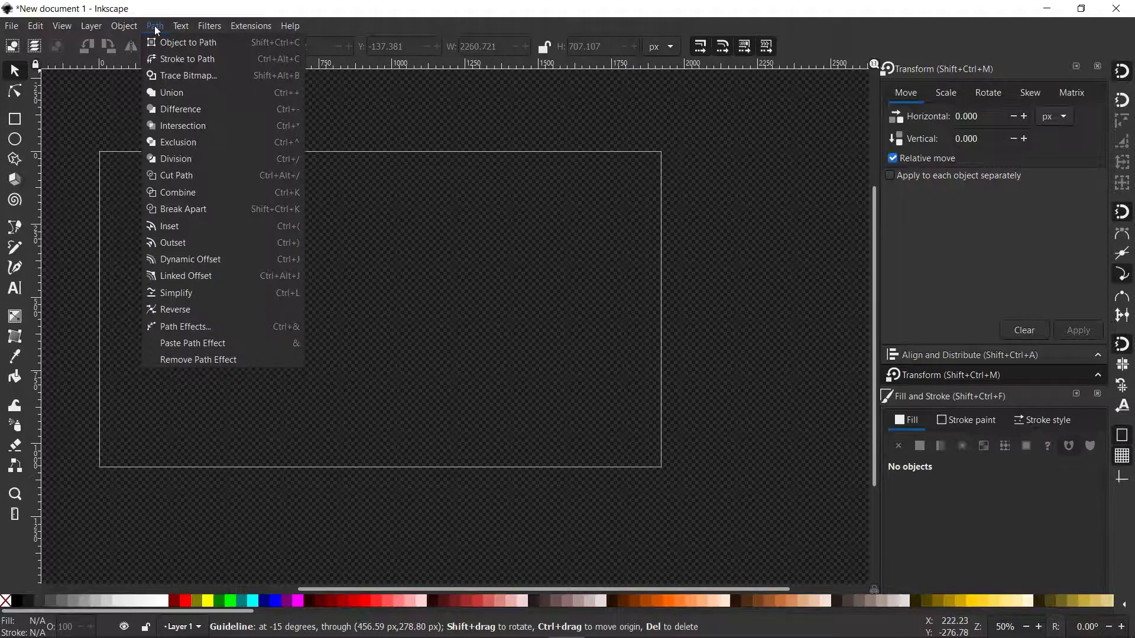
left_click(181, 326)
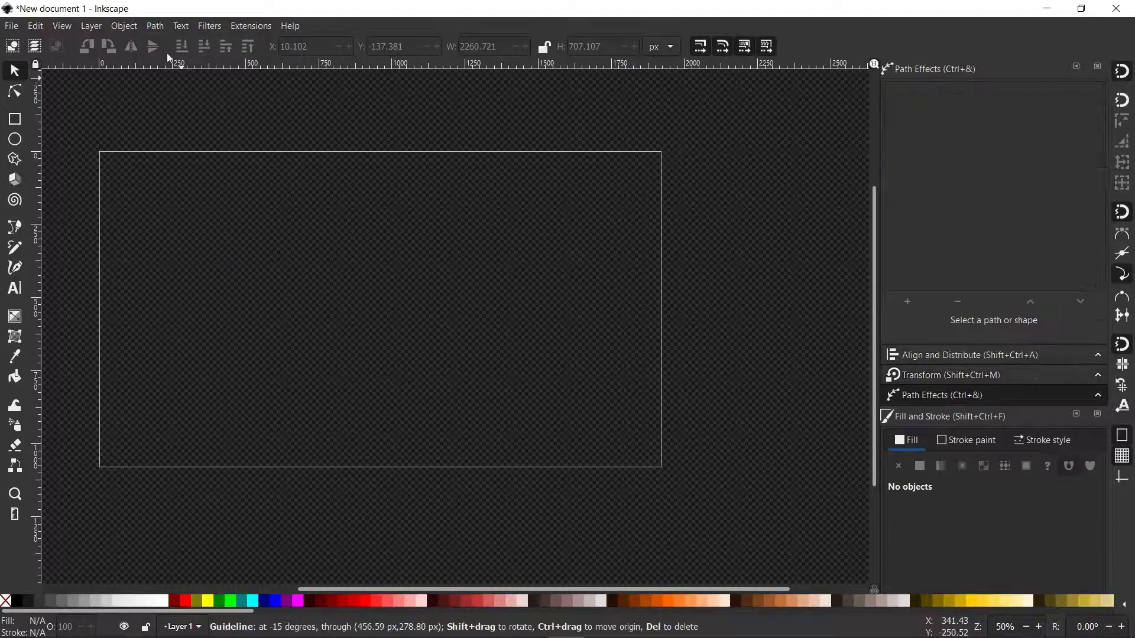
left_click(209, 26)
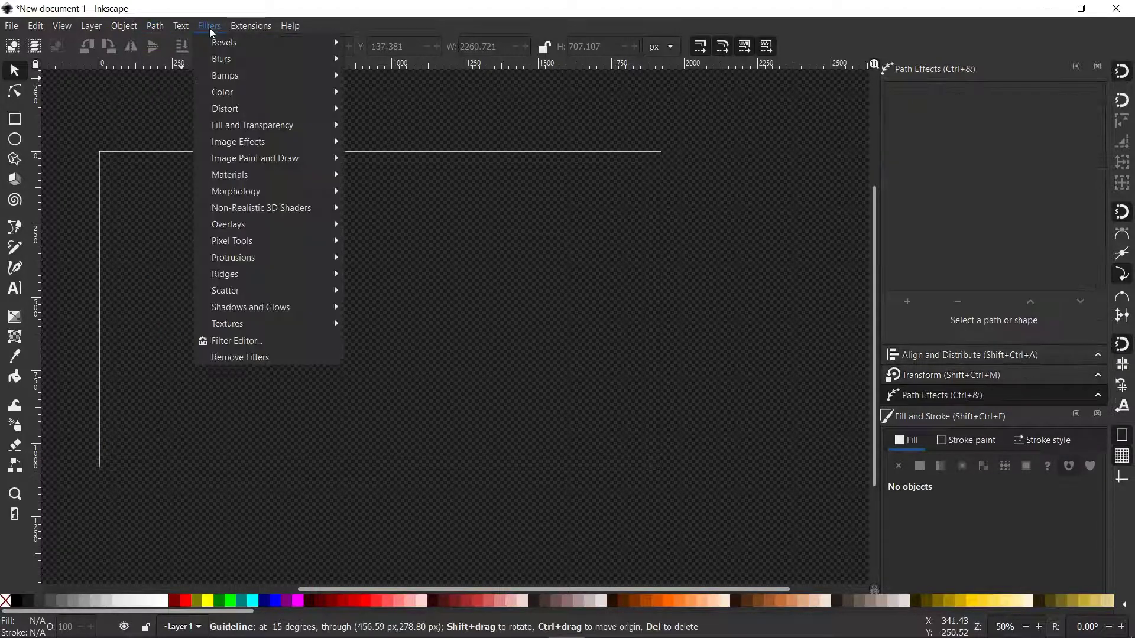
left_click(255, 343)
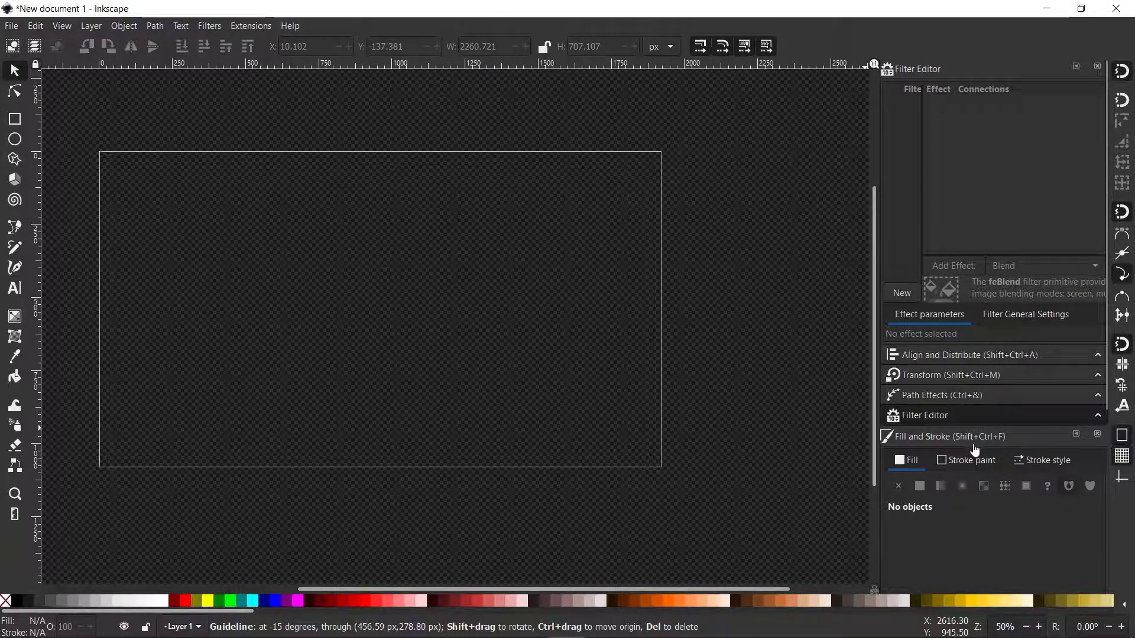
Step: Merge the Fill and Stroke and Objects dialogs into the docked group holding Align and Distribute, Transform, Path Effects and Filter Editor
left_click(944, 395)
left_click(946, 369)
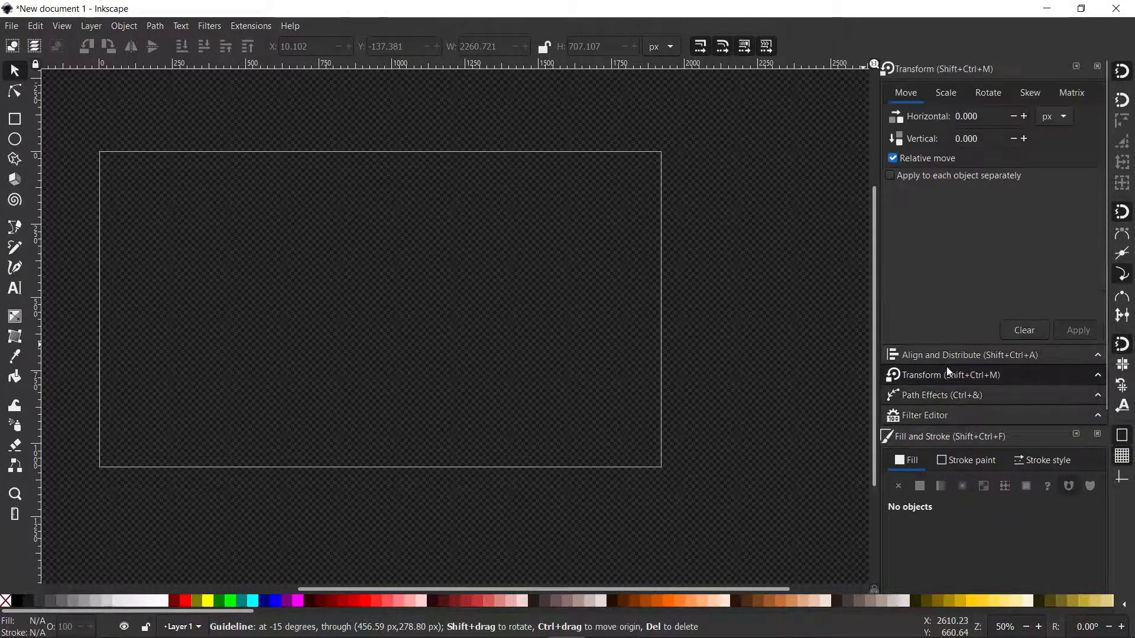
left_click(945, 362)
left_click(947, 381)
left_click(946, 396)
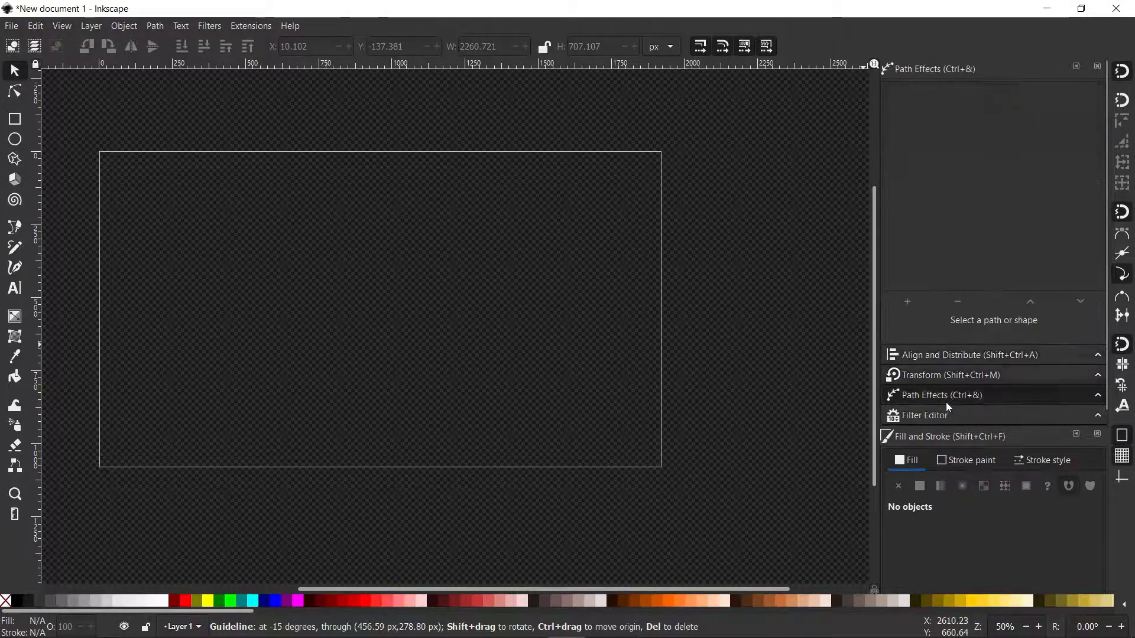
left_click(946, 415)
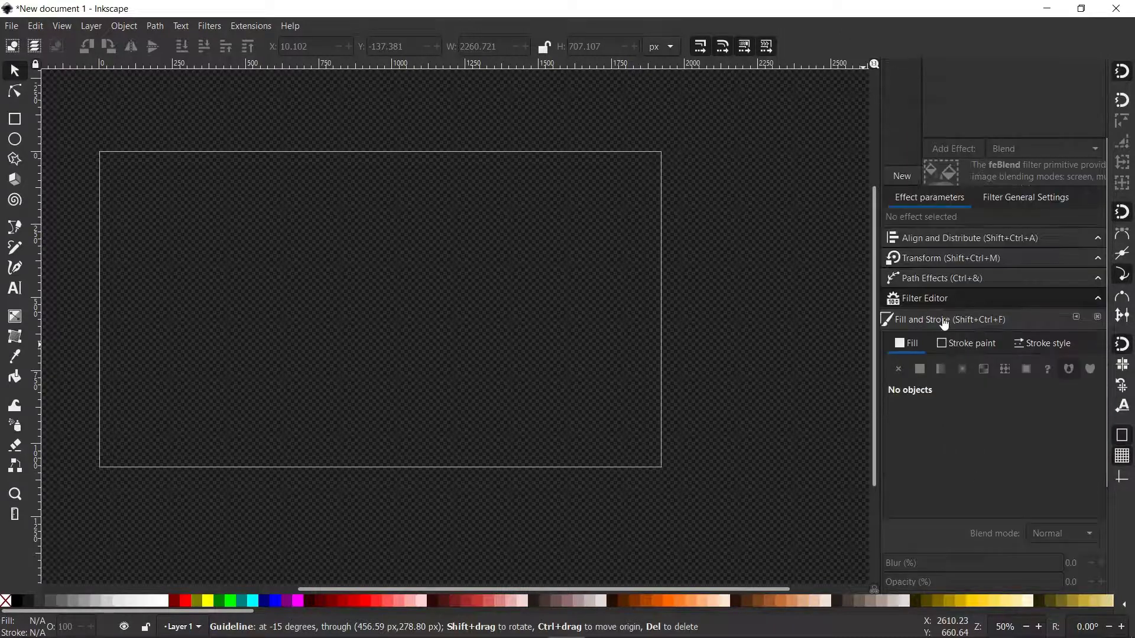
mouse_move(1005, 297)
left_mouse_down()
mouse_move(995, 130)
mouse_move(1009, 140)
mouse_move(973, 115)
mouse_move(987, 122)
left_mouse_up()
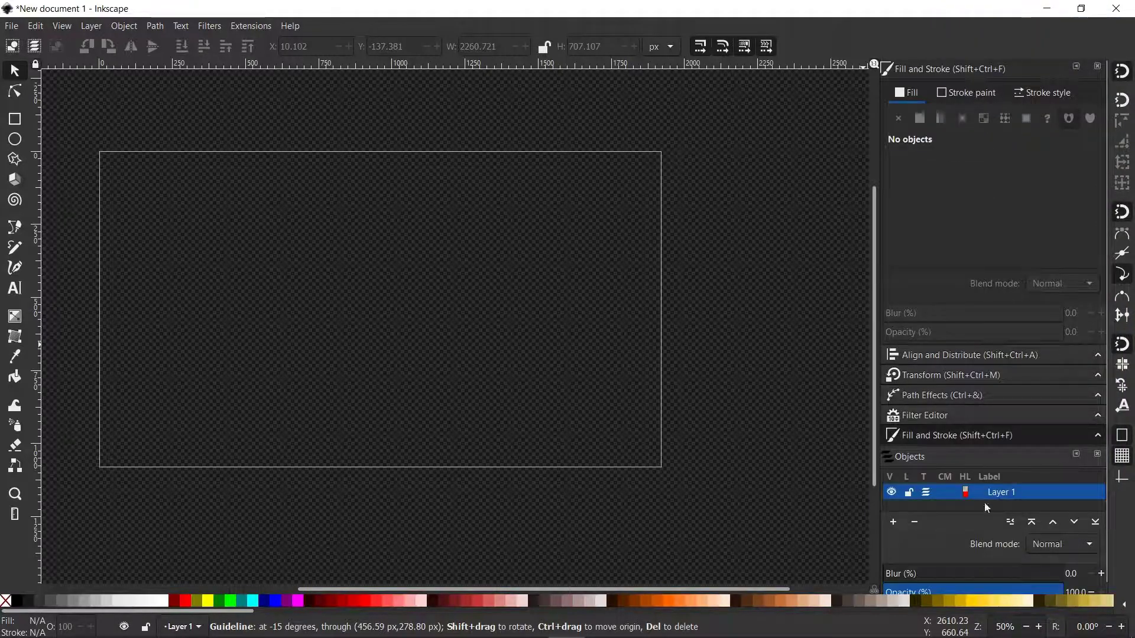
mouse_move(983, 463)
left_mouse_down()
mouse_move(966, 464)
mouse_move(986, 294)
mouse_move(977, 211)
mouse_move(983, 223)
mouse_move(946, 220)
mouse_move(1039, 218)
mouse_move(994, 243)
mouse_move(985, 325)
mouse_move(999, 231)
mouse_move(970, 228)
mouse_move(984, 235)
left_mouse_up()
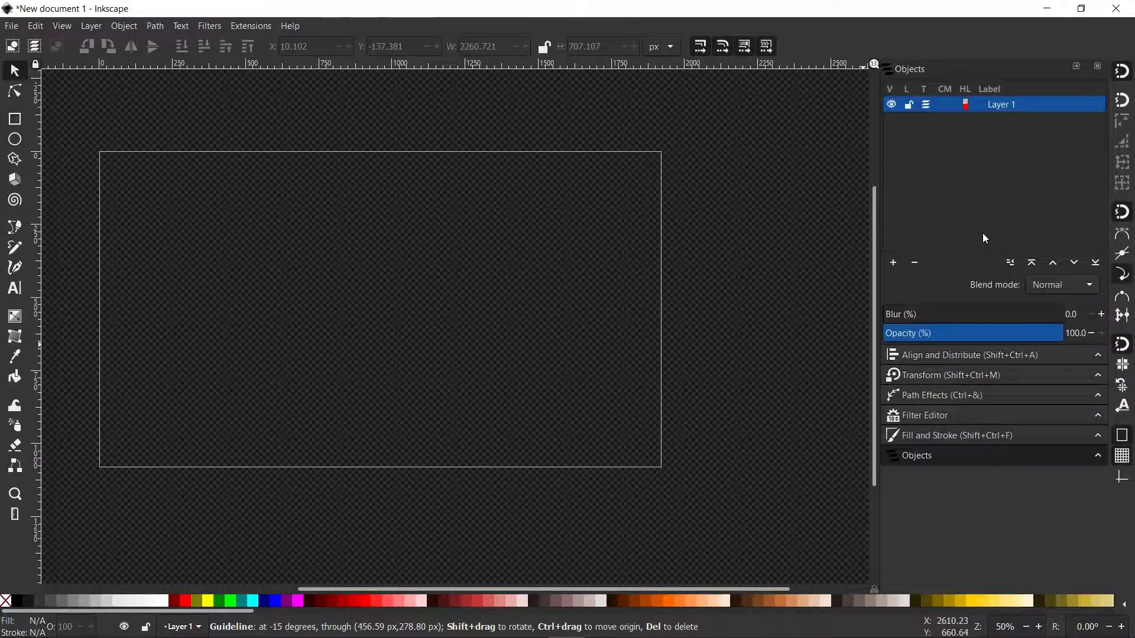
Step: Examine each of the six grouped dialogs in turn, ending on Fill and Stroke
left_click(974, 453)
left_click(974, 451)
left_click(975, 437)
left_click(981, 416)
left_click(986, 374)
left_click(988, 355)
left_click(988, 377)
left_click(988, 394)
left_click(994, 415)
left_click(1000, 437)
left_click(1007, 458)
left_click(930, 377)
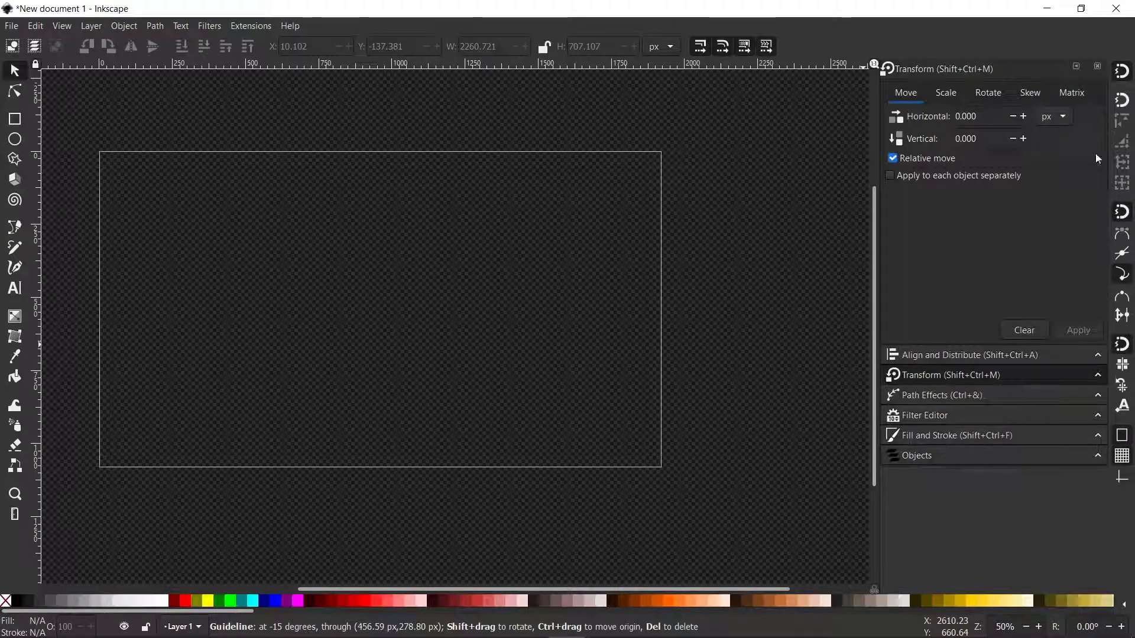
left_click(942, 394)
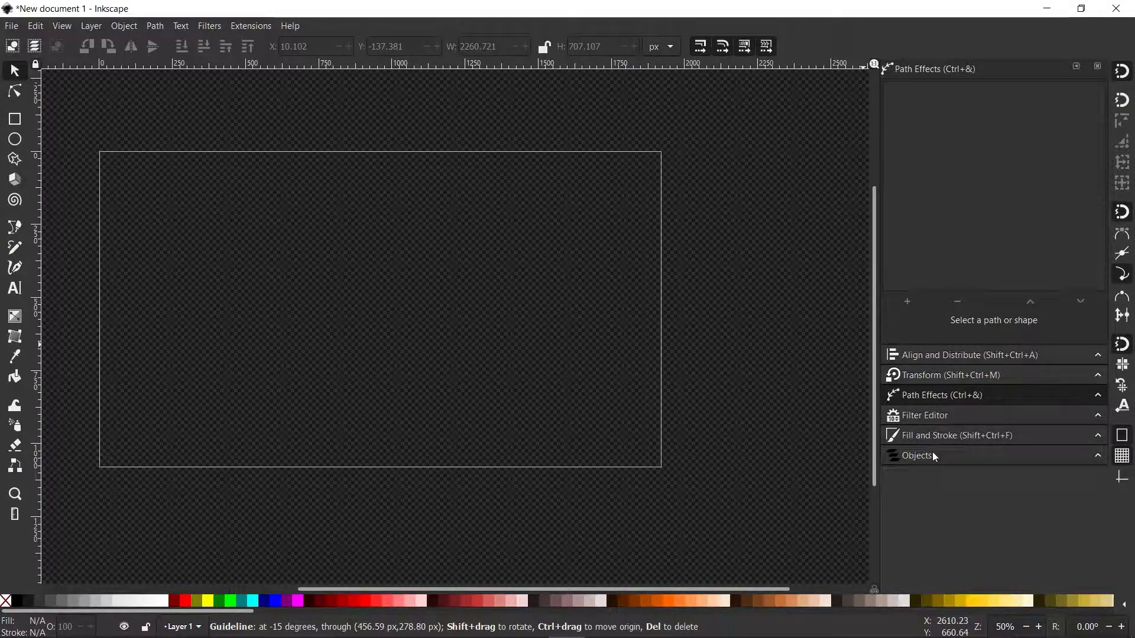
left_click(932, 454)
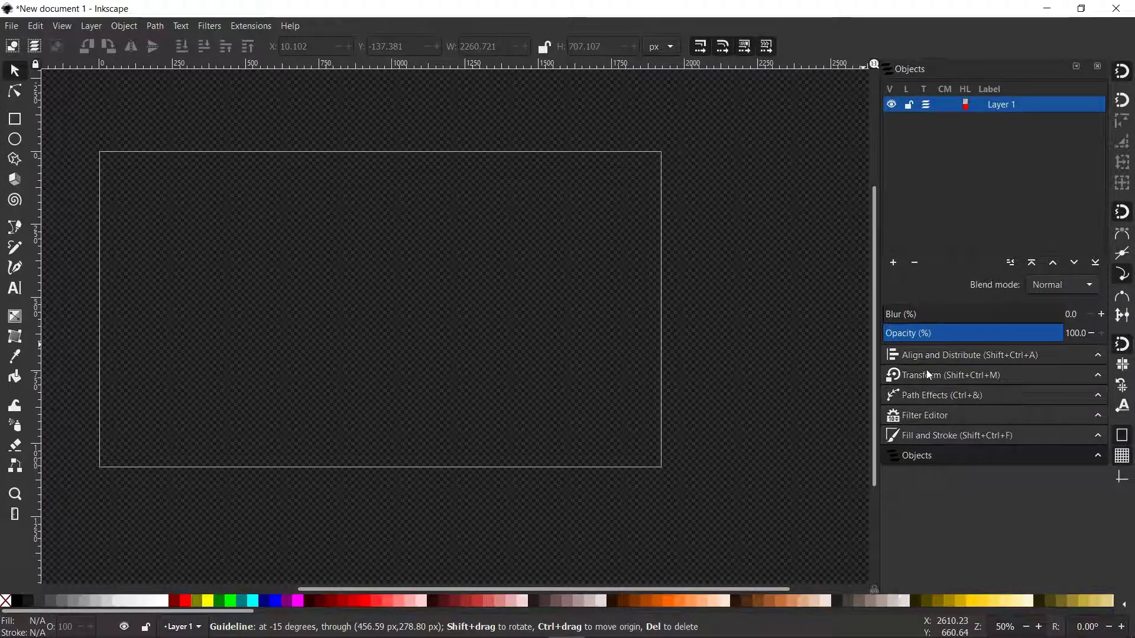
left_click(929, 439)
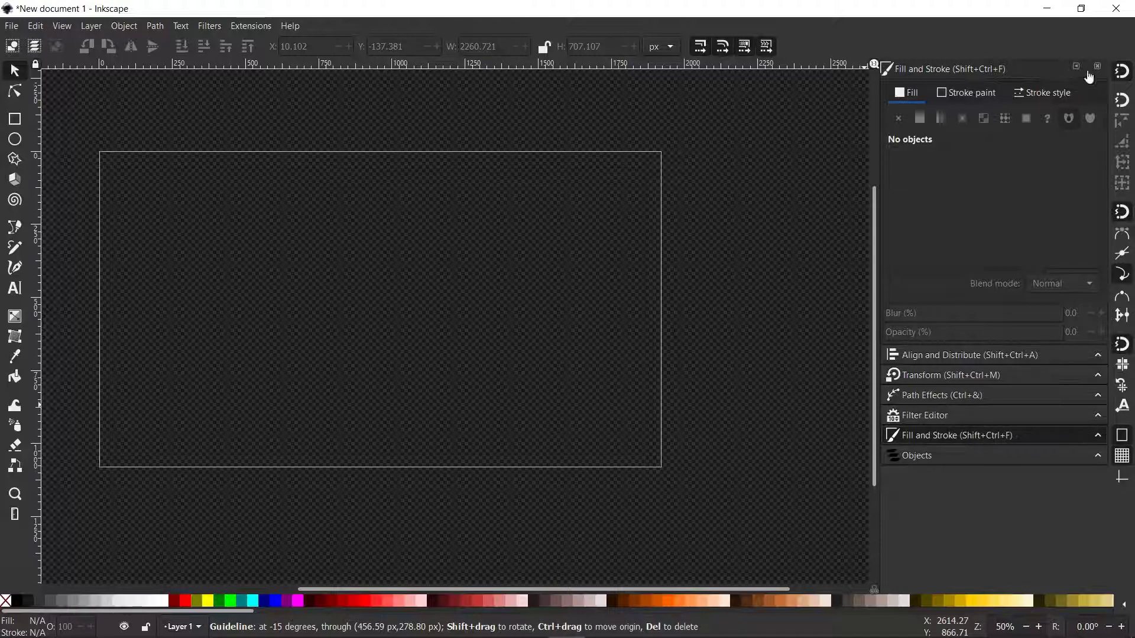
Step: Detach the Fill and Stroke dialog from the docked group into a floating window and make that window narrower
mouse_move(1006, 71)
left_mouse_down()
mouse_move(737, 124)
mouse_move(470, 158)
left_mouse_up()
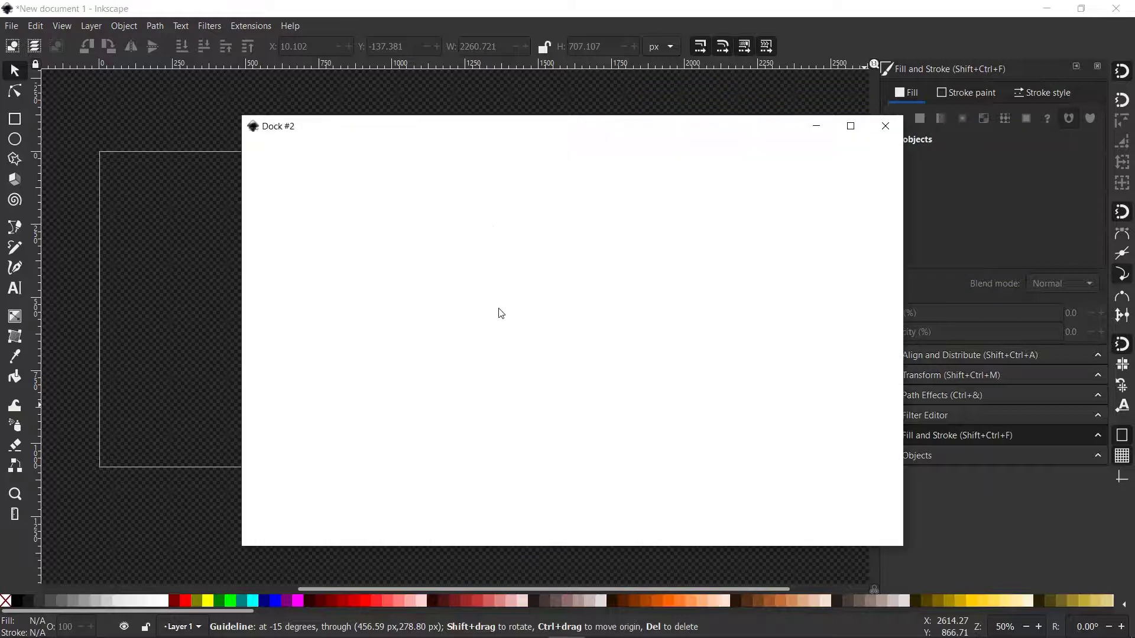
left_click_drag(239, 203, 459, 203)
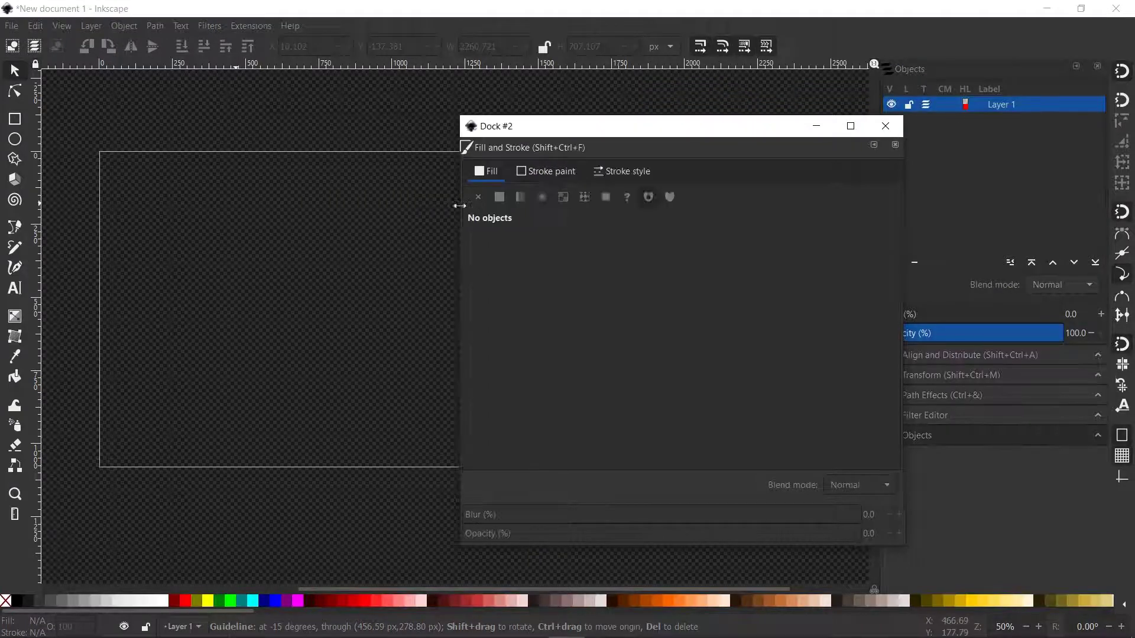
mouse_move(684, 126)
left_mouse_down()
mouse_move(517, 115)
mouse_move(674, 176)
left_mouse_up()
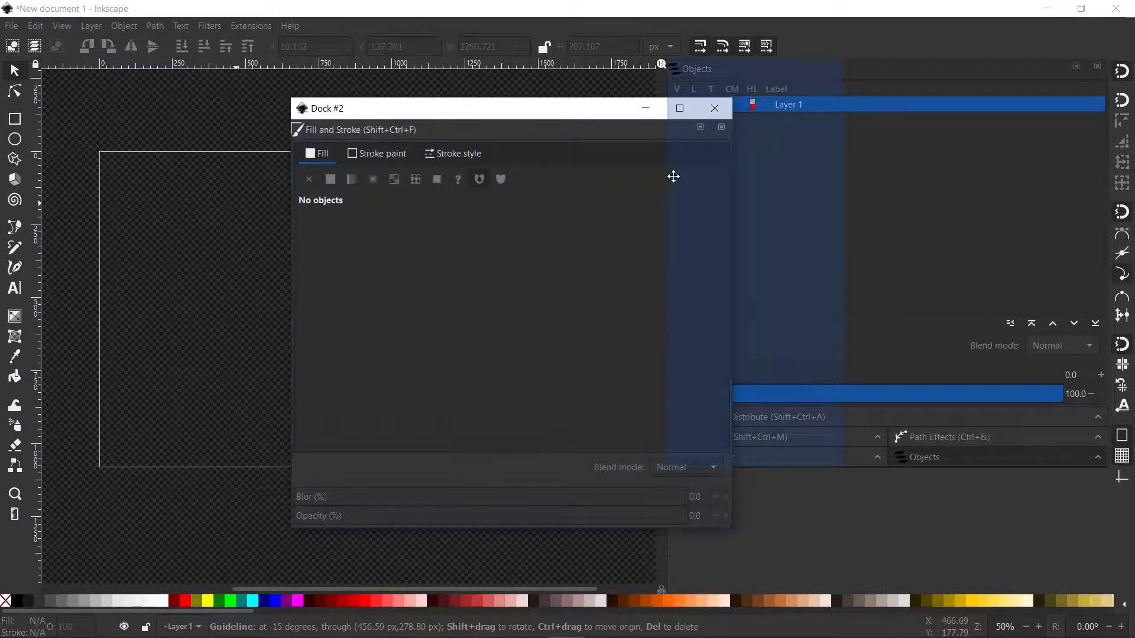
mouse_move(824, 171)
left_mouse_down()
mouse_move(910, 223)
mouse_move(867, 251)
mouse_move(913, 213)
mouse_move(862, 225)
mouse_move(355, 203)
mouse_move(367, 189)
left_mouse_up()
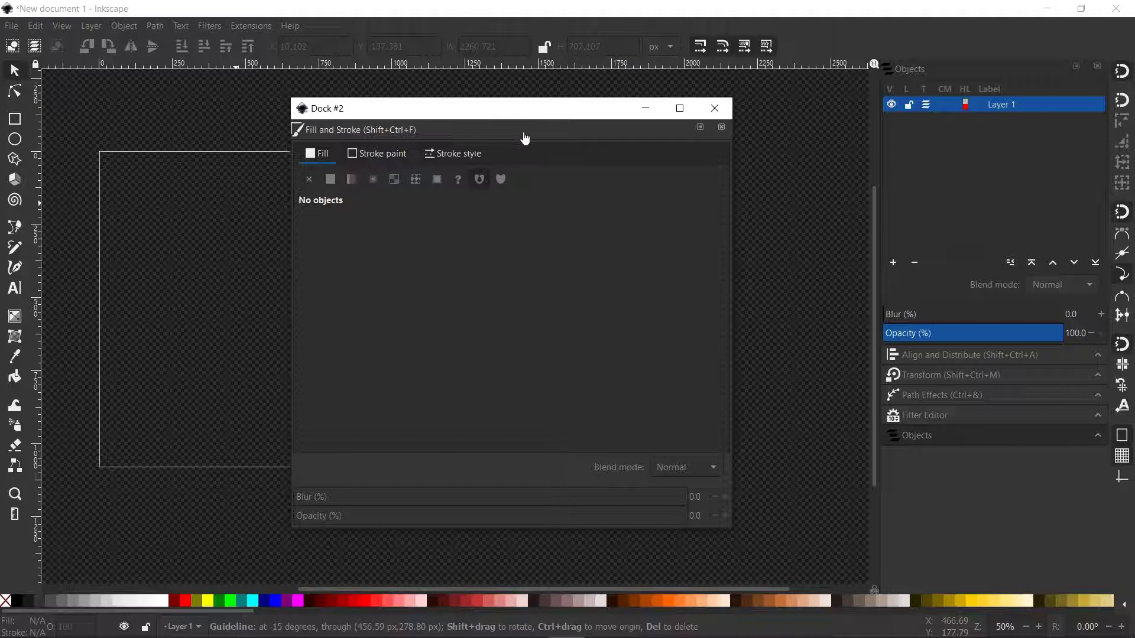
Step: Redock Fill and Stroke into the dialog group, narrow the dock and extend the group down to the color palette
mouse_move(544, 138)
left_mouse_down()
mouse_move(656, 152)
mouse_move(899, 228)
mouse_move(912, 274)
left_mouse_up()
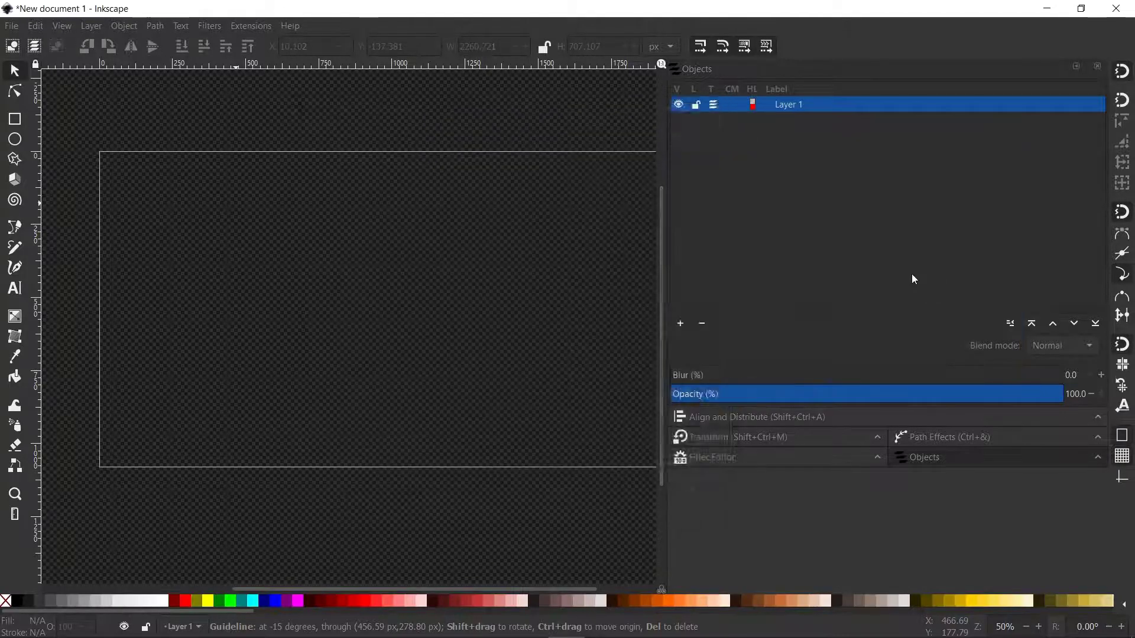
mouse_move(666, 240)
left_mouse_down()
mouse_move(899, 254)
mouse_move(888, 253)
left_mouse_up()
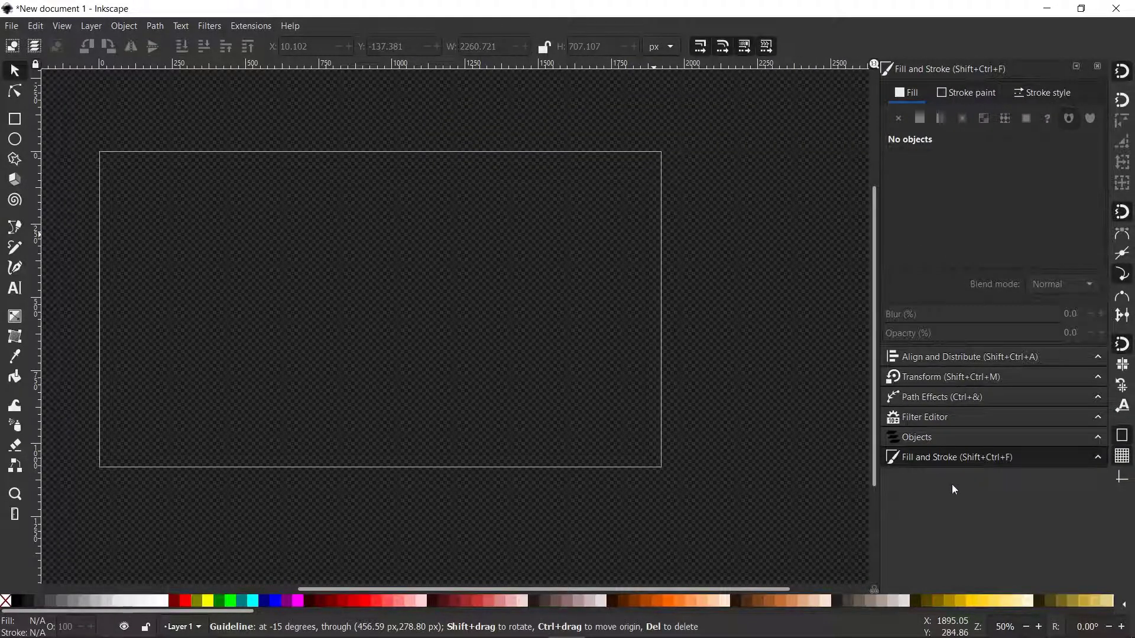
left_click_drag(970, 468, 969, 595)
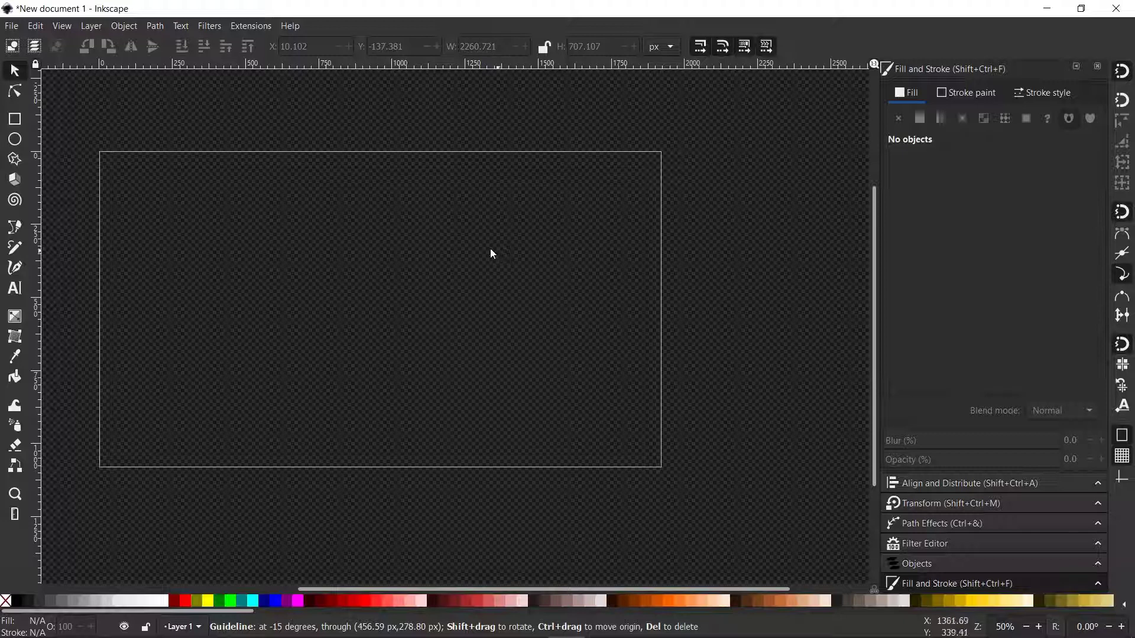
left_click_drag(394, 285, 446, 266)
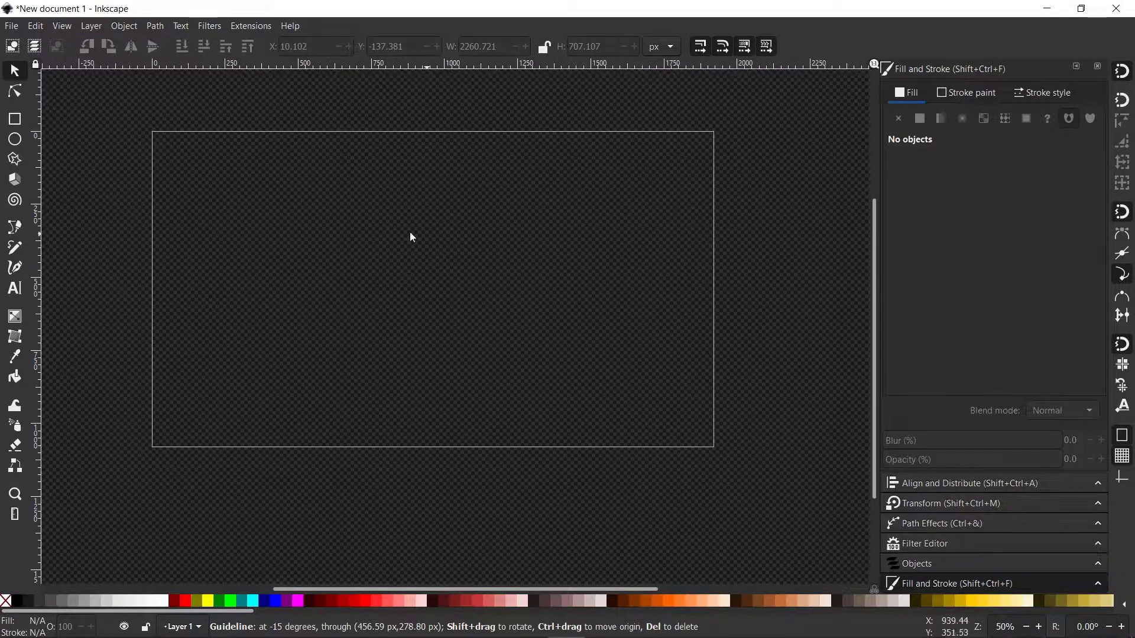
left_click_drag(420, 225, 458, 258)
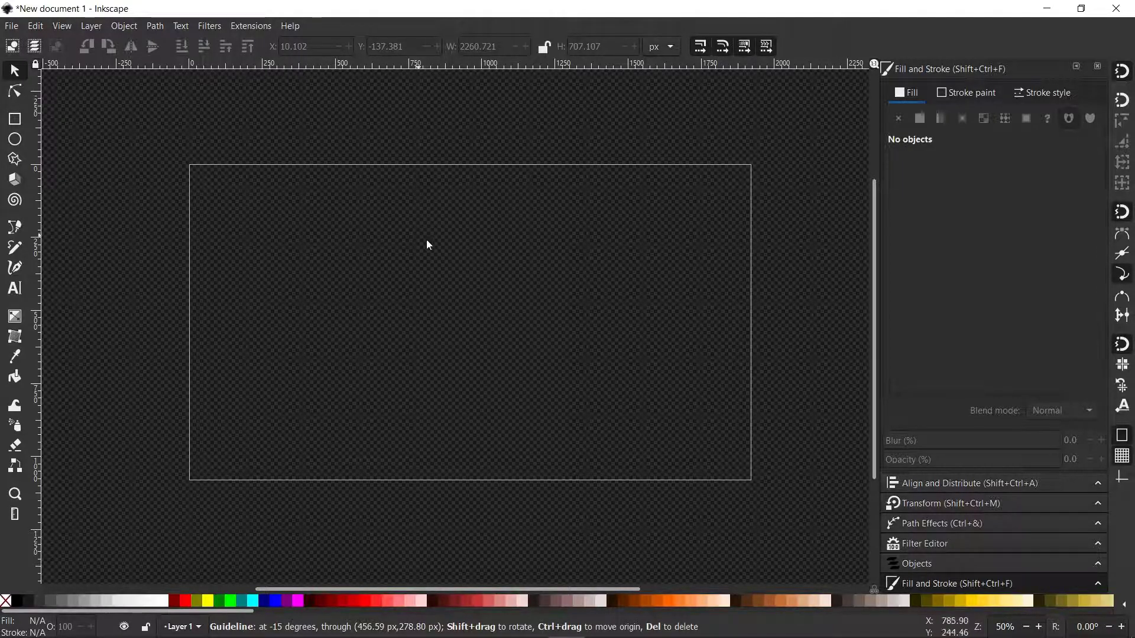
scroll(557, 296, "left", 2)
scroll(489, 347, "right", 2)
scroll(414, 337, "down", 2)
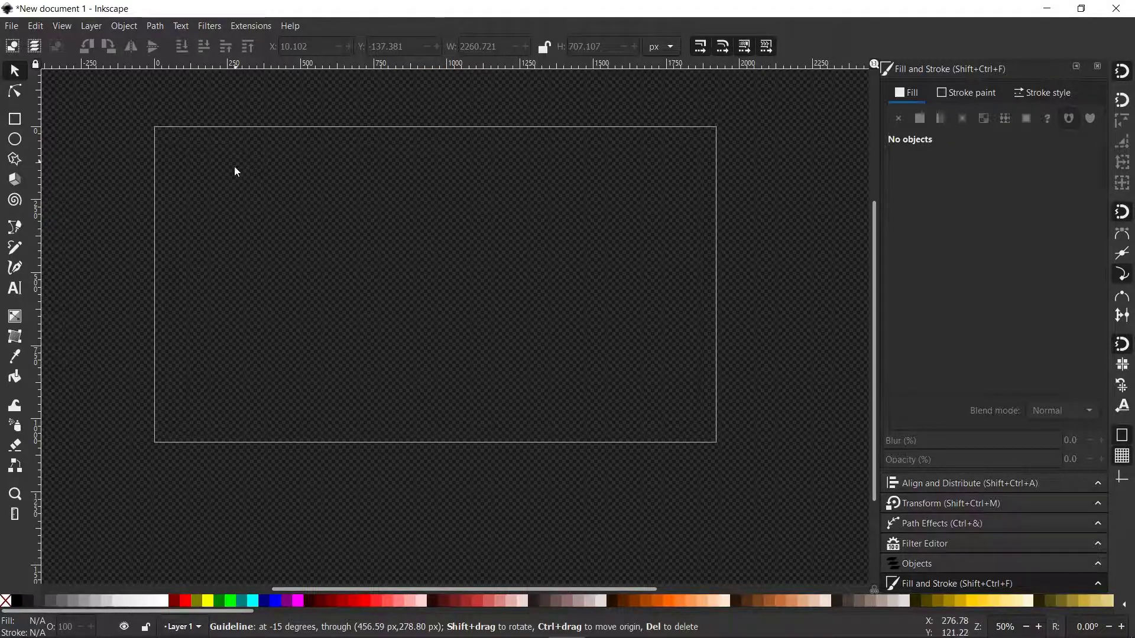
Step: Draw a white 1920 × 1080 px rectangle that covers the page exactly from corner to corner, and deselect it
left_click(15, 120)
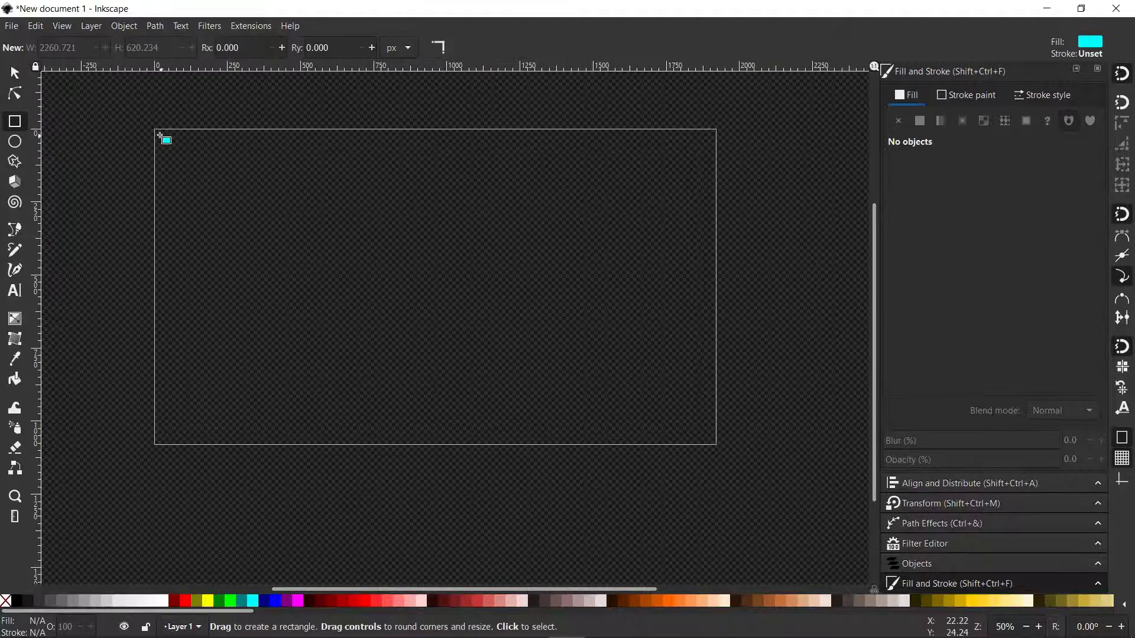
left_click(161, 601)
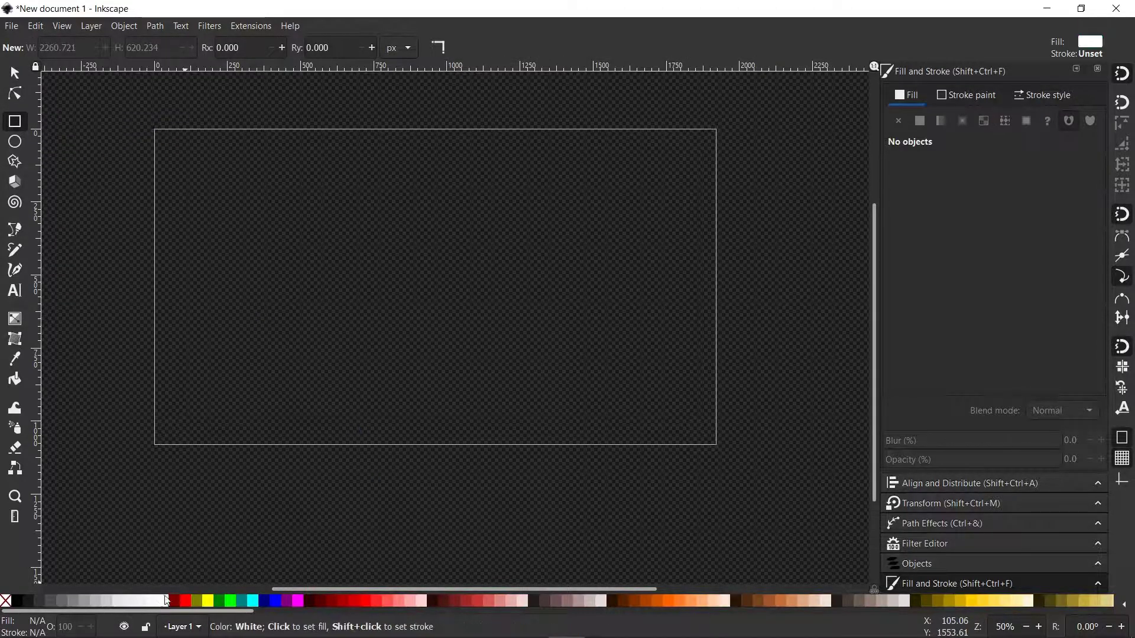
mouse_move(156, 130)
left_mouse_down()
mouse_move(745, 438)
mouse_move(728, 453)
mouse_move(717, 445)
left_mouse_up()
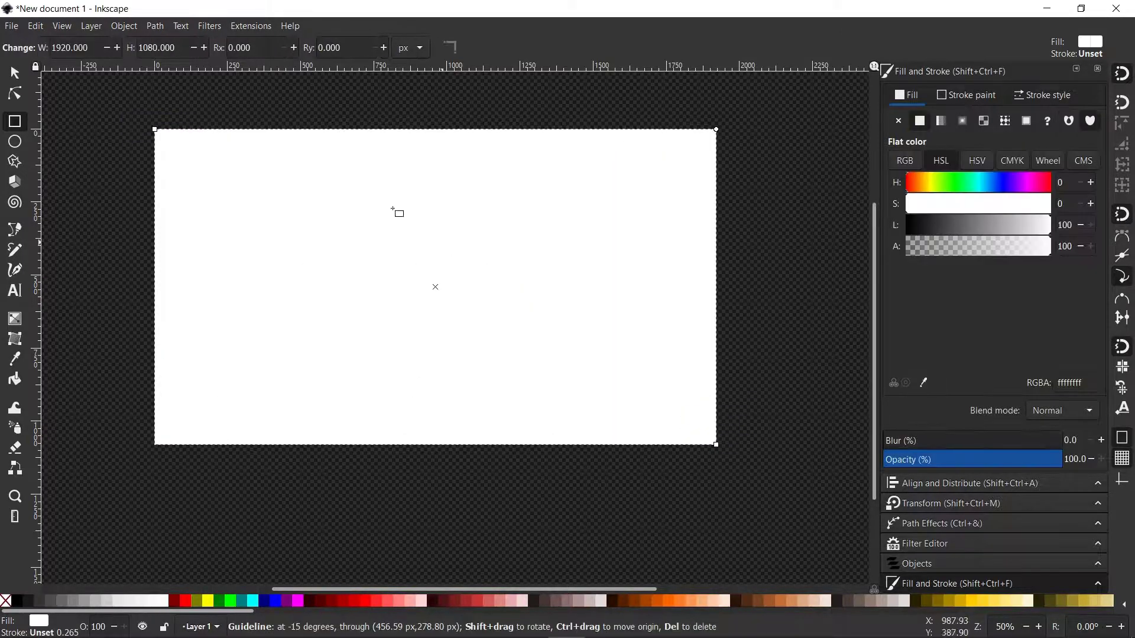
left_click(16, 78)
left_click_drag(778, 241, 763, 267)
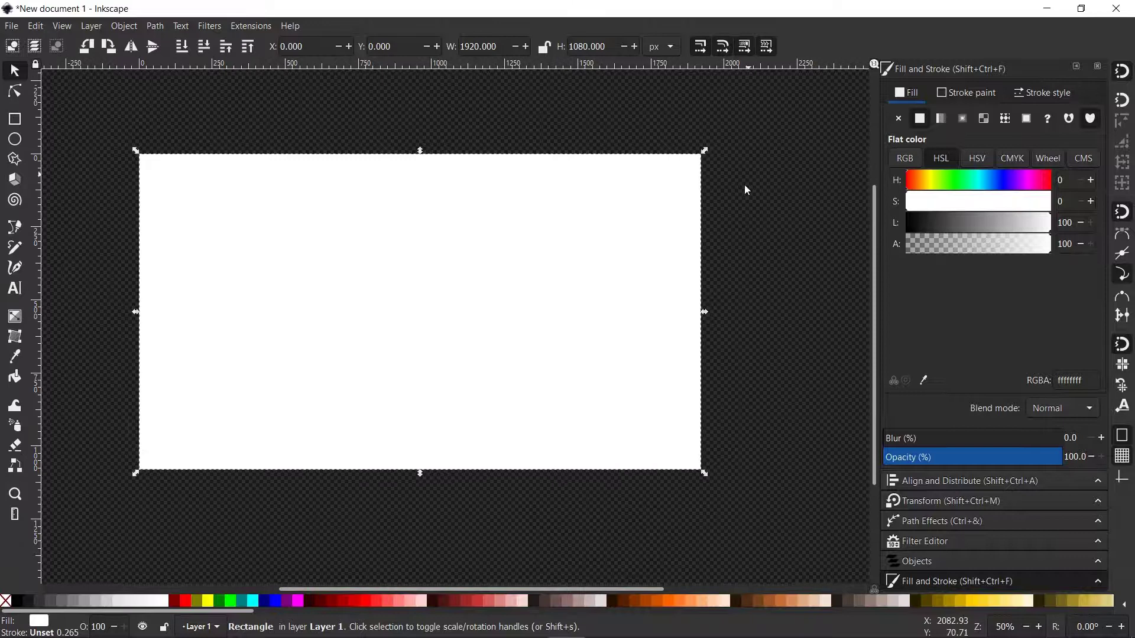
left_click(745, 185)
Step: Try moving and resizing the white rectangle with its corners snapping to the page corners
scroll(495, 229, "down", 2)
scroll(494, 259, "up", 2)
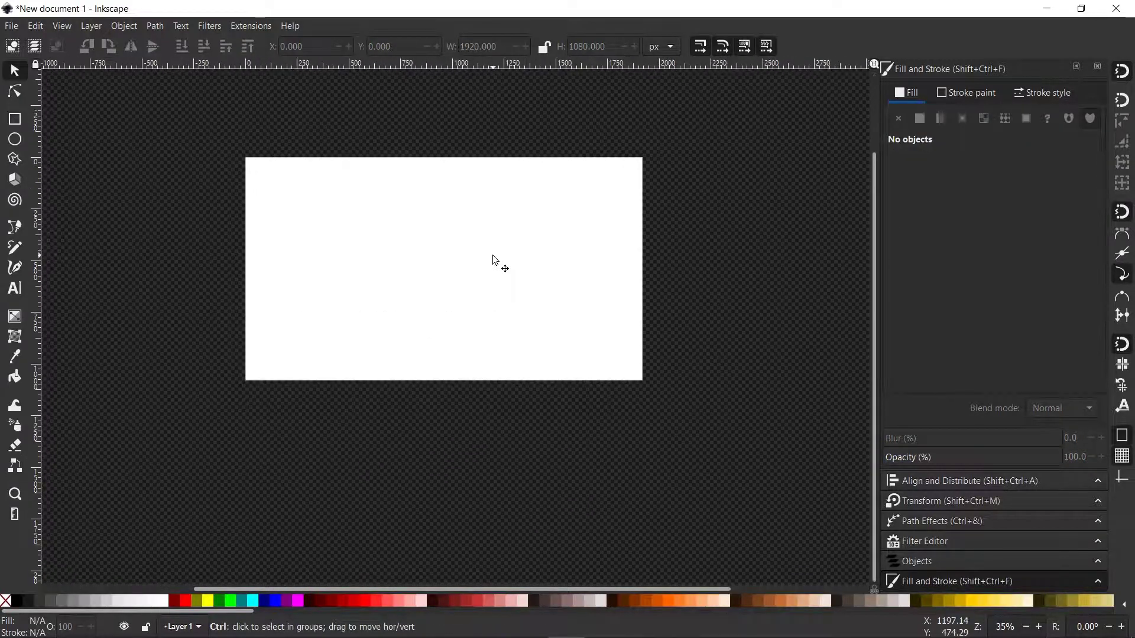
left_click_drag(517, 231, 530, 259)
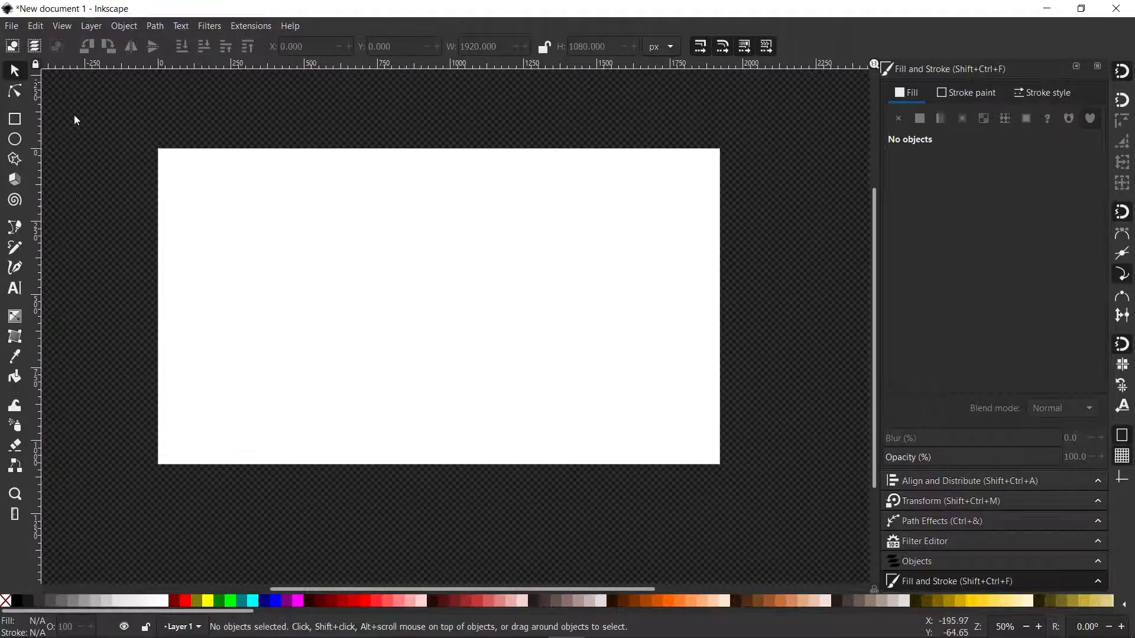
left_click(230, 179)
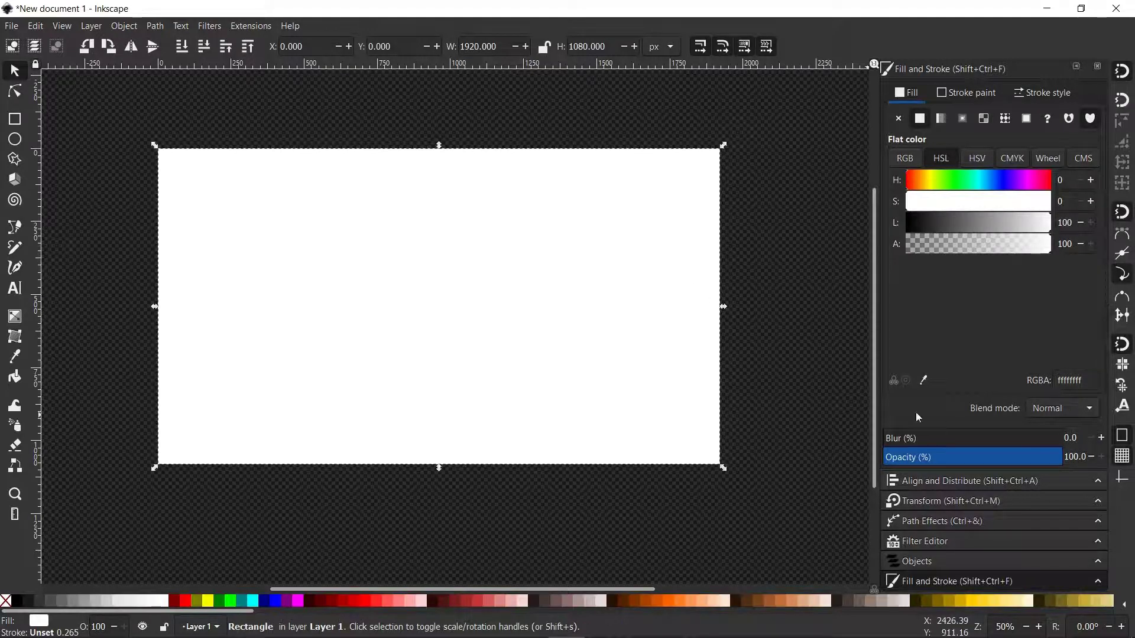
mouse_move(414, 245)
left_mouse_down()
mouse_move(451, 271)
mouse_move(399, 242)
mouse_move(417, 248)
left_mouse_up()
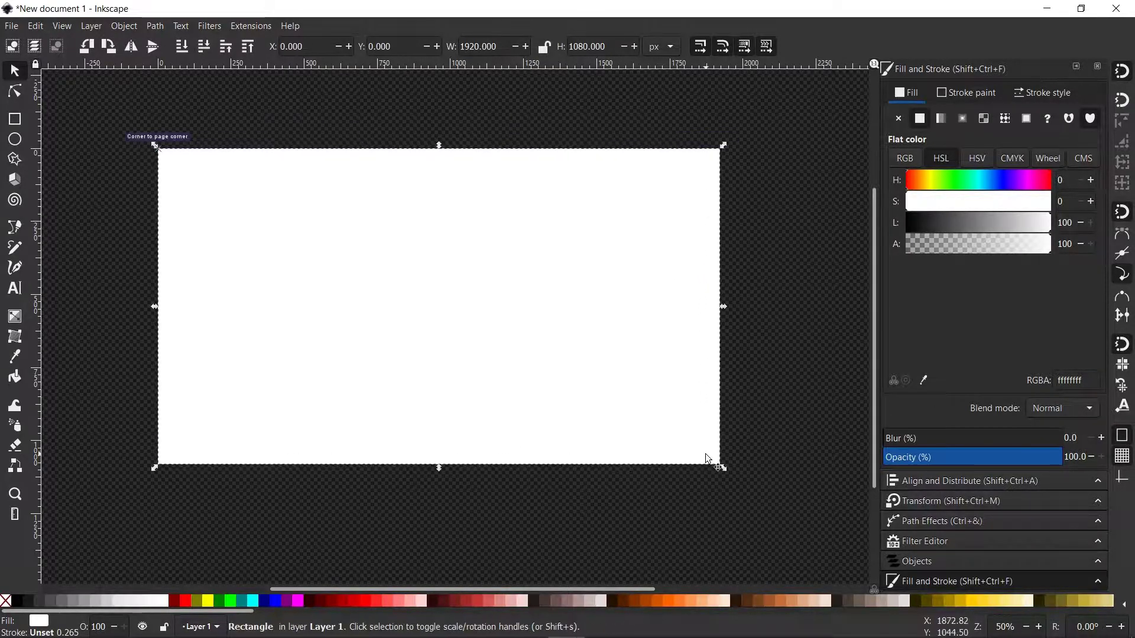
mouse_move(727, 471)
left_mouse_down()
mouse_move(711, 462)
mouse_move(724, 467)
left_mouse_up()
Step: Try rounding the white rectangle's corners, restore them to sharp and deselect the rectangle
left_click(16, 123)
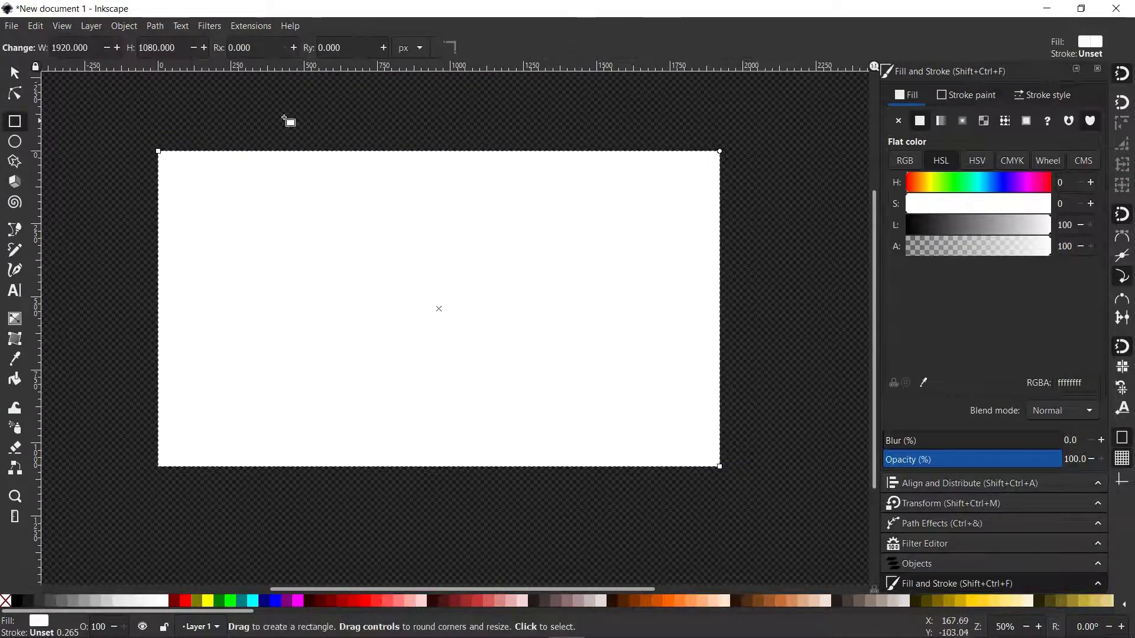
left_click_drag(723, 154, 750, 160)
left_click(447, 46)
left_click_drag(710, 187, 602, 241)
scroll(398, 312, "down", 2)
scroll(399, 312, "down", 1)
left_click_drag(373, 309, 378, 257)
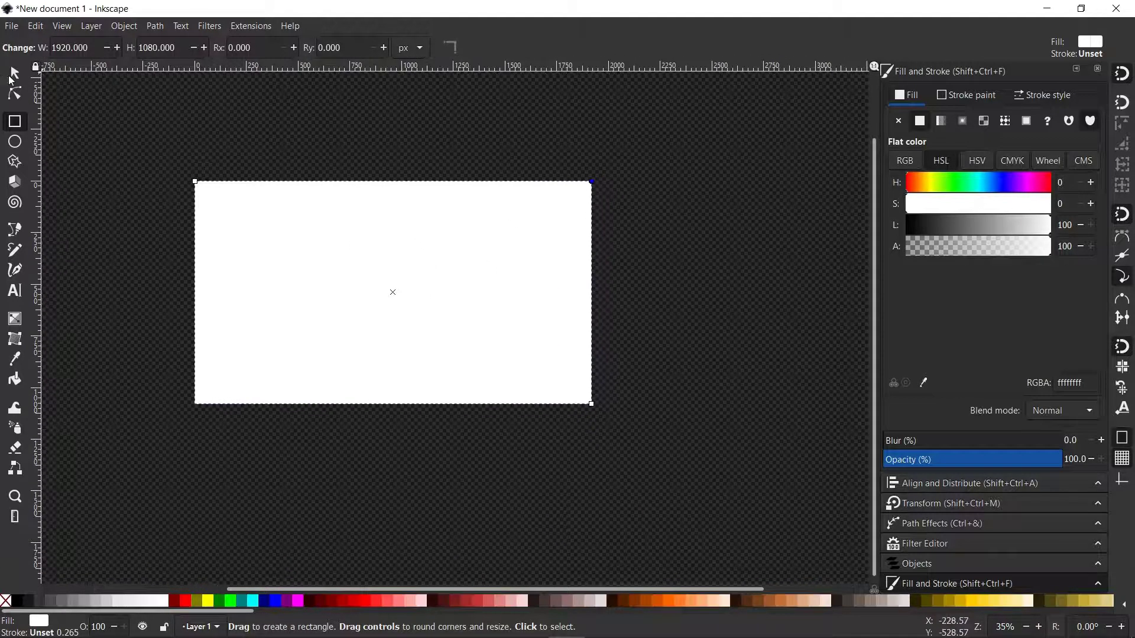
left_click(335, 163)
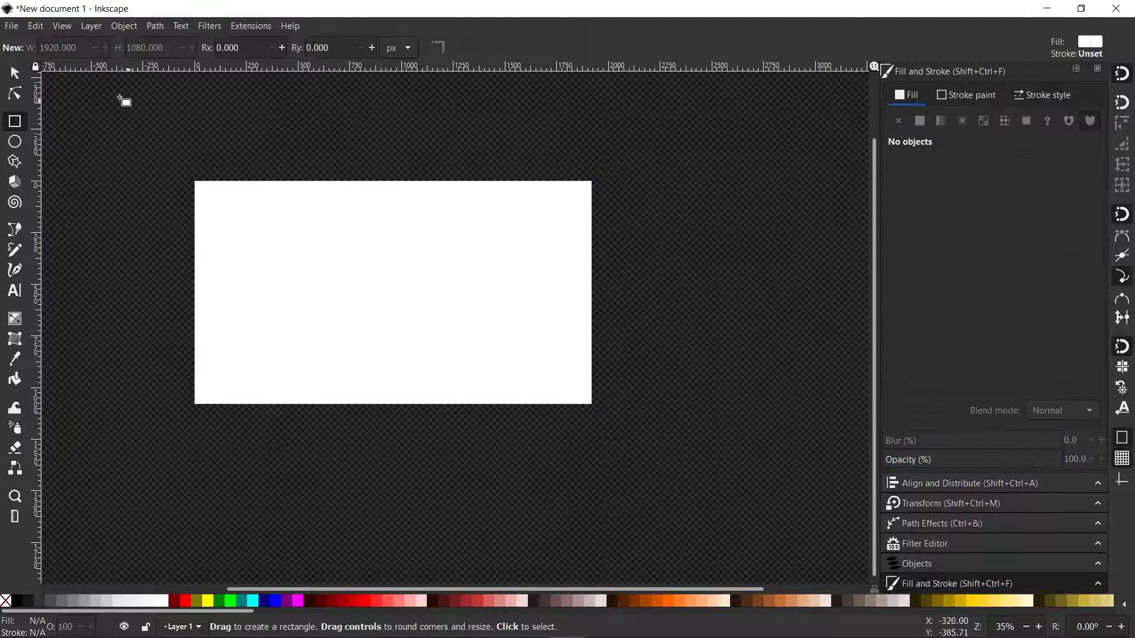
left_click(15, 72)
Step: Add a new layer named Page above Layer 1 from the Objects dialog
mouse_move(389, 293)
left_mouse_down()
mouse_move(445, 304)
mouse_move(398, 309)
left_mouse_up()
scroll(434, 310, "up", 1)
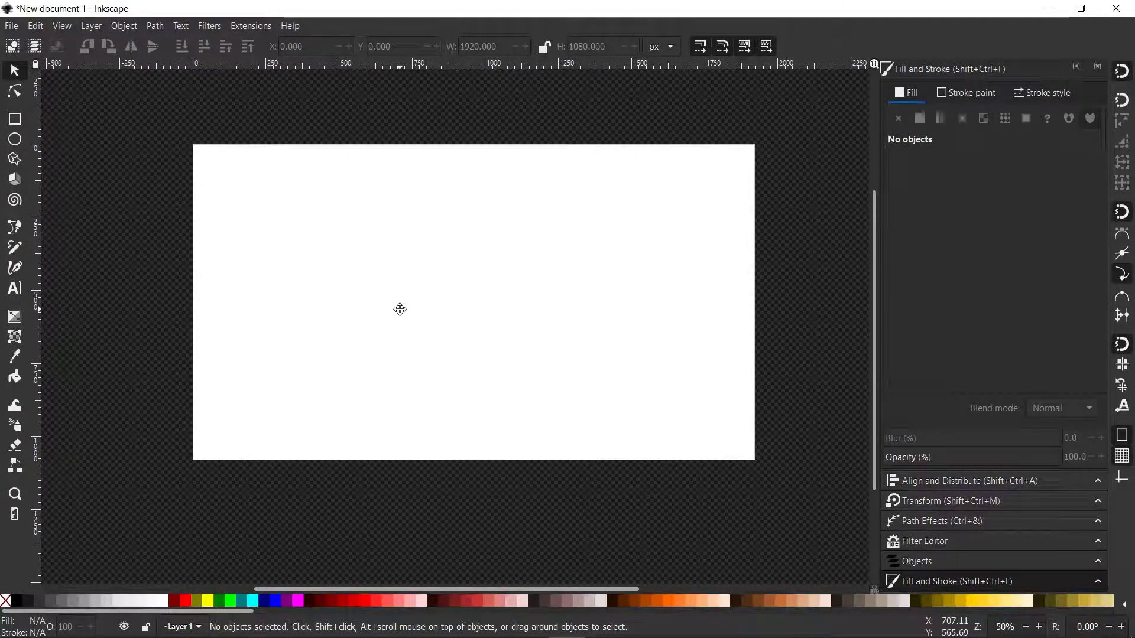
scroll(393, 312, "down", 1)
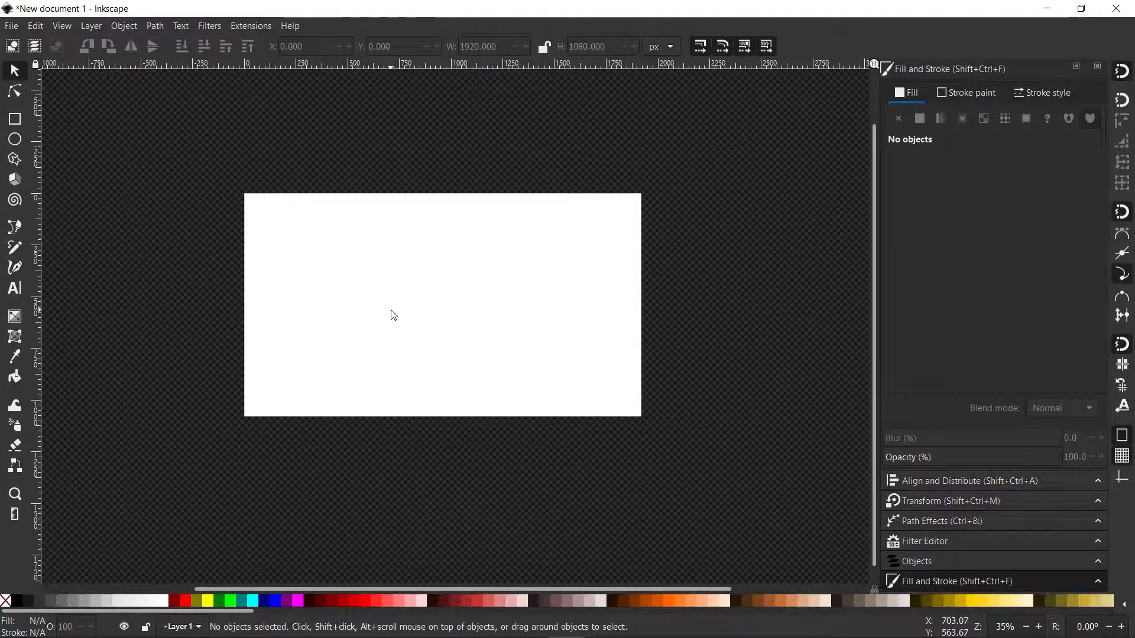
left_click(925, 562)
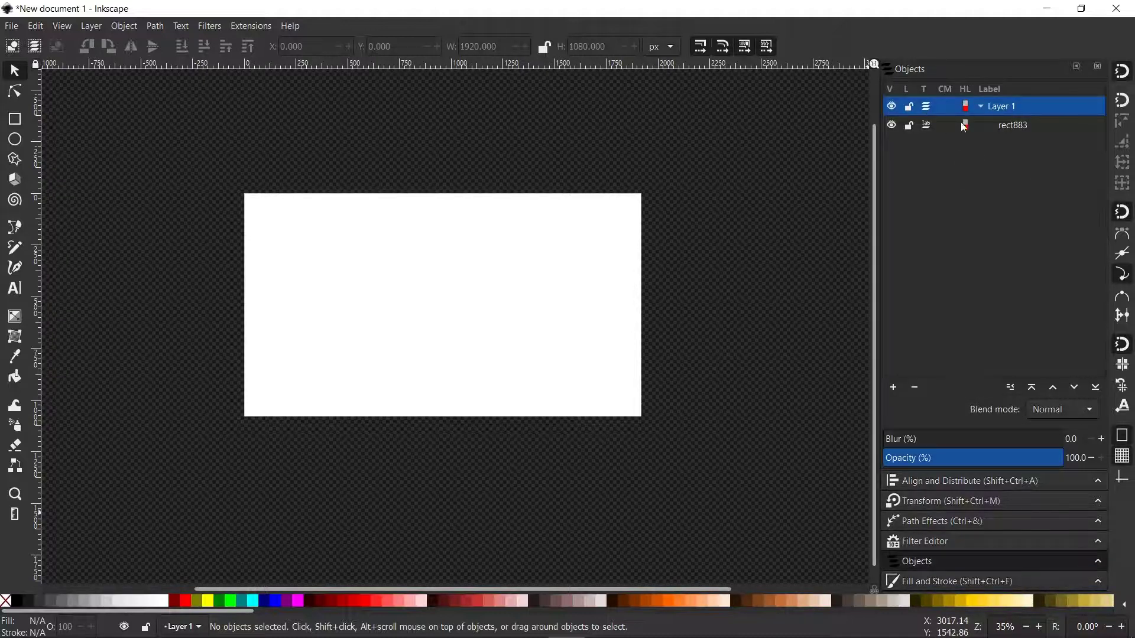
left_click(893, 387)
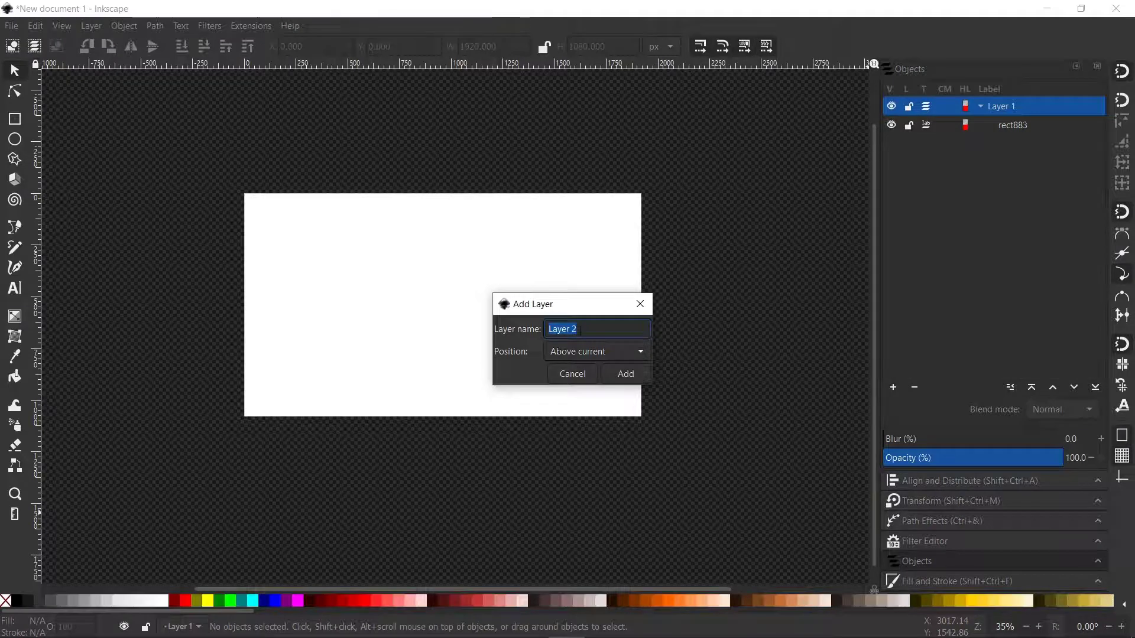
type("Page")
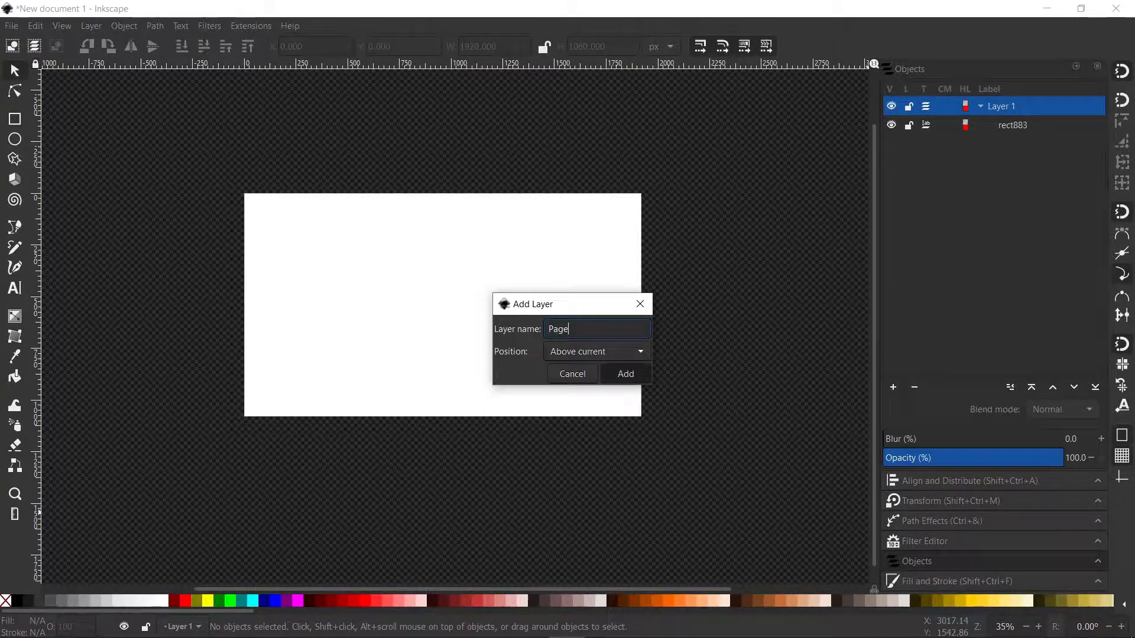
left_click(625, 373)
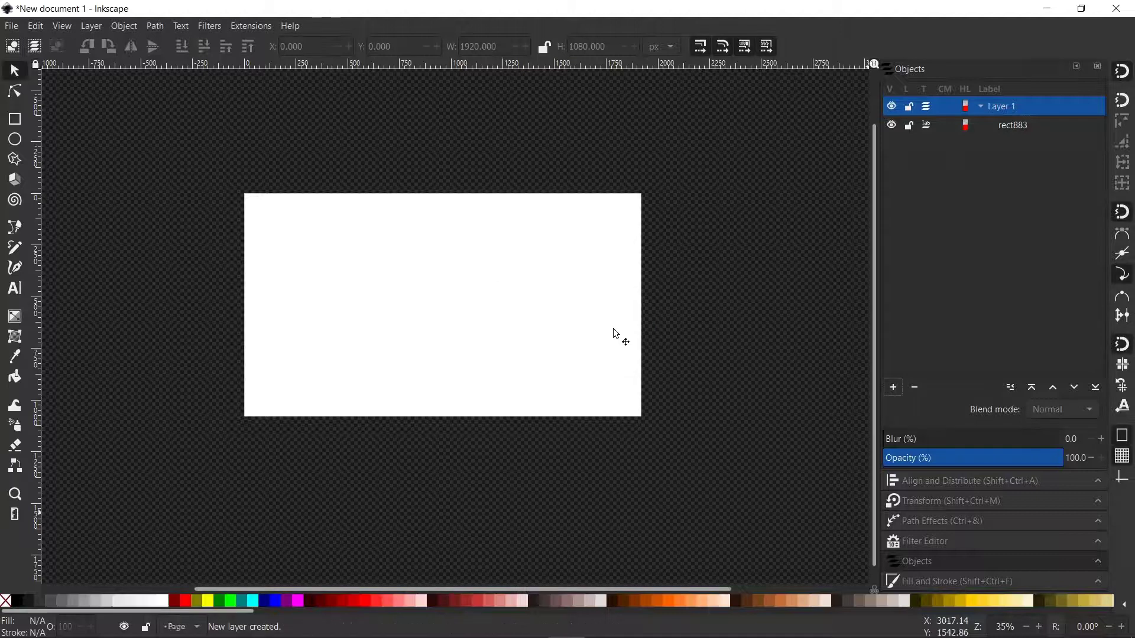
Step: Set the Page layer's highlight color to black with an alpha of 91
left_click(966, 108)
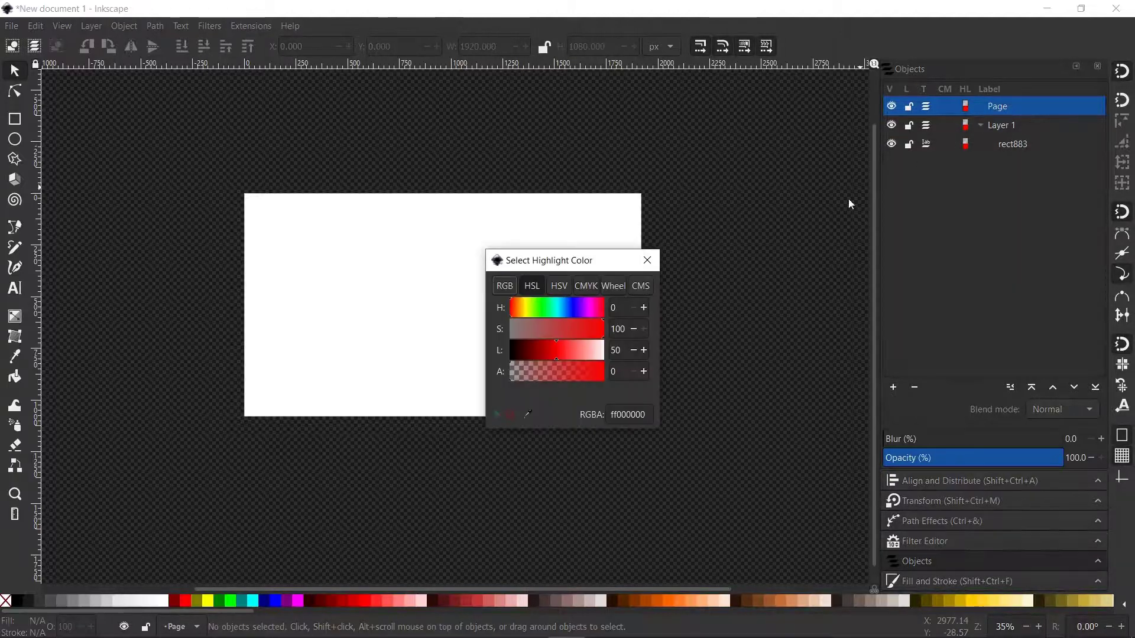
left_click(569, 309)
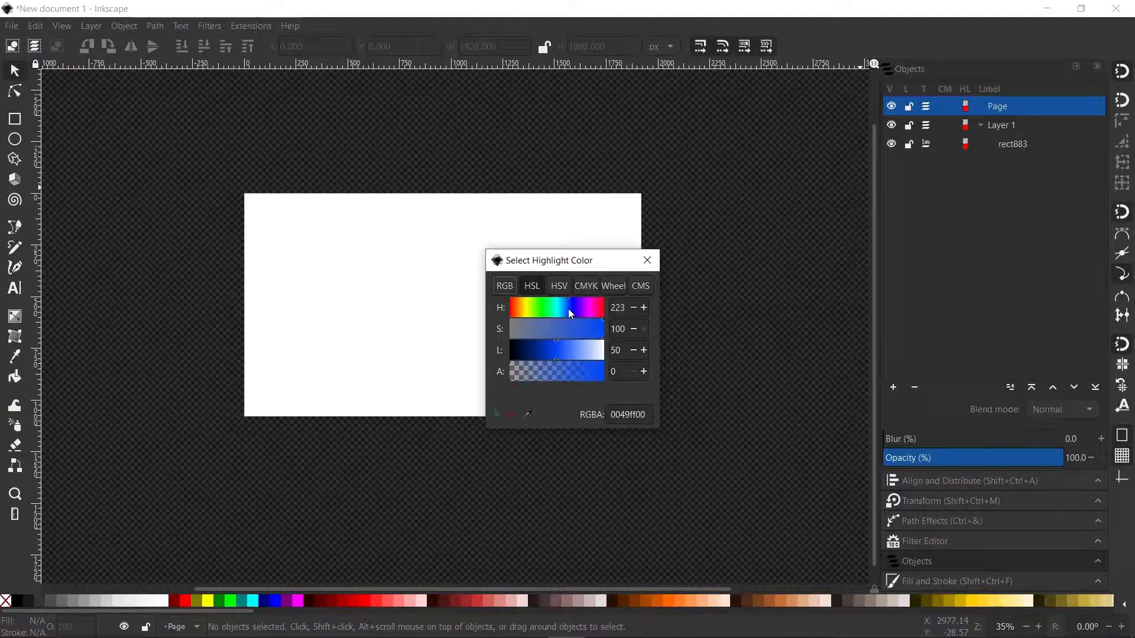
left_click_drag(556, 351, 480, 357)
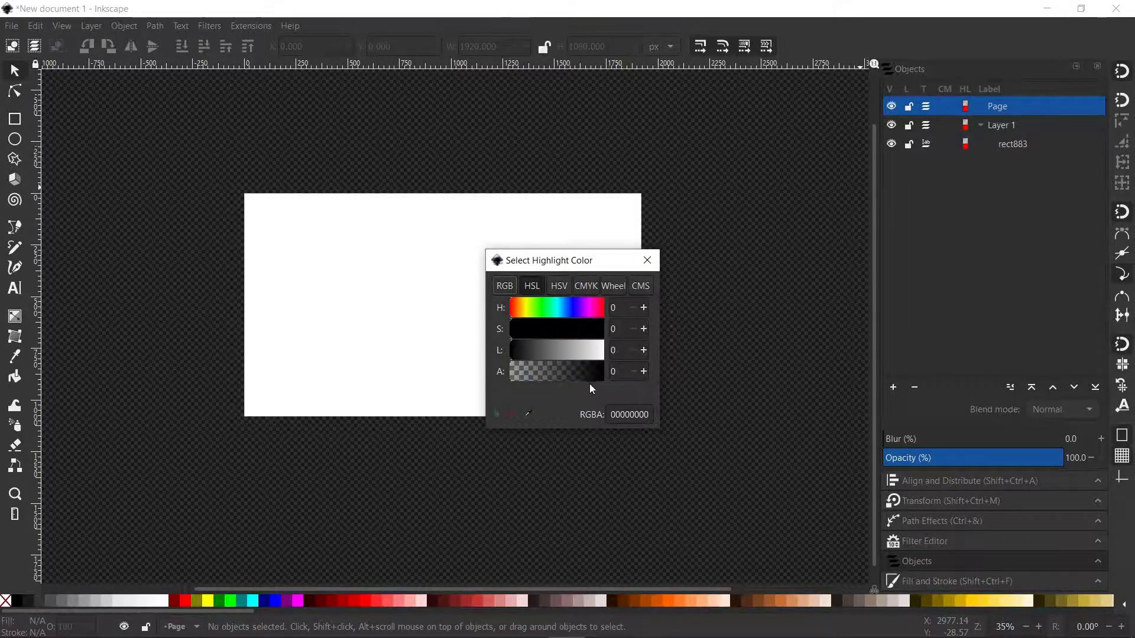
left_click(514, 375)
left_click_drag(514, 375, 692, 383)
left_click_drag(555, 367, 600, 373)
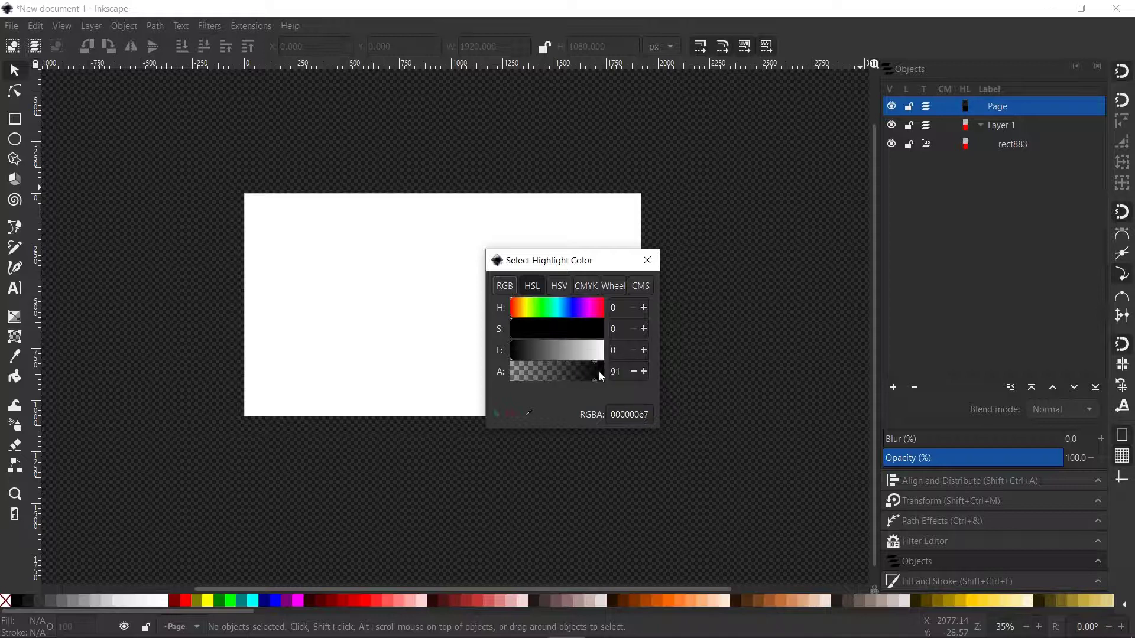
left_click(651, 263)
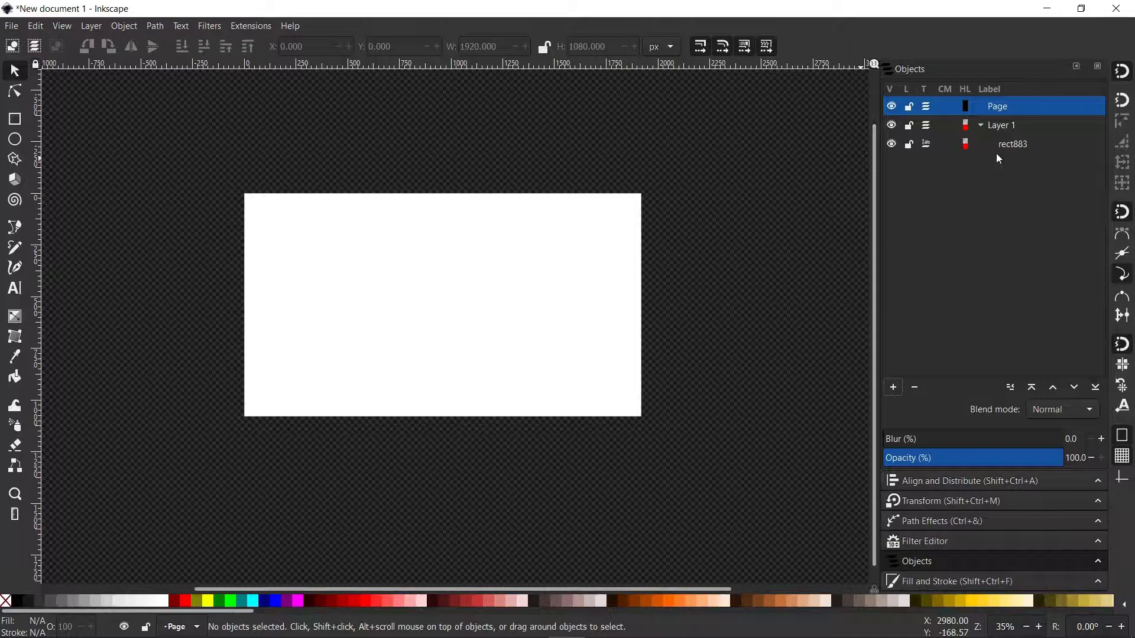
Step: Move the white rectangle from Layer 1 into the Page layer and lock the Page layer
left_click(547, 258)
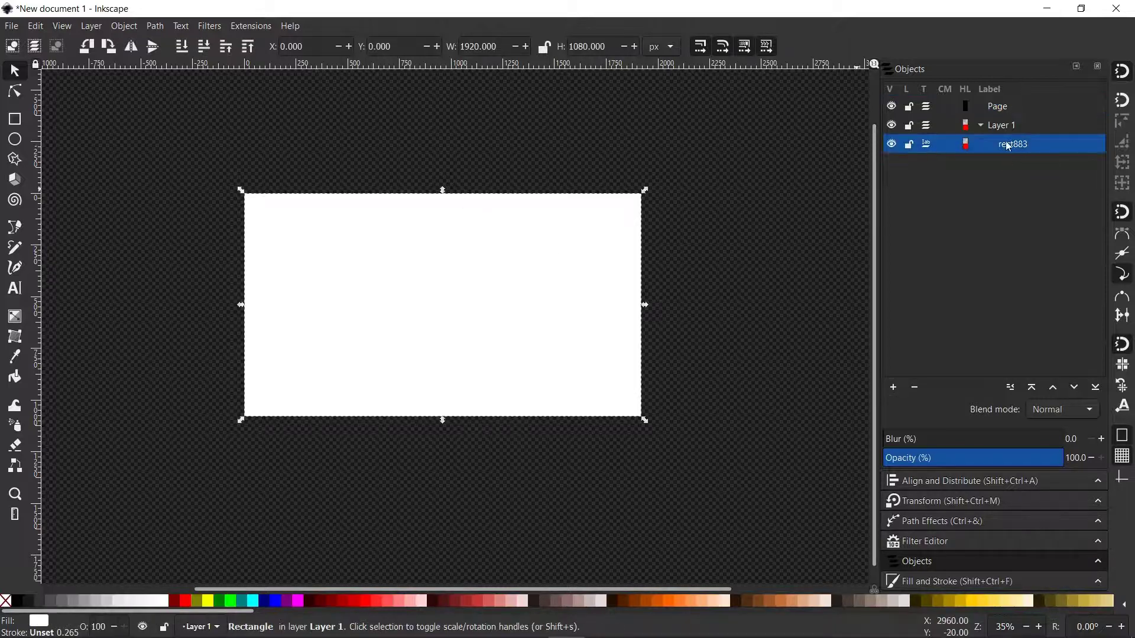
left_click_drag(1026, 146, 1023, 111)
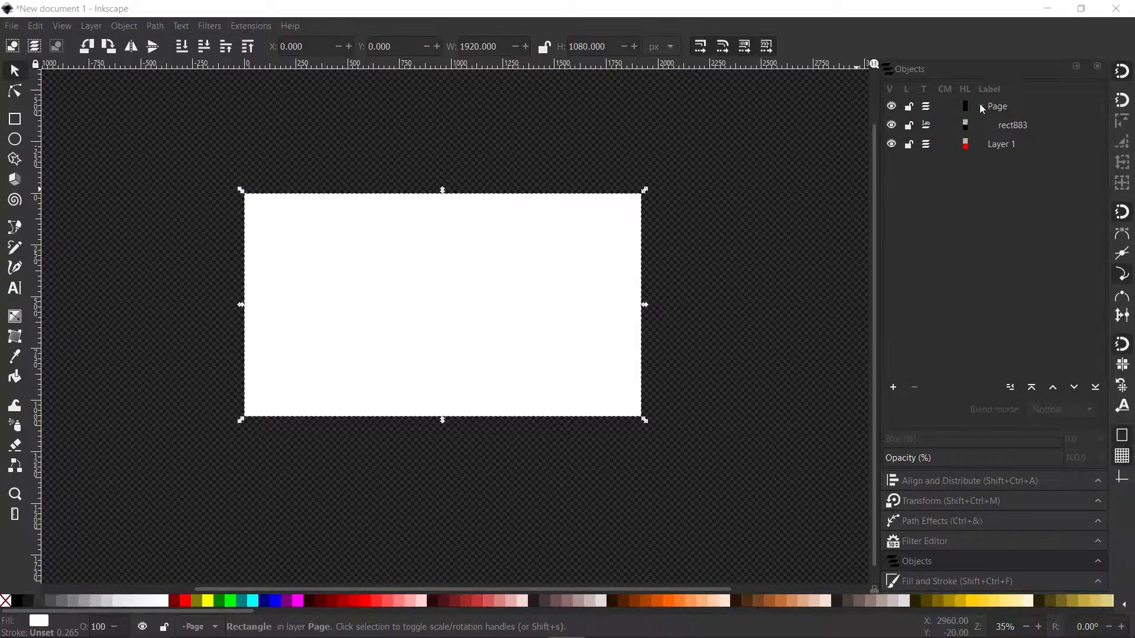
left_click(910, 106)
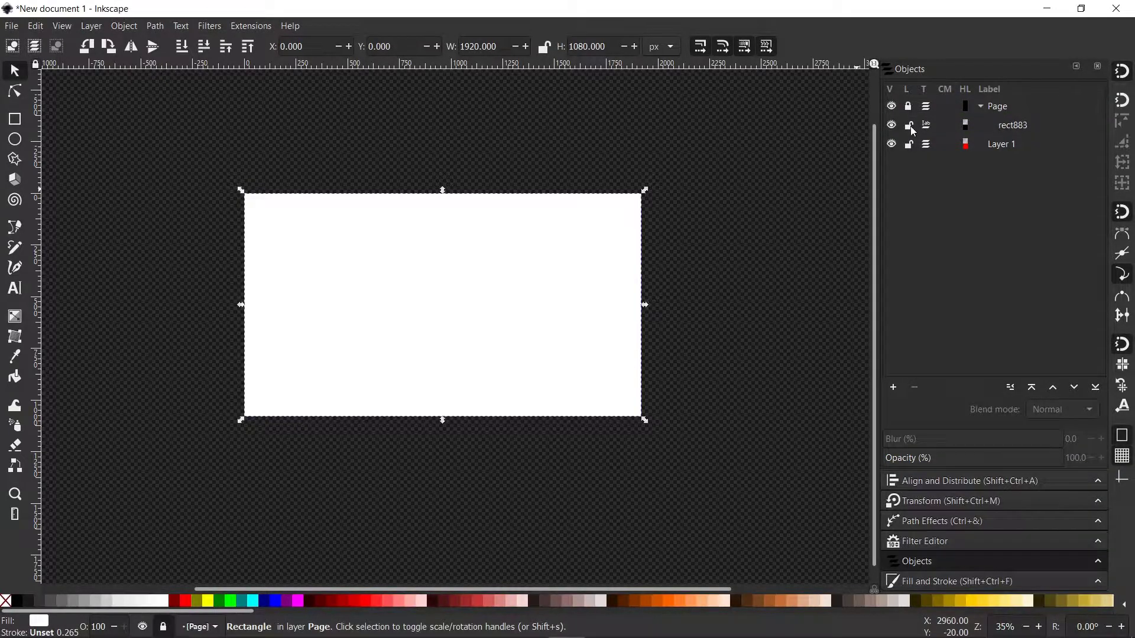
Step: Move the Page layer below Layer 1, collapse it and make Layer 1 the active layer
left_click(981, 105)
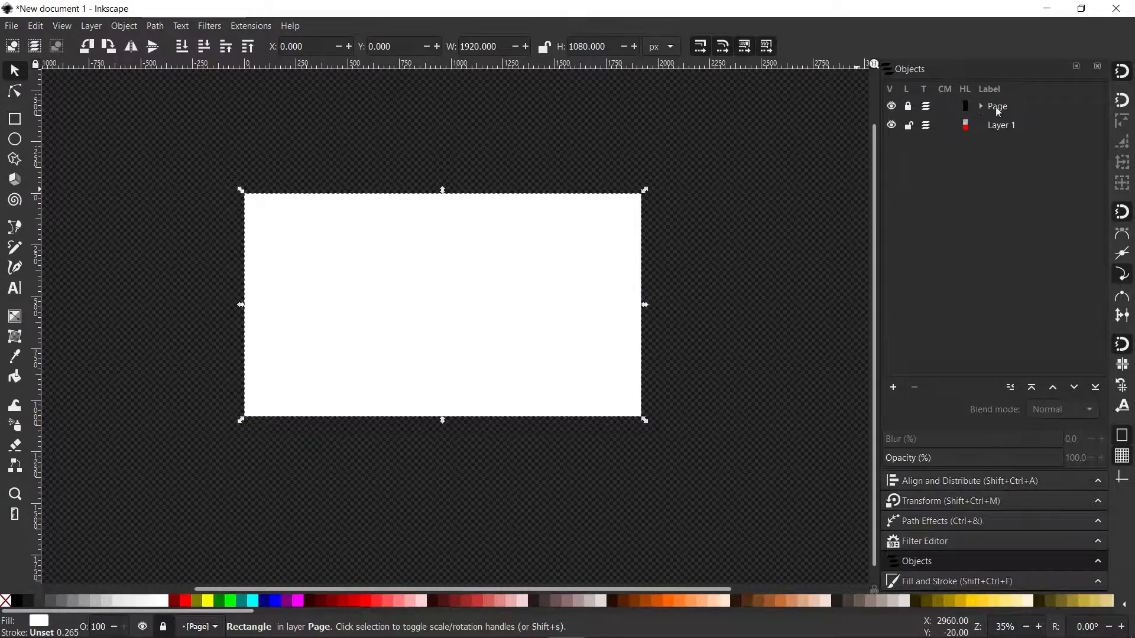
left_click_drag(999, 107, 1006, 197)
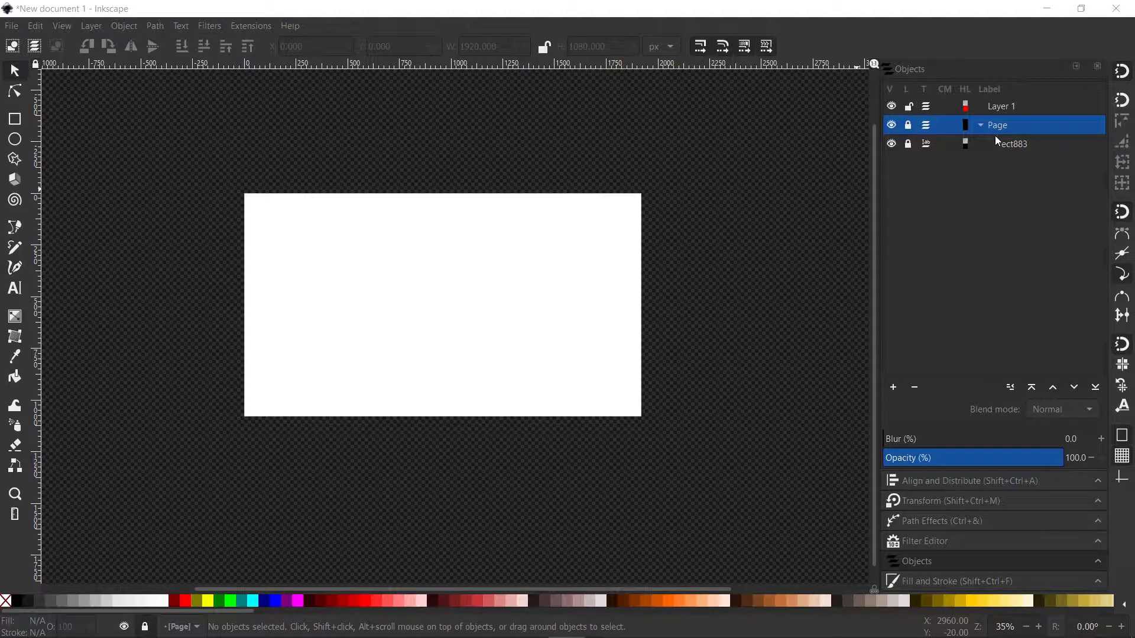
left_click(980, 125)
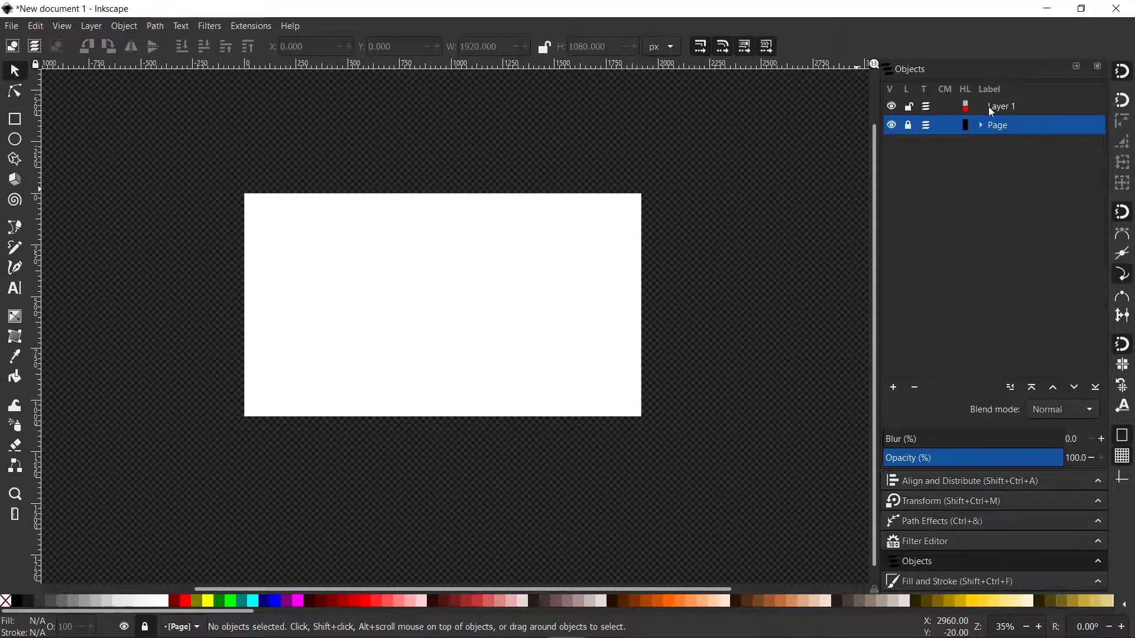
left_click(1005, 110)
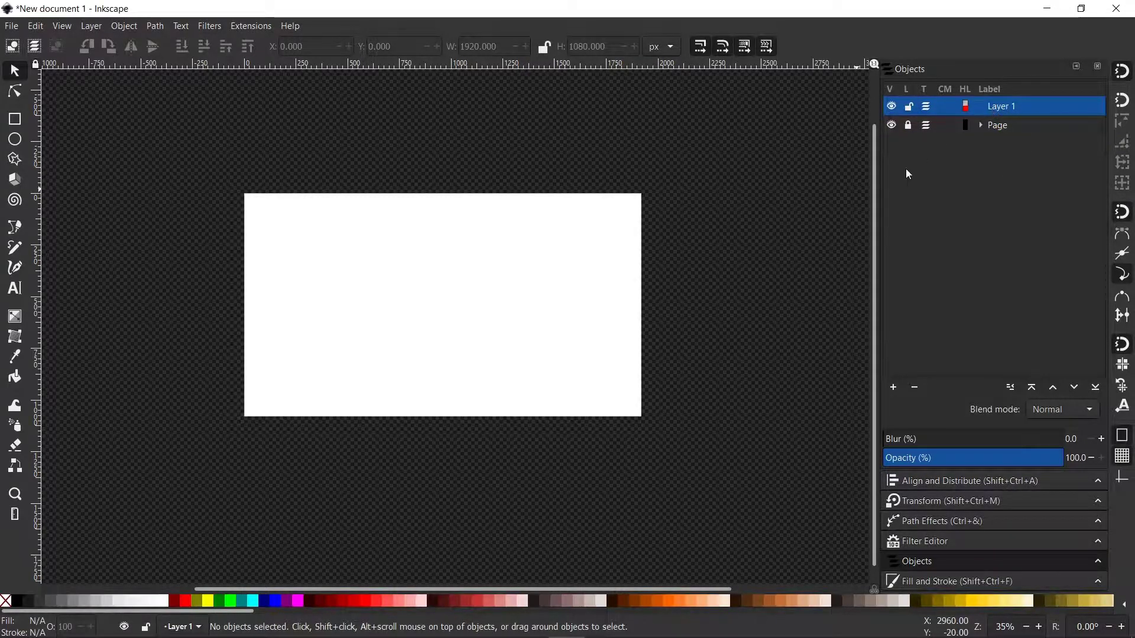
Step: Draw a red ellipse with radii of about 211 by 189 px and a red five-cornered star on Layer 1
left_click(17, 140)
left_click_drag(294, 217, 381, 294)
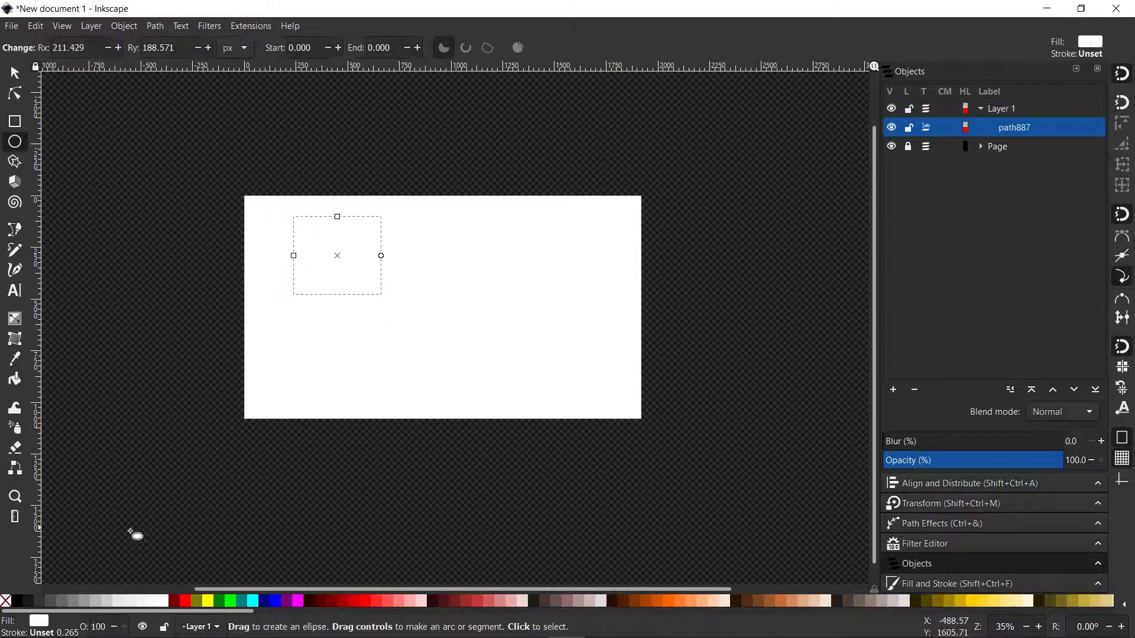
left_click(27, 602)
left_click(365, 602)
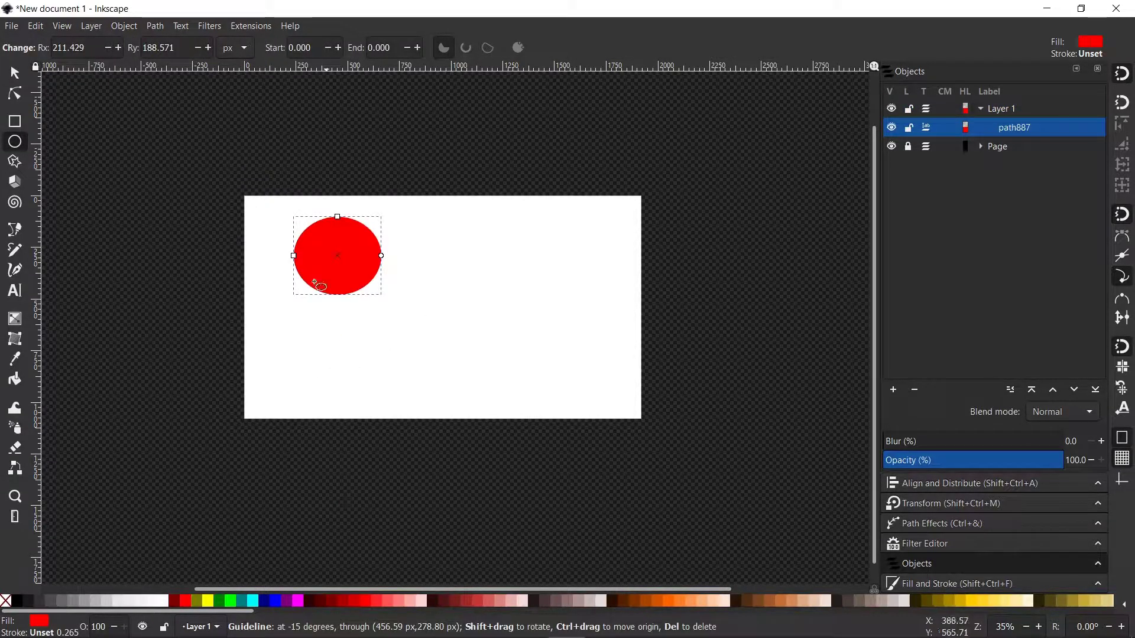
left_click(15, 161)
mouse_move(450, 278)
left_mouse_down()
mouse_move(527, 362)
mouse_move(518, 357)
left_mouse_up()
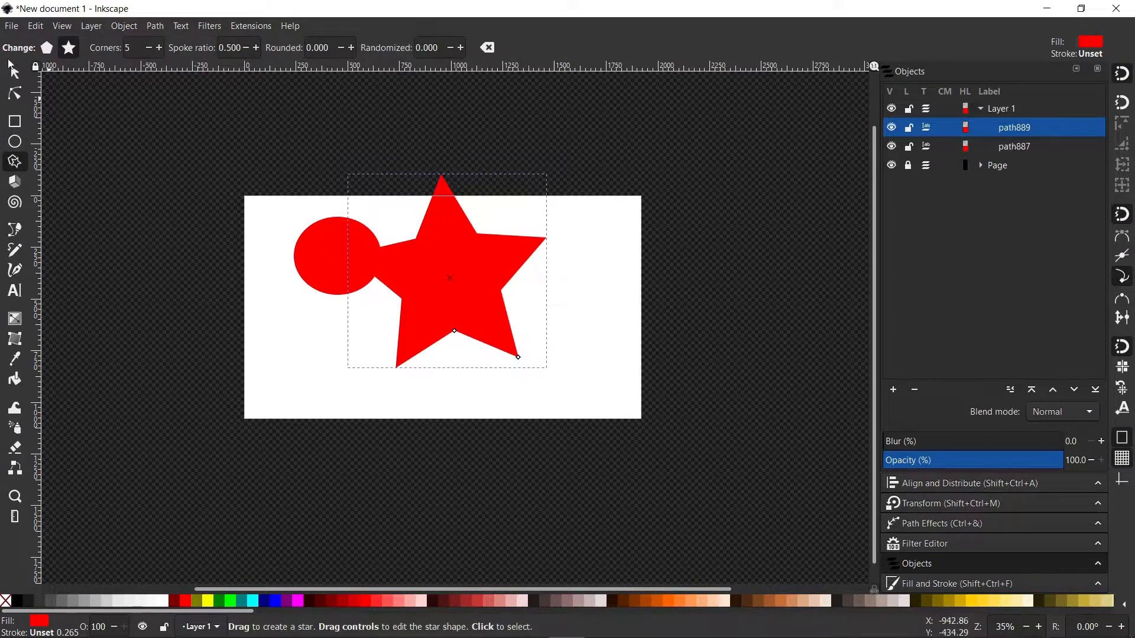
Step: Try selecting and moving the locked white background, and delete the red ellipse and star together
left_click(15, 72)
left_click(603, 266)
left_click_drag(587, 209, 598, 334)
left_click_drag(628, 231, 596, 340)
left_click_drag(591, 246, 557, 349)
left_click_drag(597, 98, 228, 431)
key("Delete")
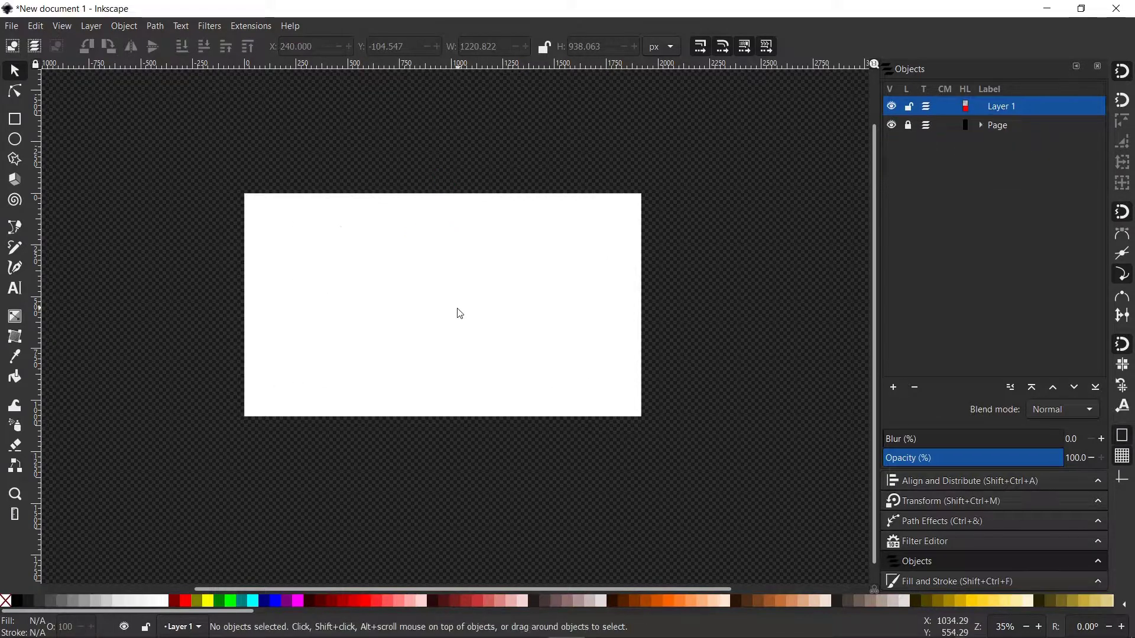
Step: Save the document as a template named User and close the document window
scroll(457, 309, "up", 1)
left_click_drag(534, 332, 544, 337)
left_click(11, 26)
mouse_move(83, 91)
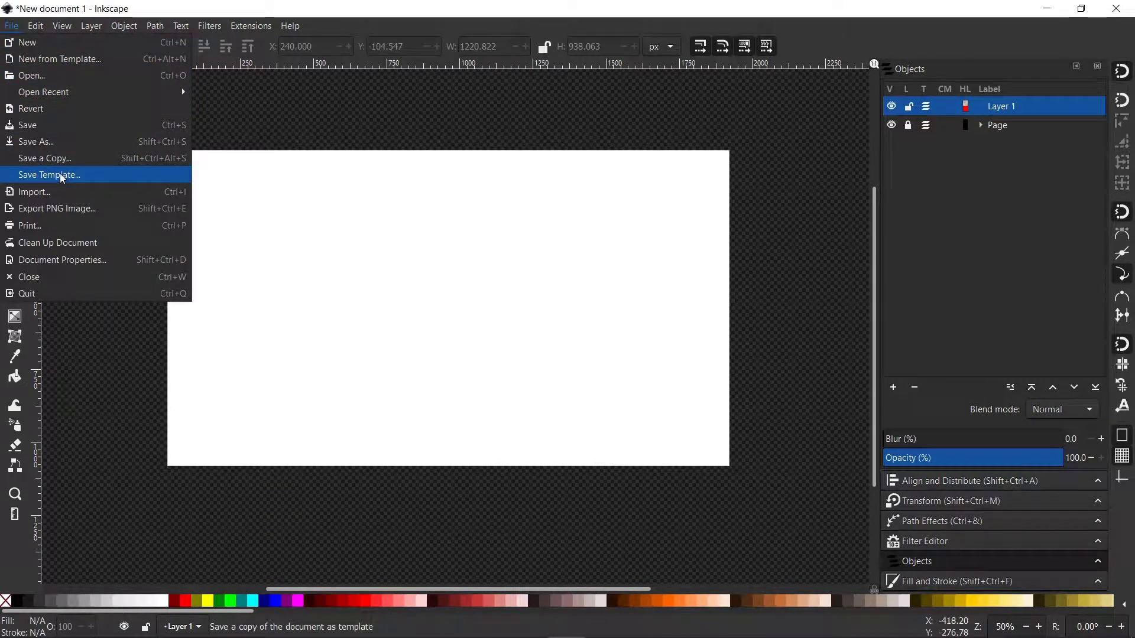
left_click(67, 178)
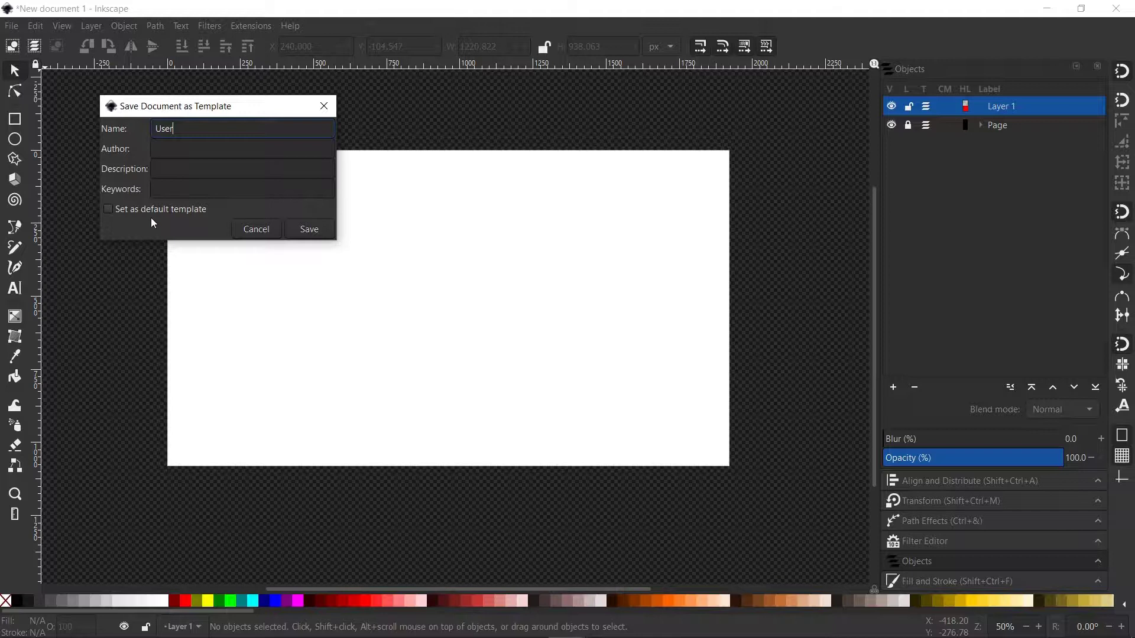
left_click(311, 230)
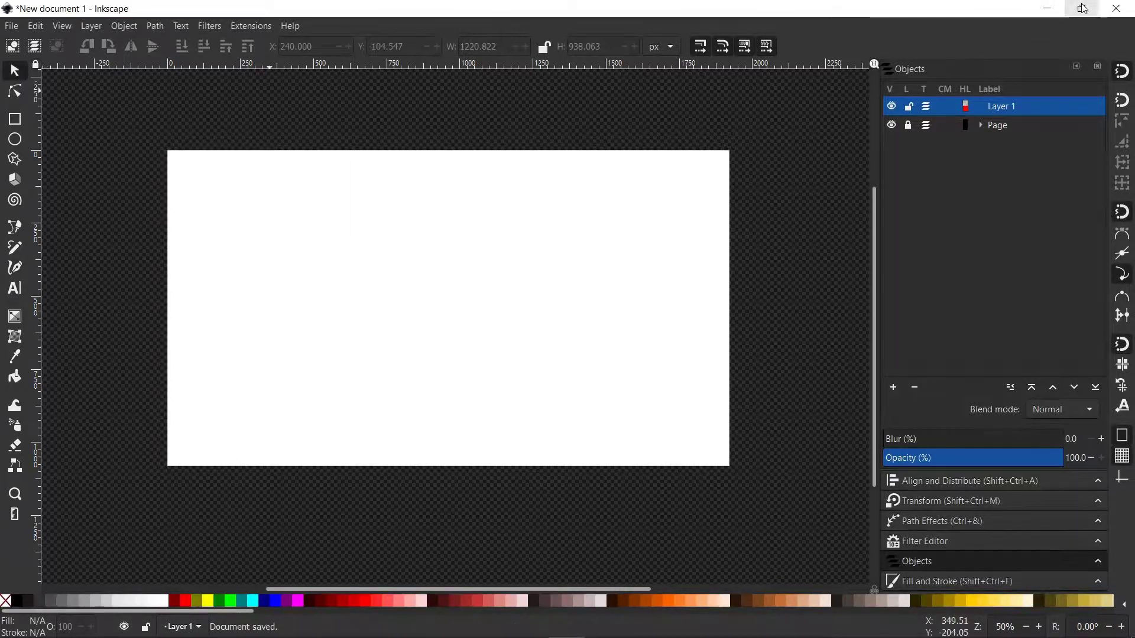
left_click(1115, 10)
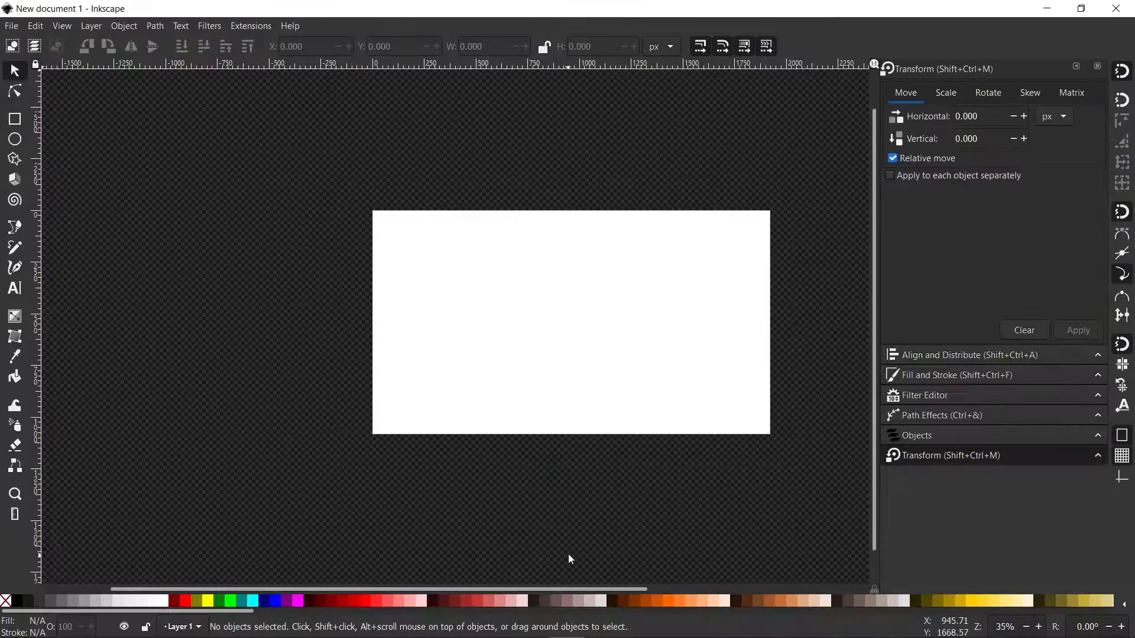
left_click_drag(549, 335, 437, 302)
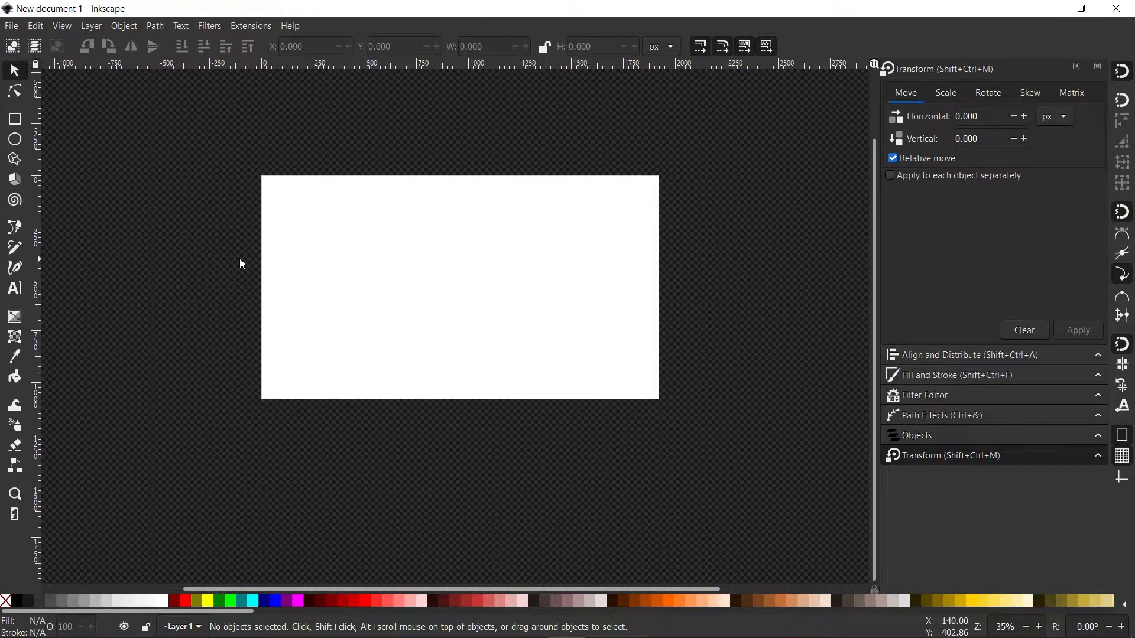
left_click_drag(439, 235, 426, 237)
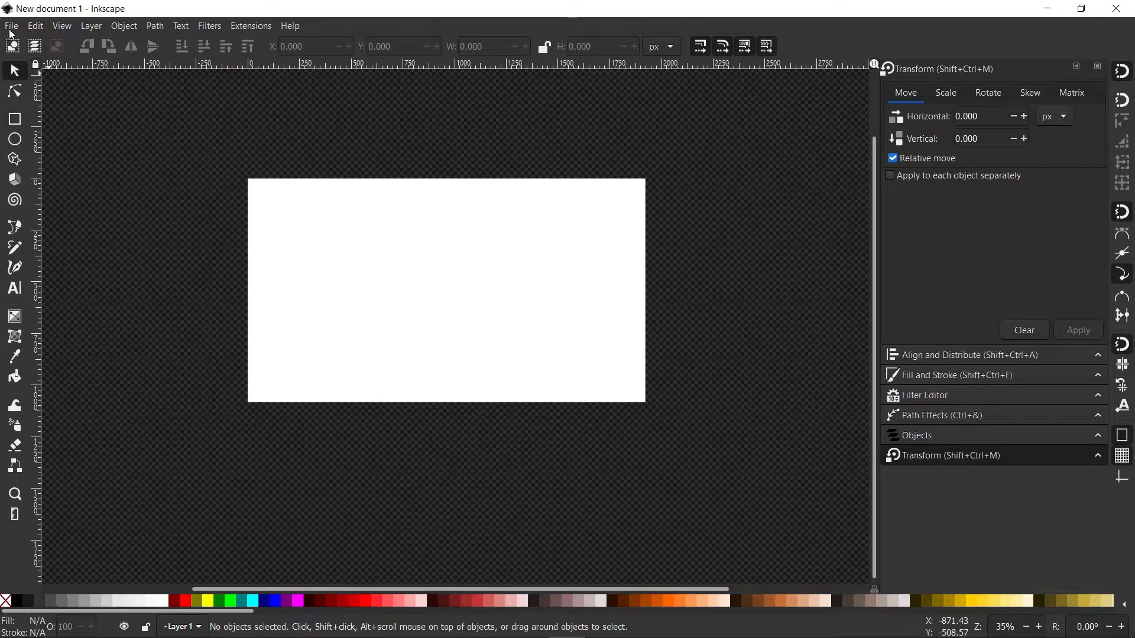
left_click(12, 27)
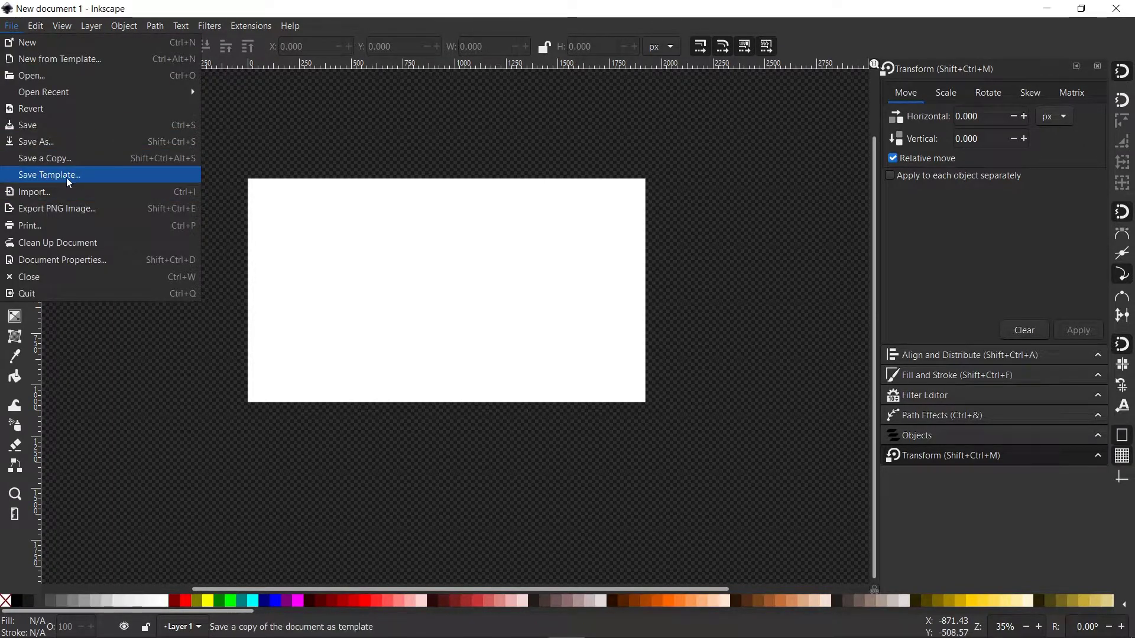
left_click(437, 147)
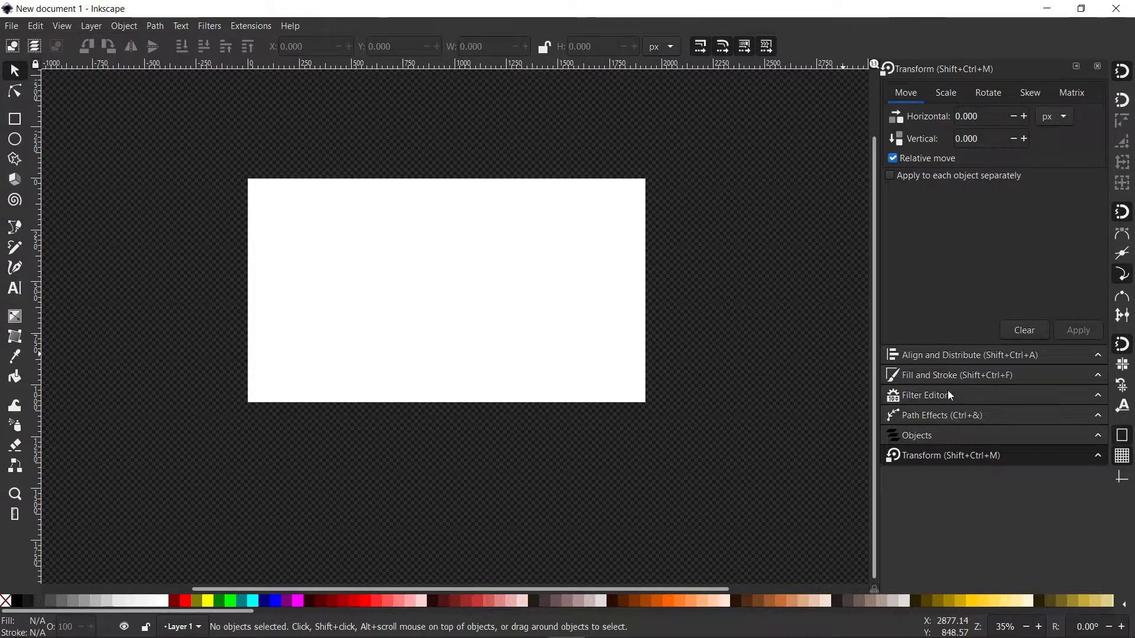
left_click_drag(540, 341, 514, 340)
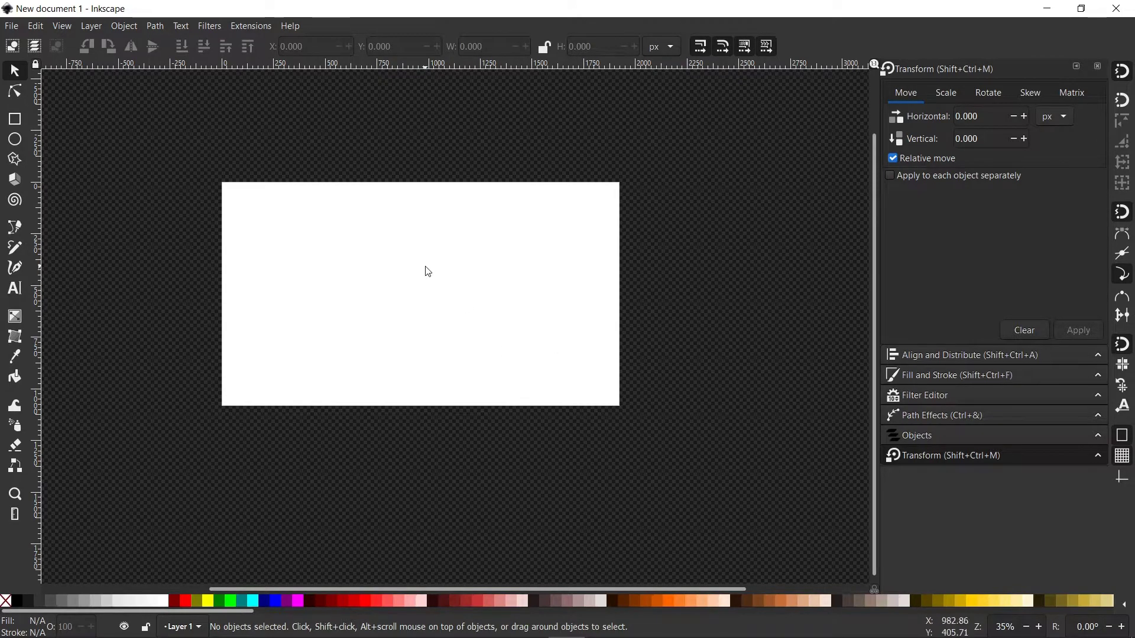
left_click_drag(558, 304, 603, 307)
left_click_drag(523, 363, 492, 342)
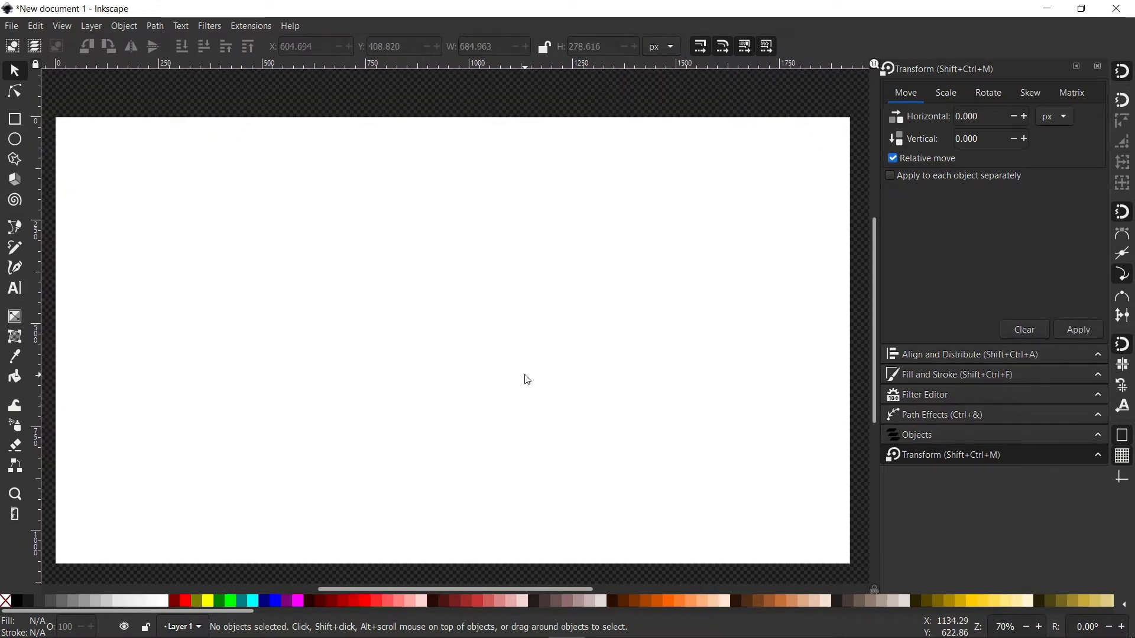
scroll(525, 377, "down", 1)
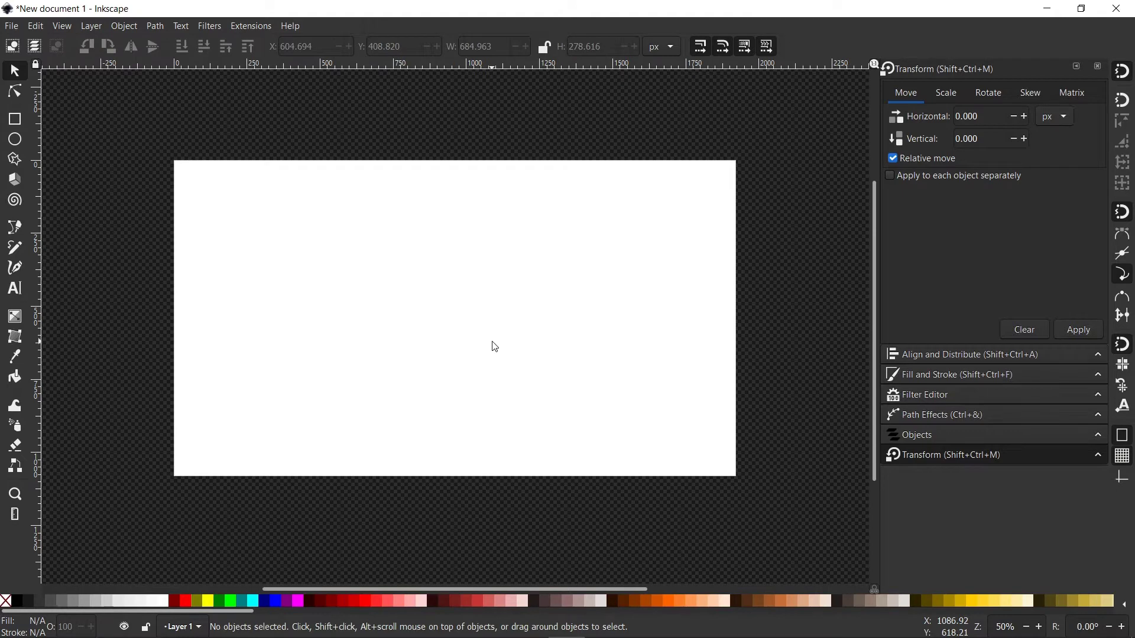
scroll(497, 329, "up", 1)
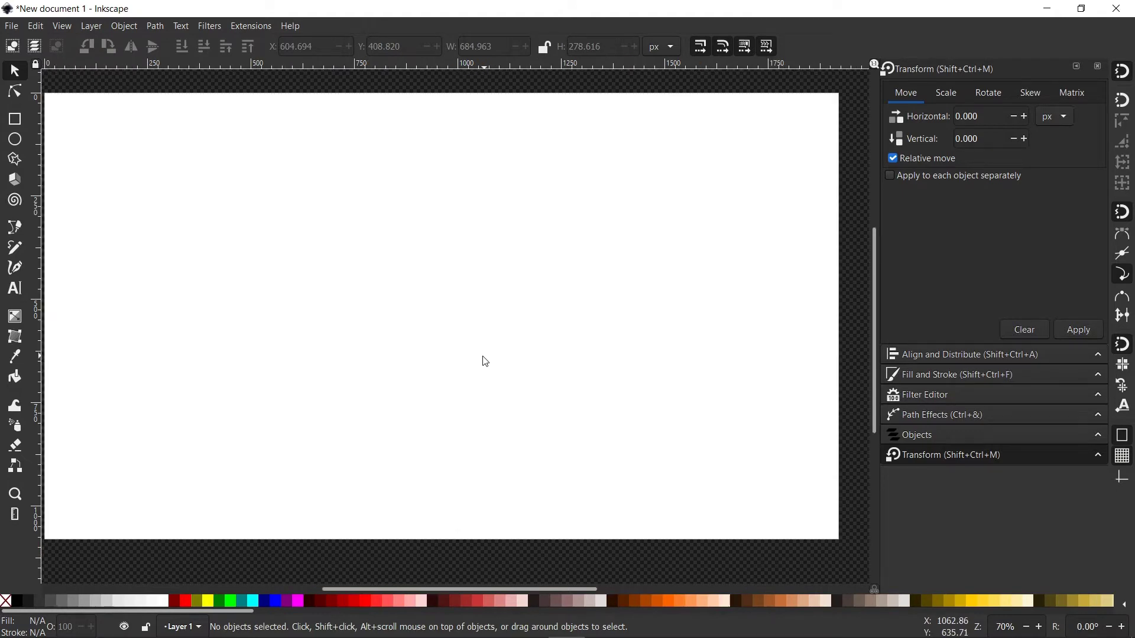
scroll(479, 355, "down", 2)
scroll(479, 314, "up", 1)
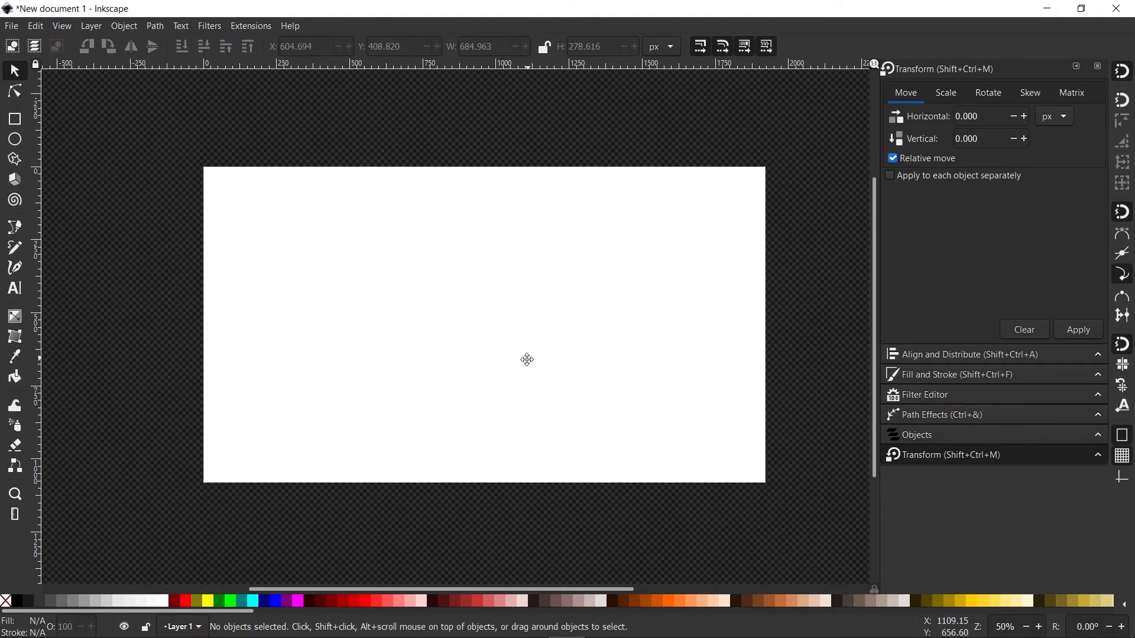